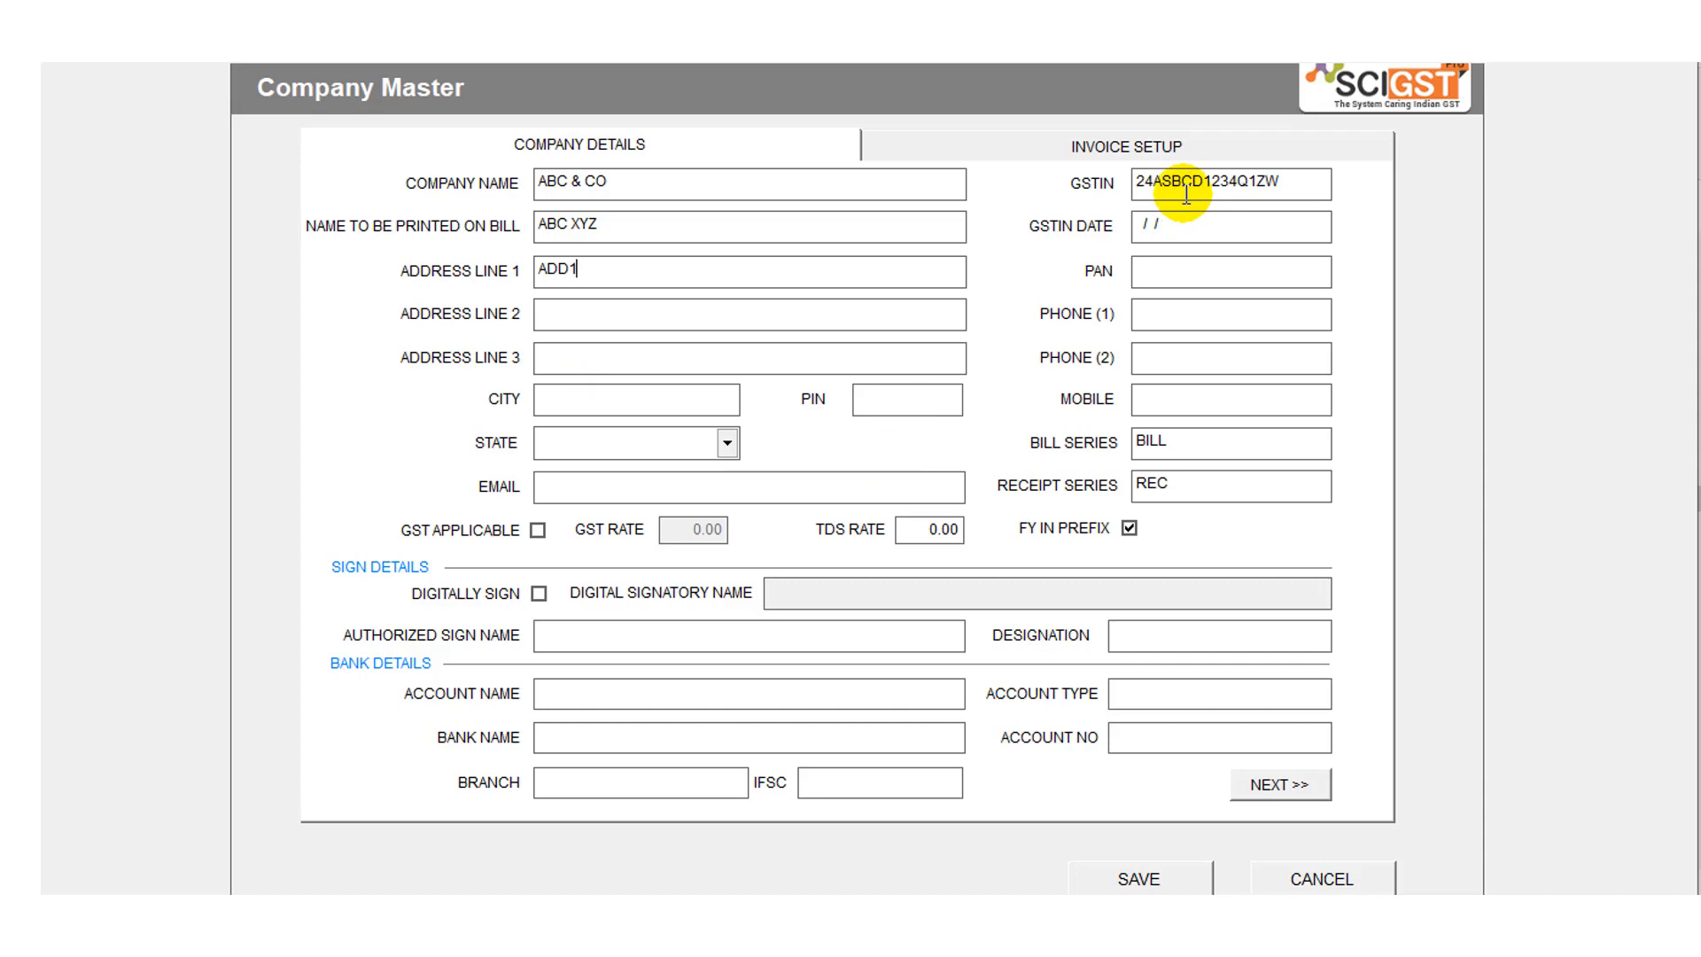
click(1158, 440)
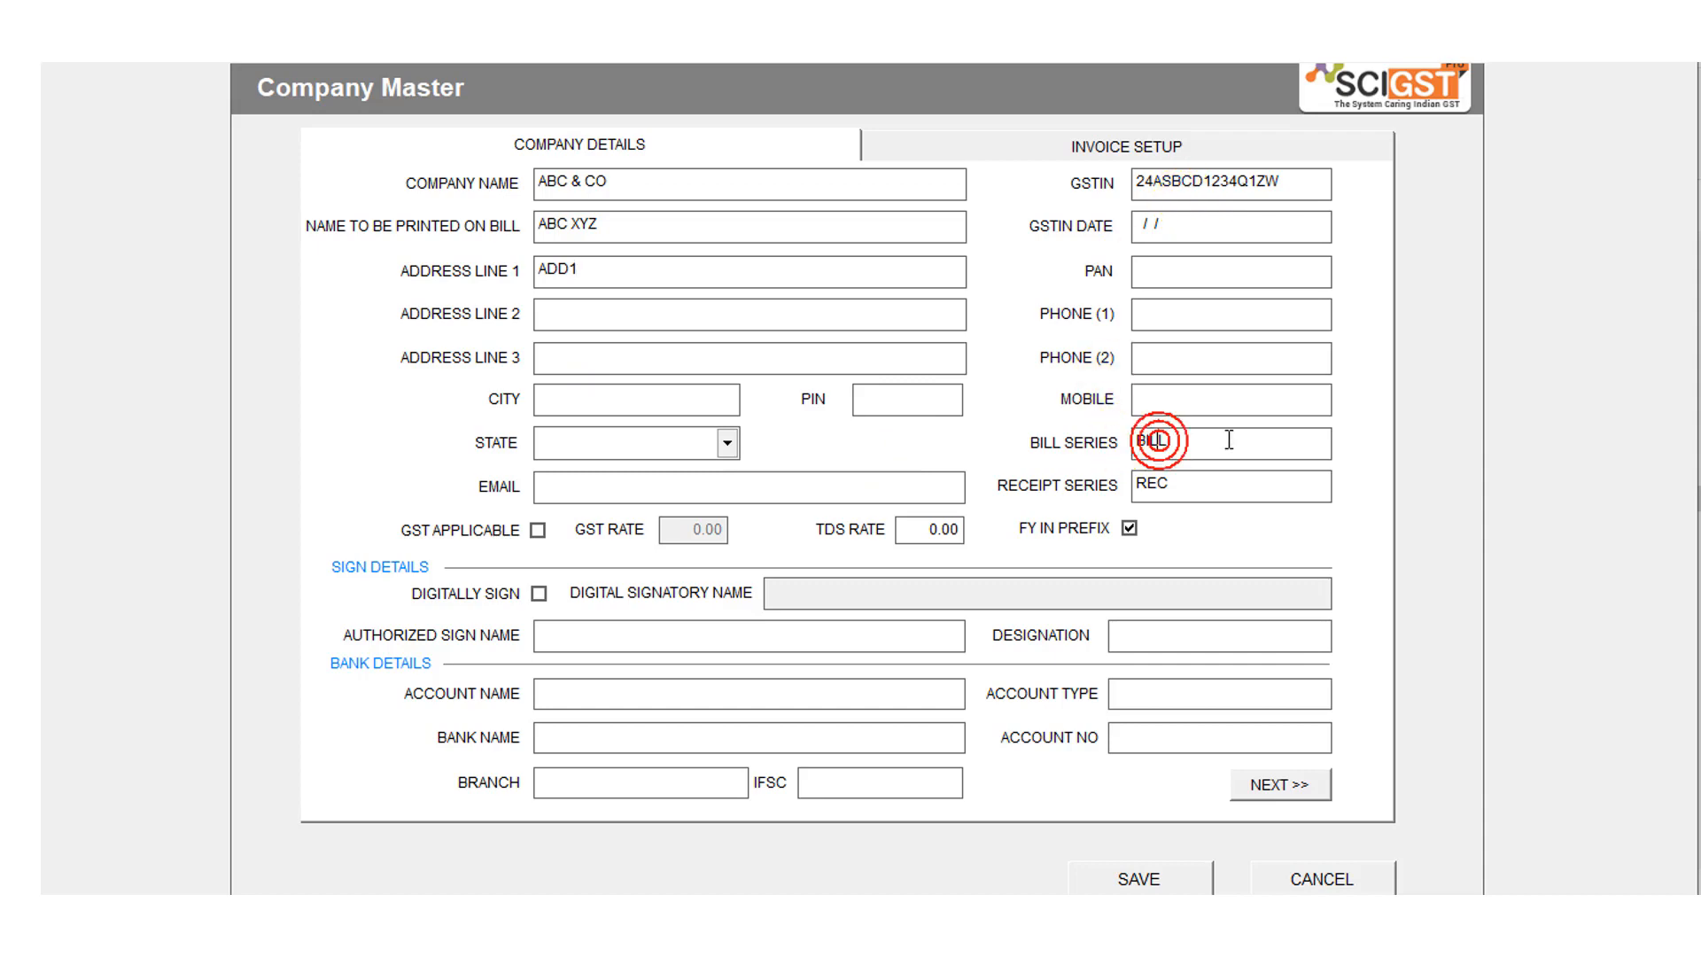
click(1192, 479)
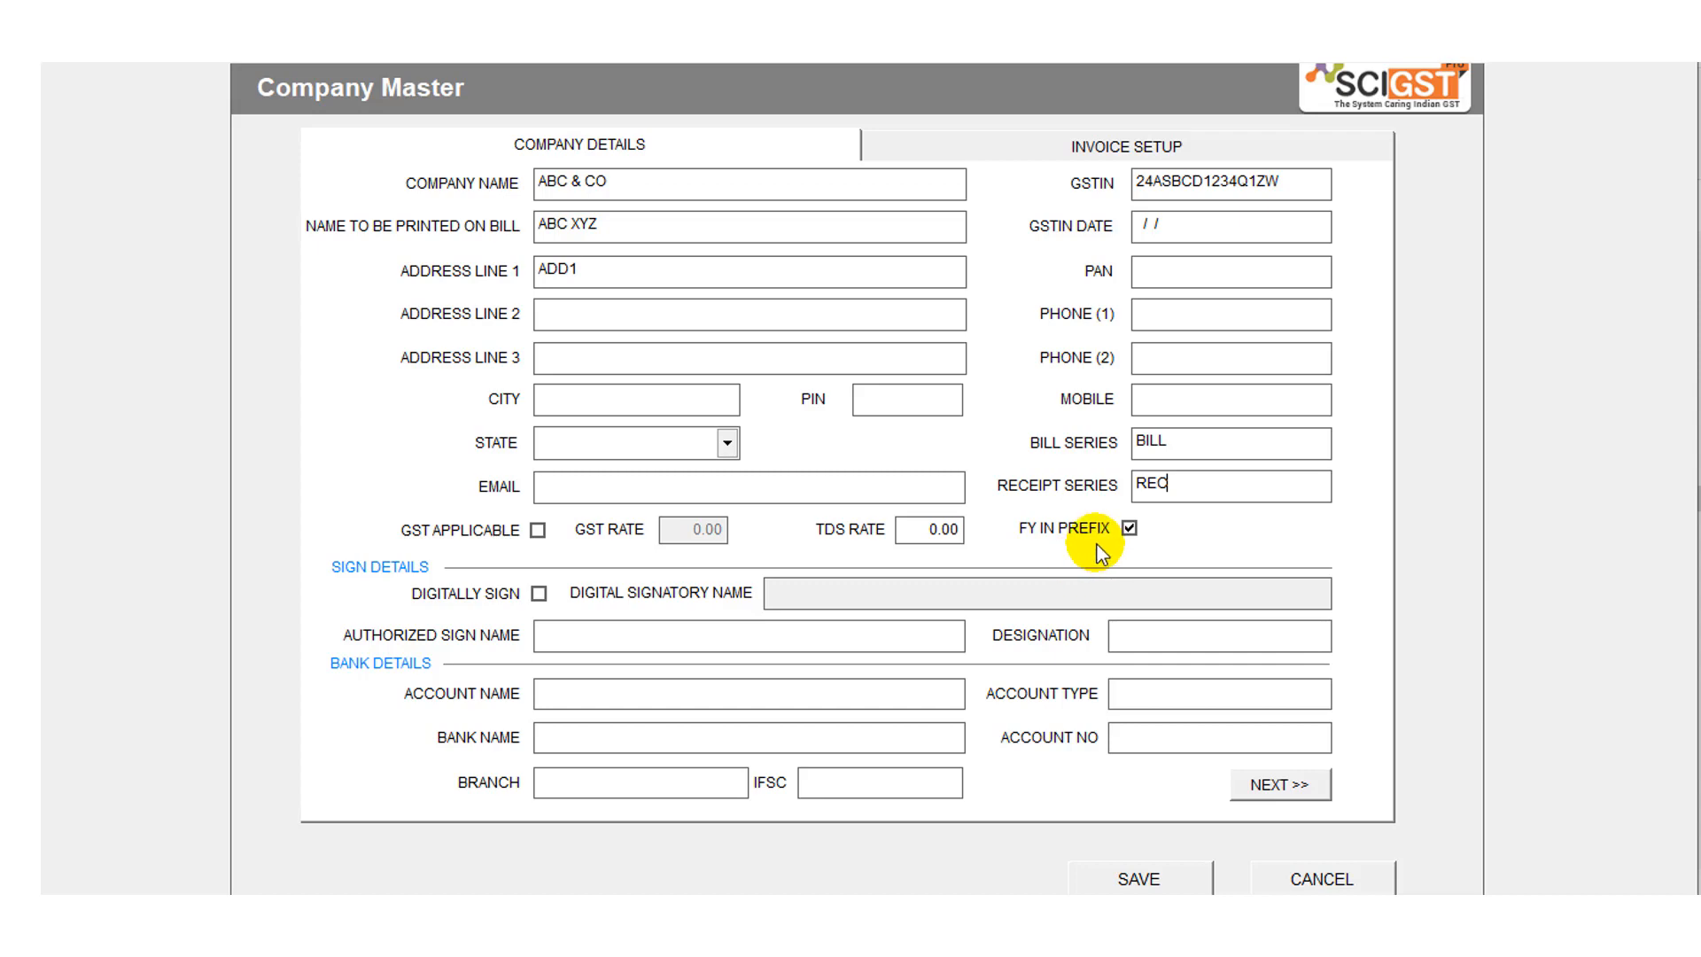
Mark GST as applicable with a GST rate of 5.00 and set the TDS rate to 1.00.
click(537, 530)
click(674, 528)
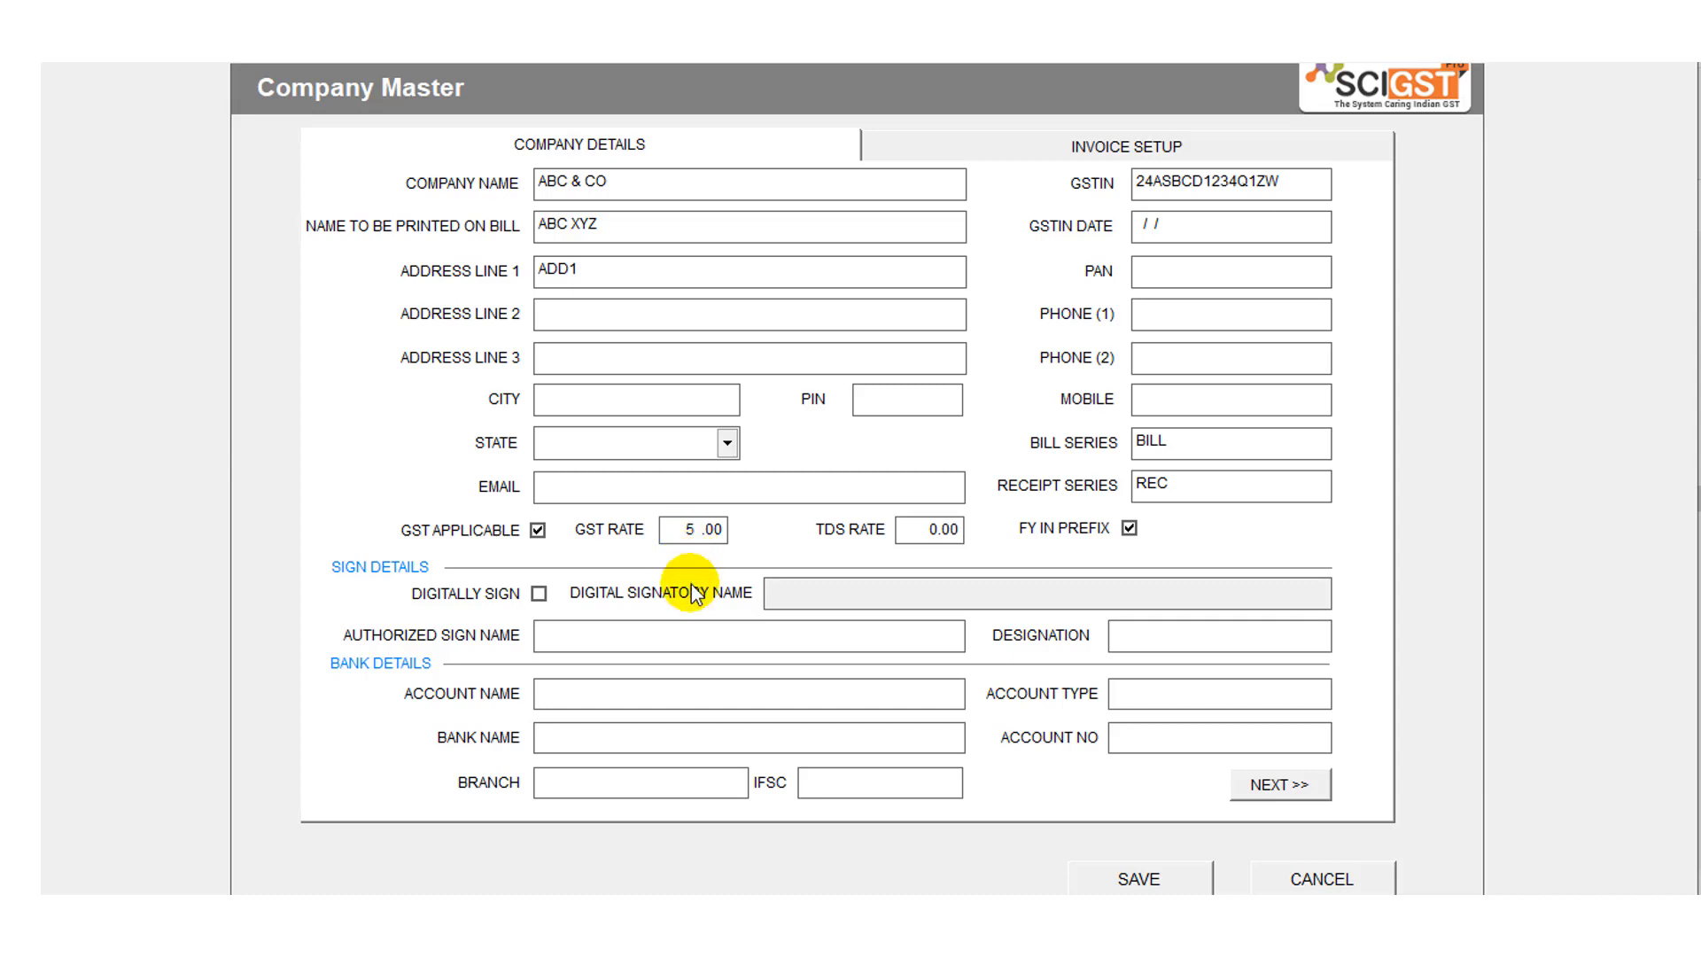
text(5)
click(676, 530)
key(Tab)
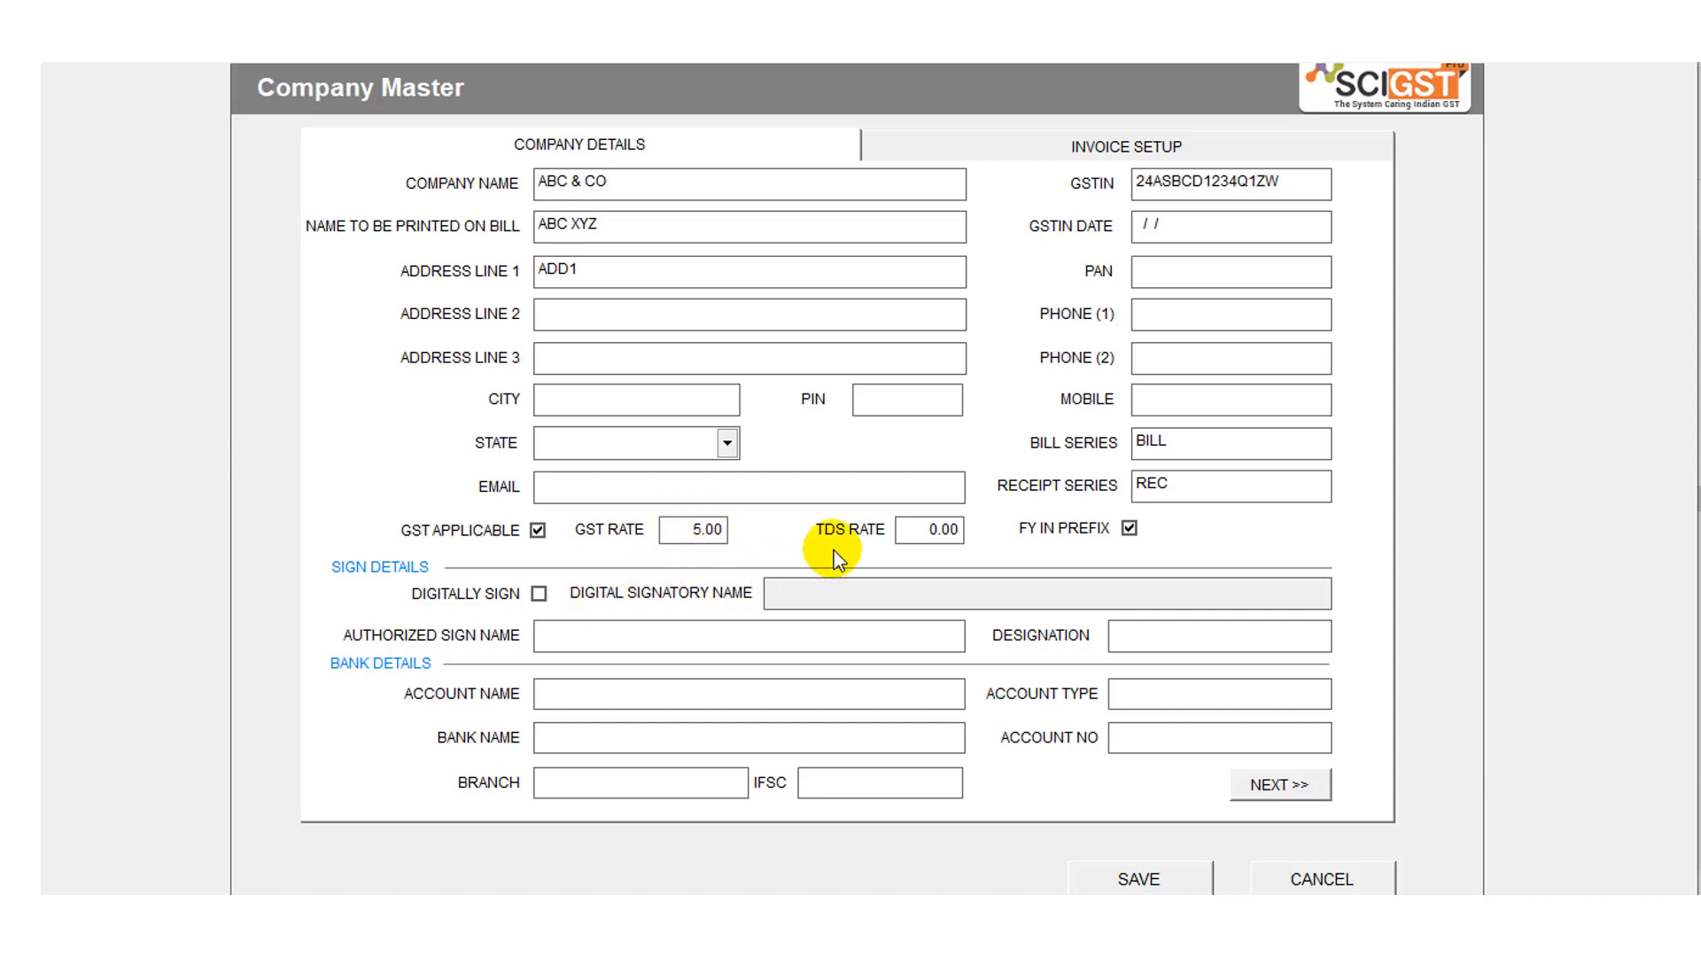
text(1)
key(Tab)
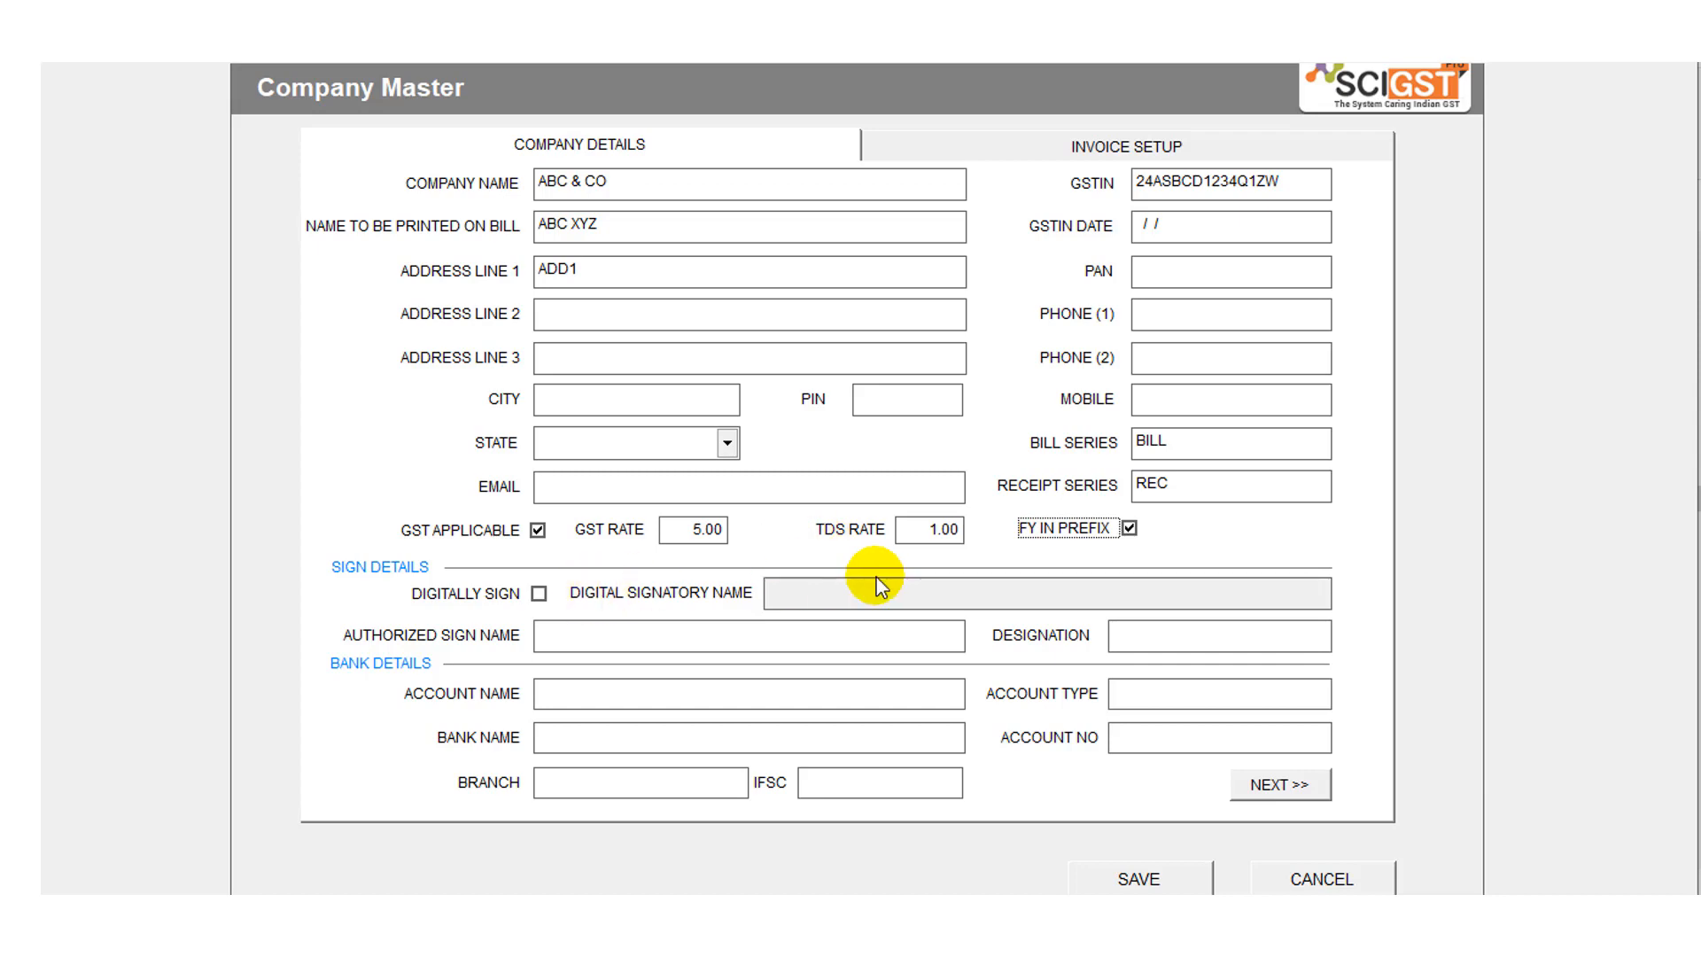
click(539, 594)
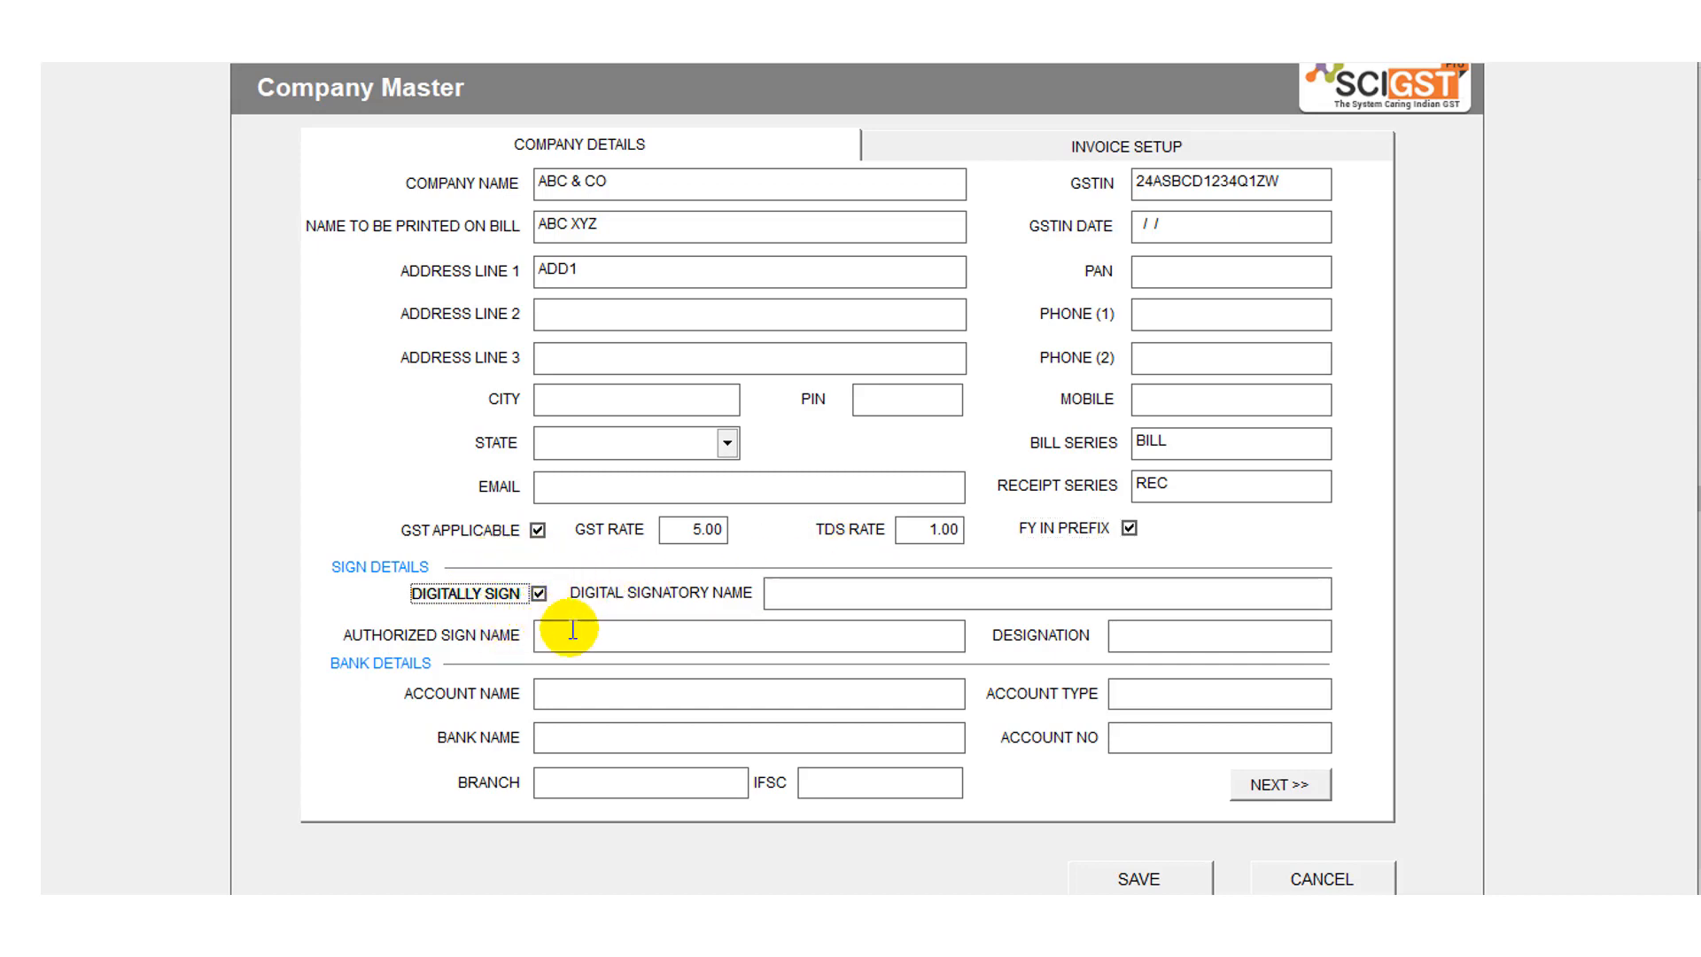
click(539, 595)
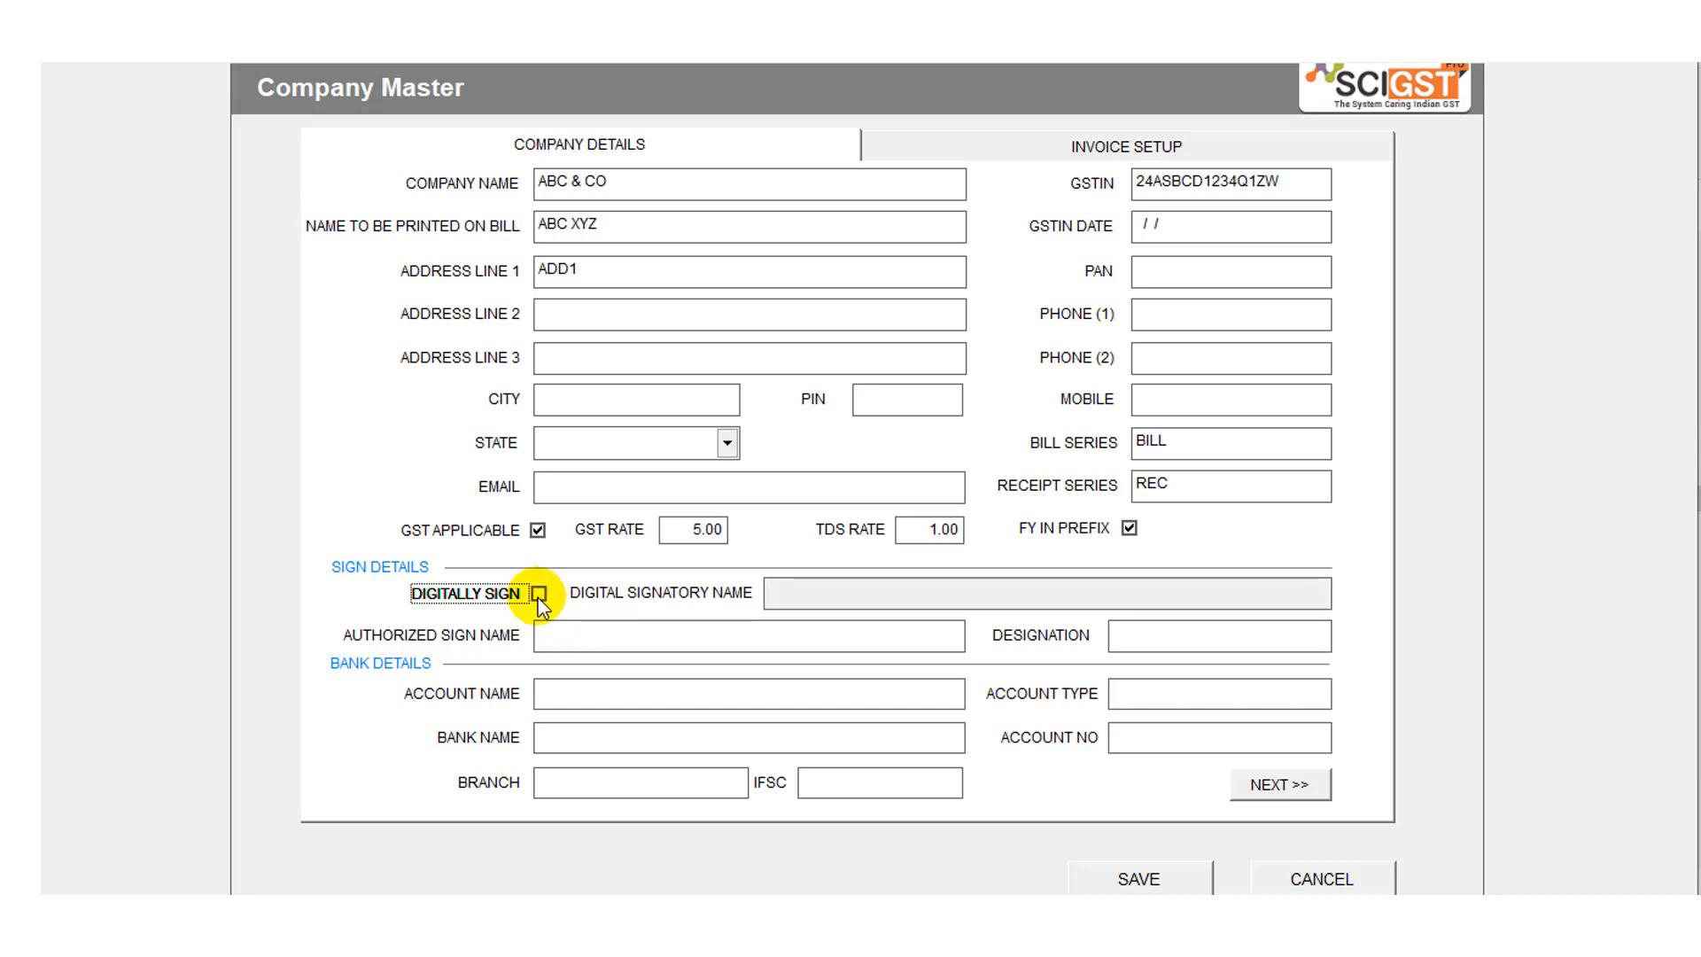
click(540, 592)
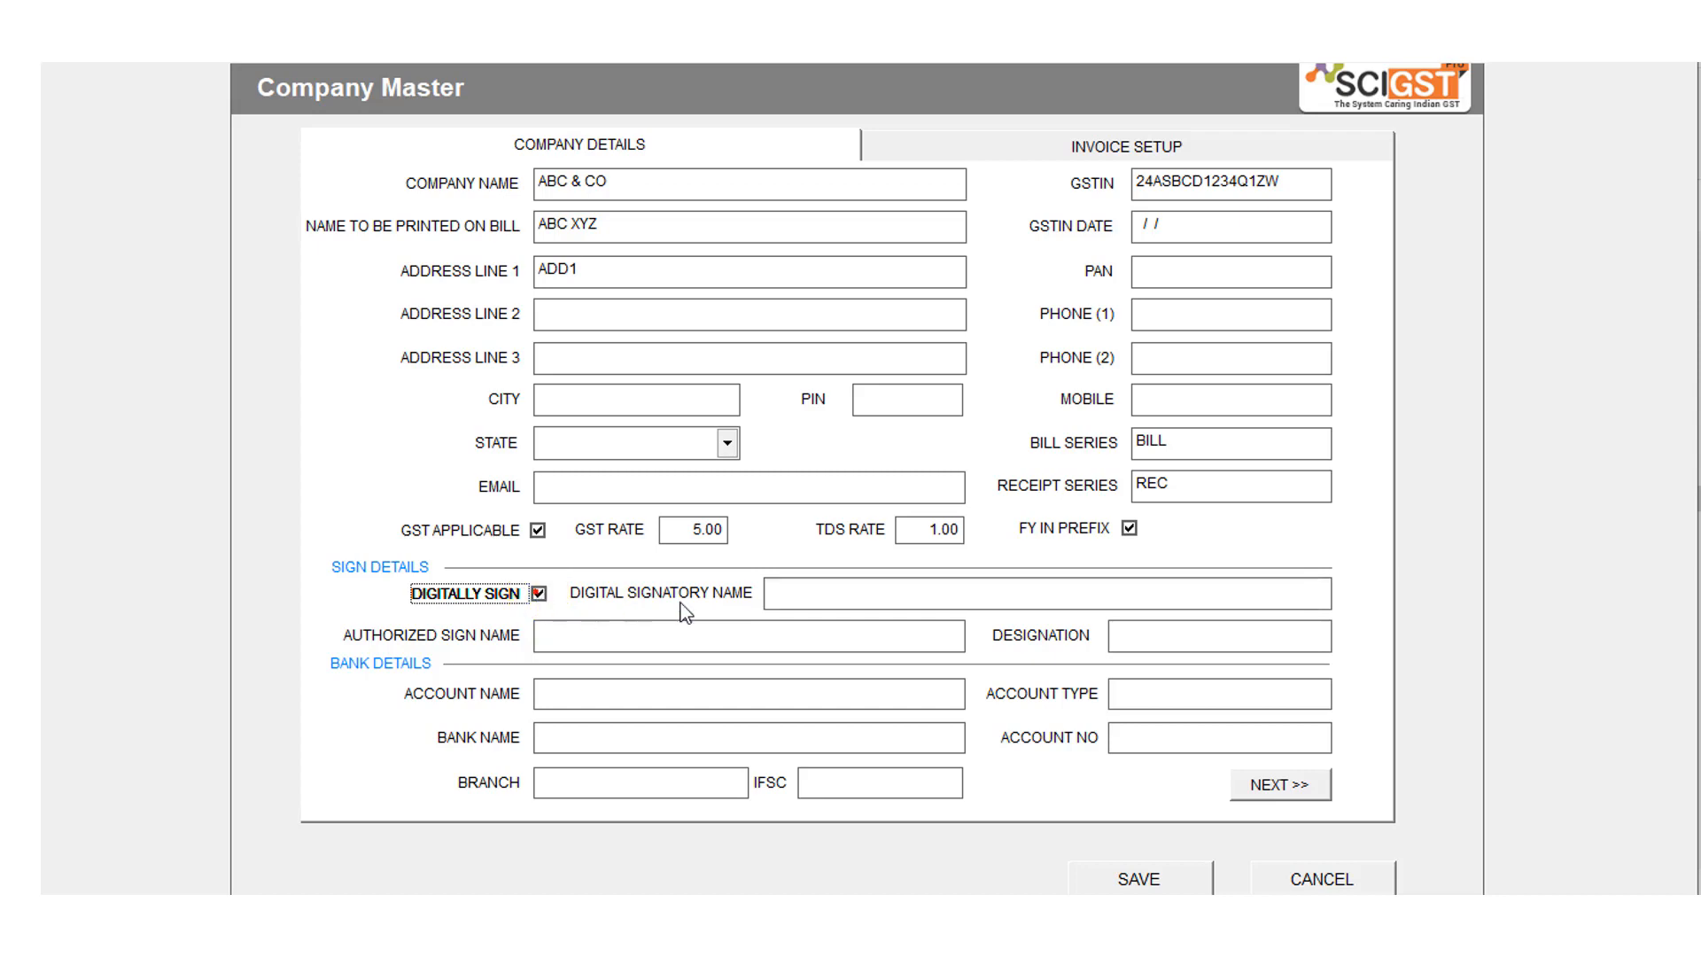
click(798, 601)
text(na)
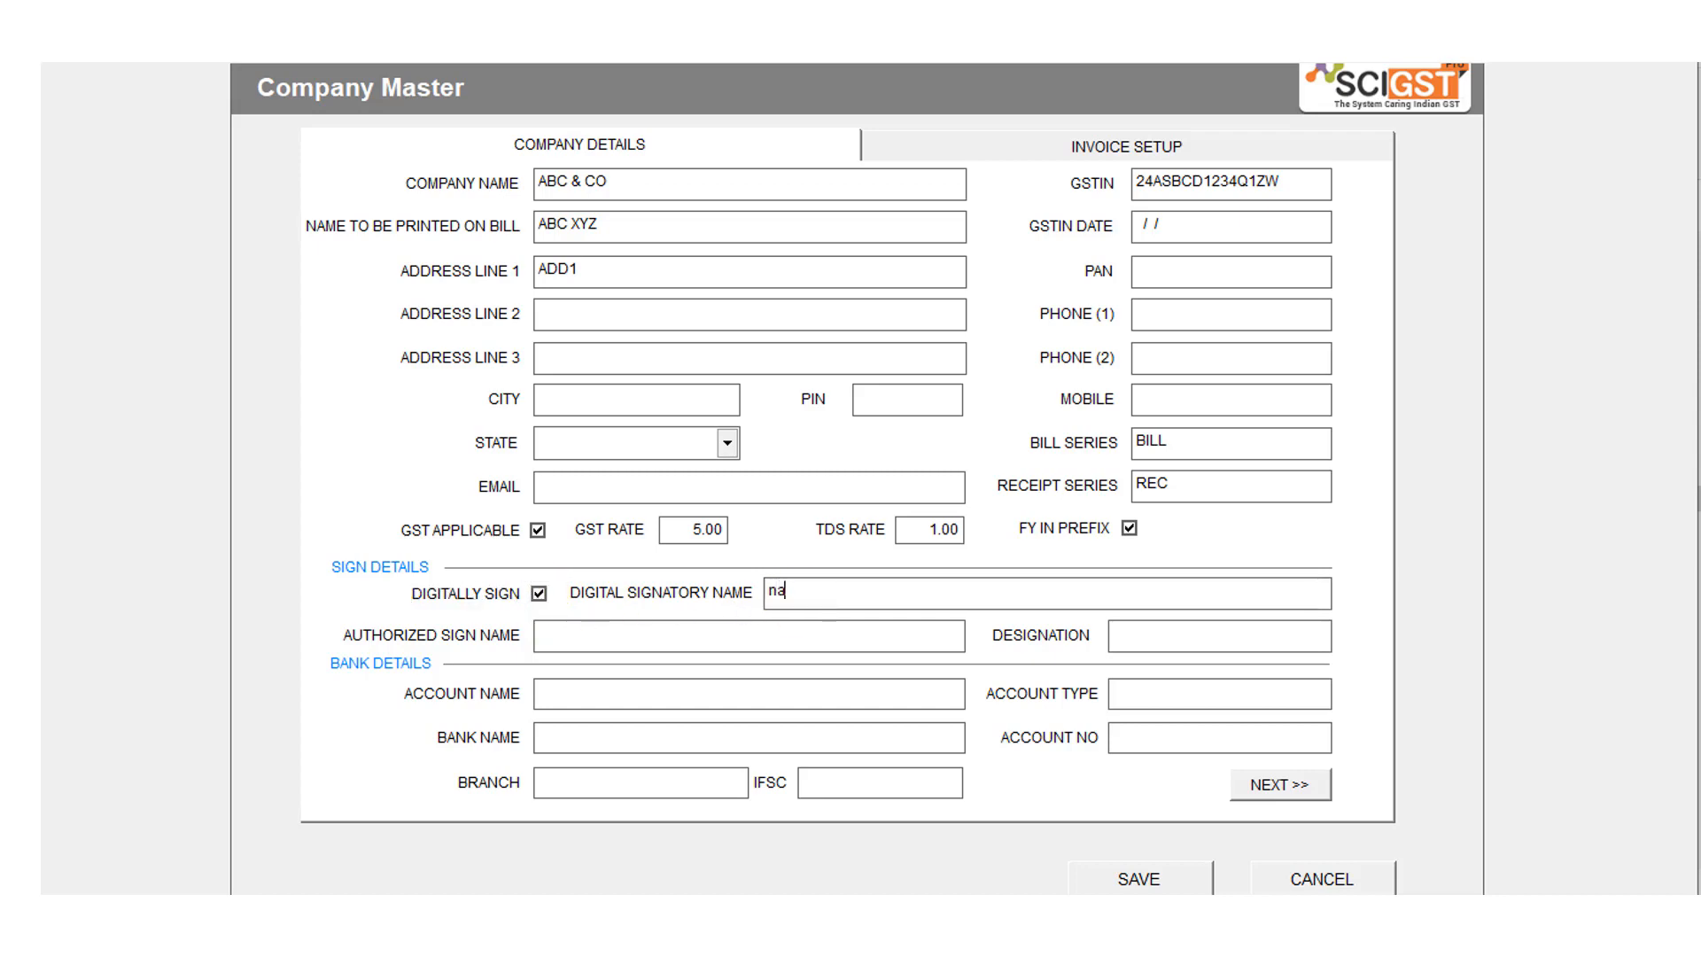
text(me)
click(539, 596)
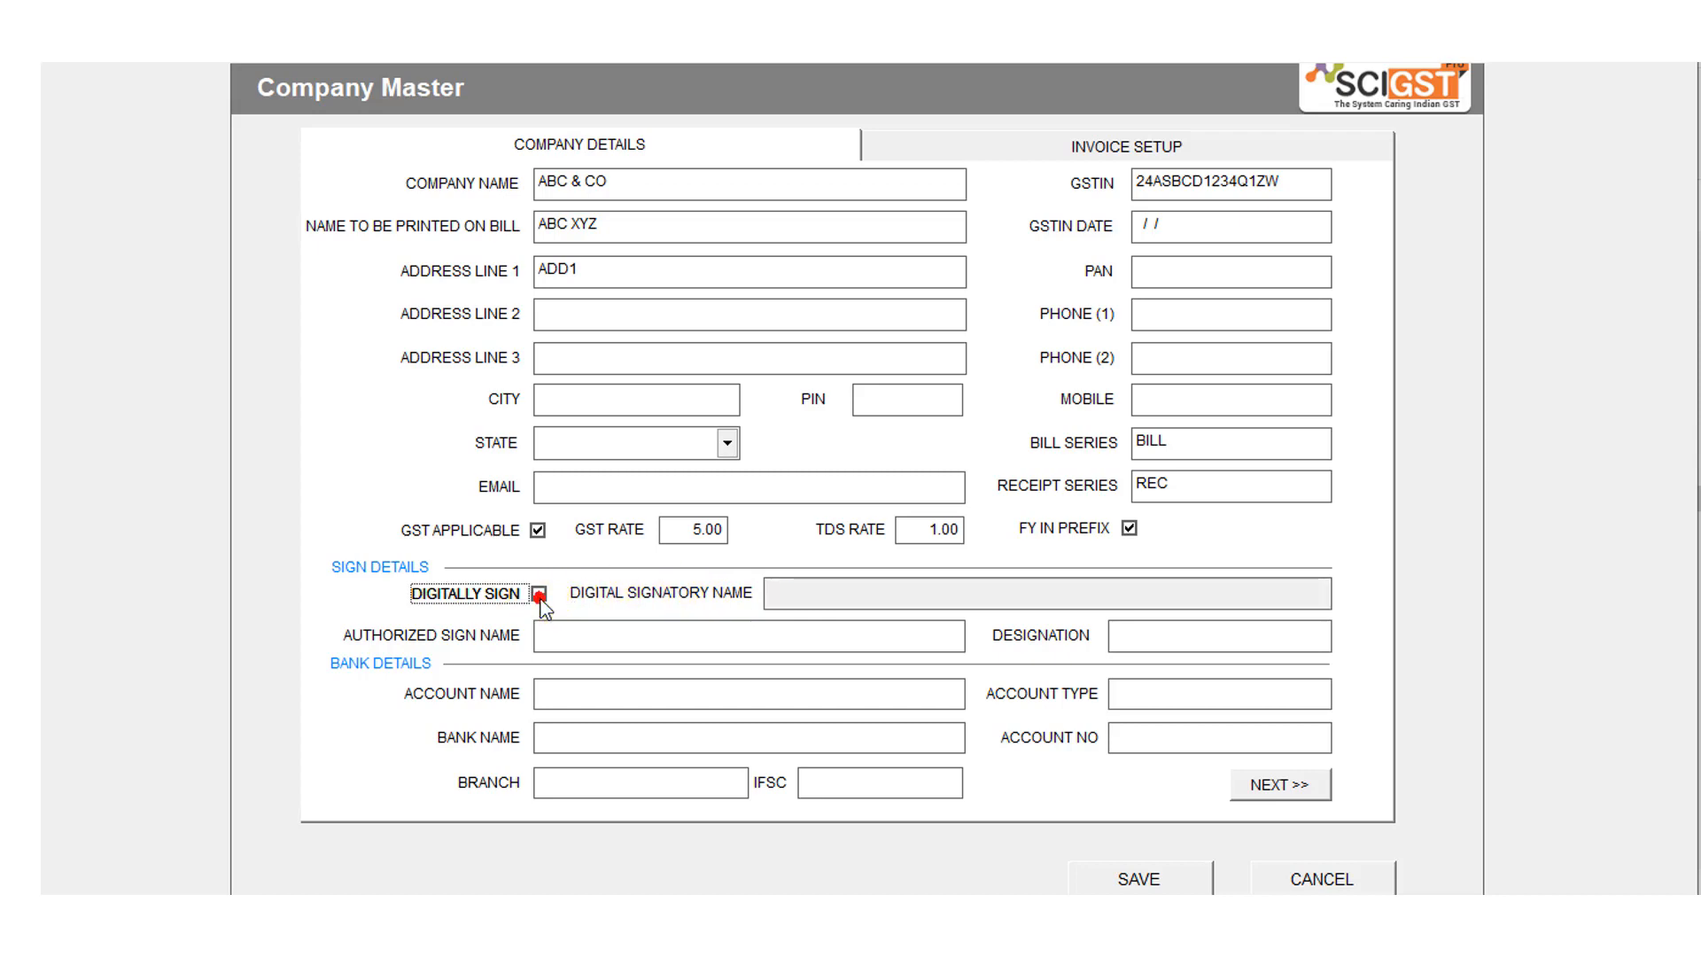
click(570, 637)
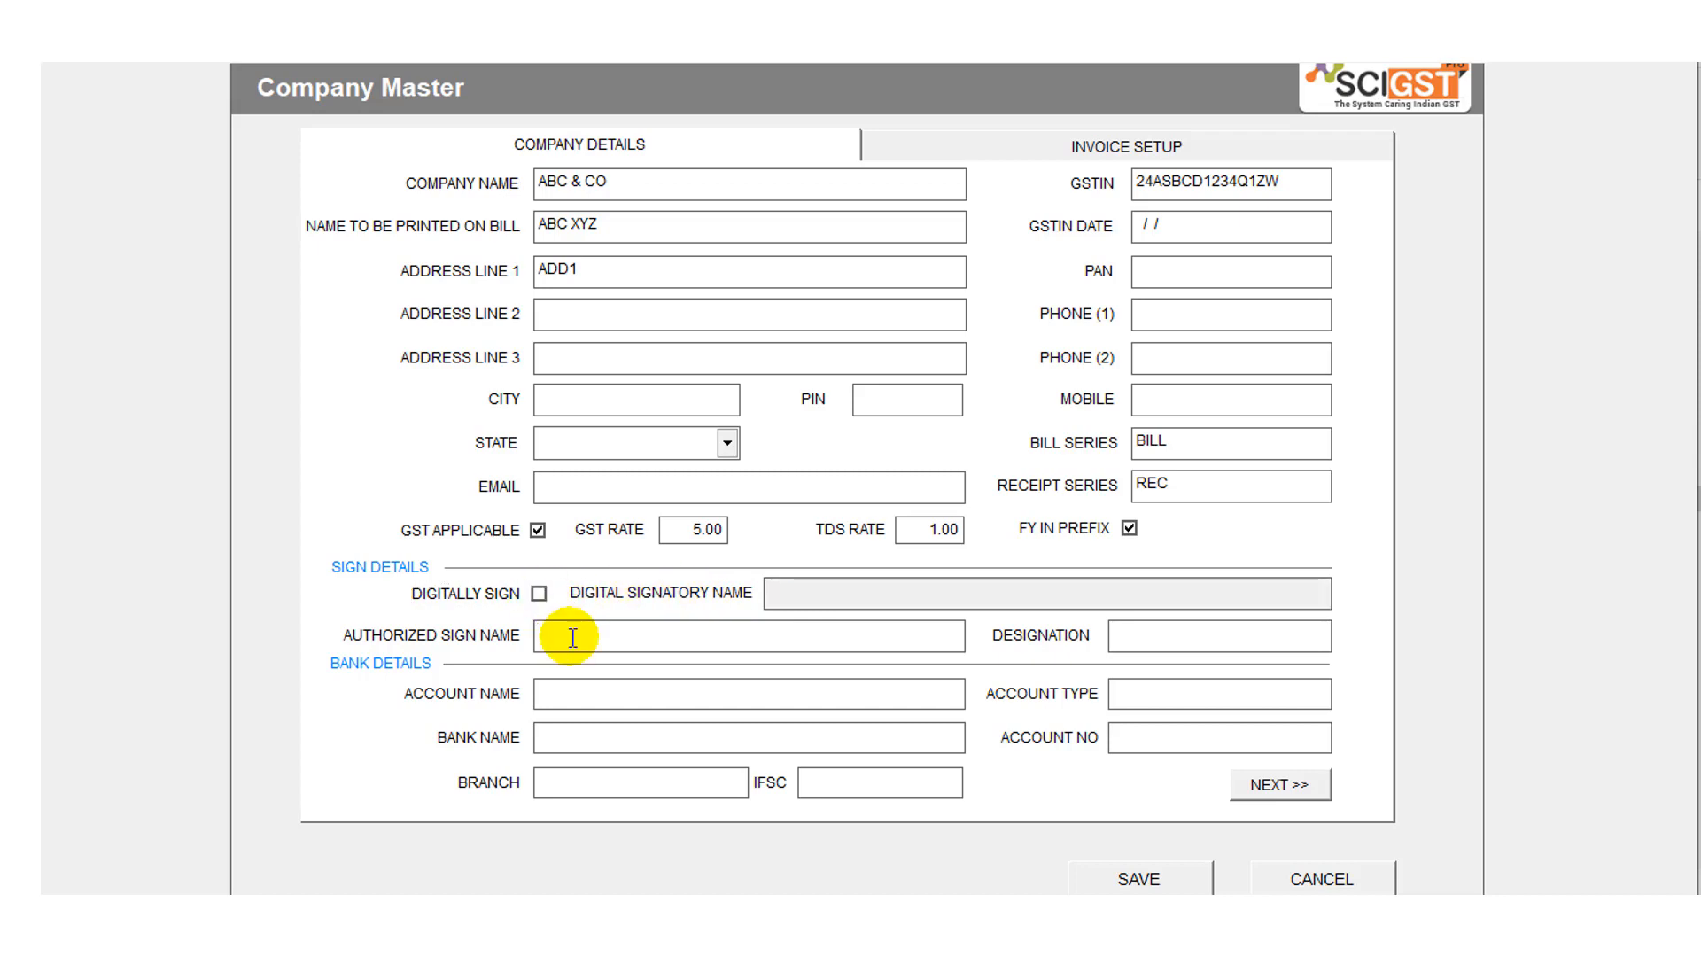
click(1120, 639)
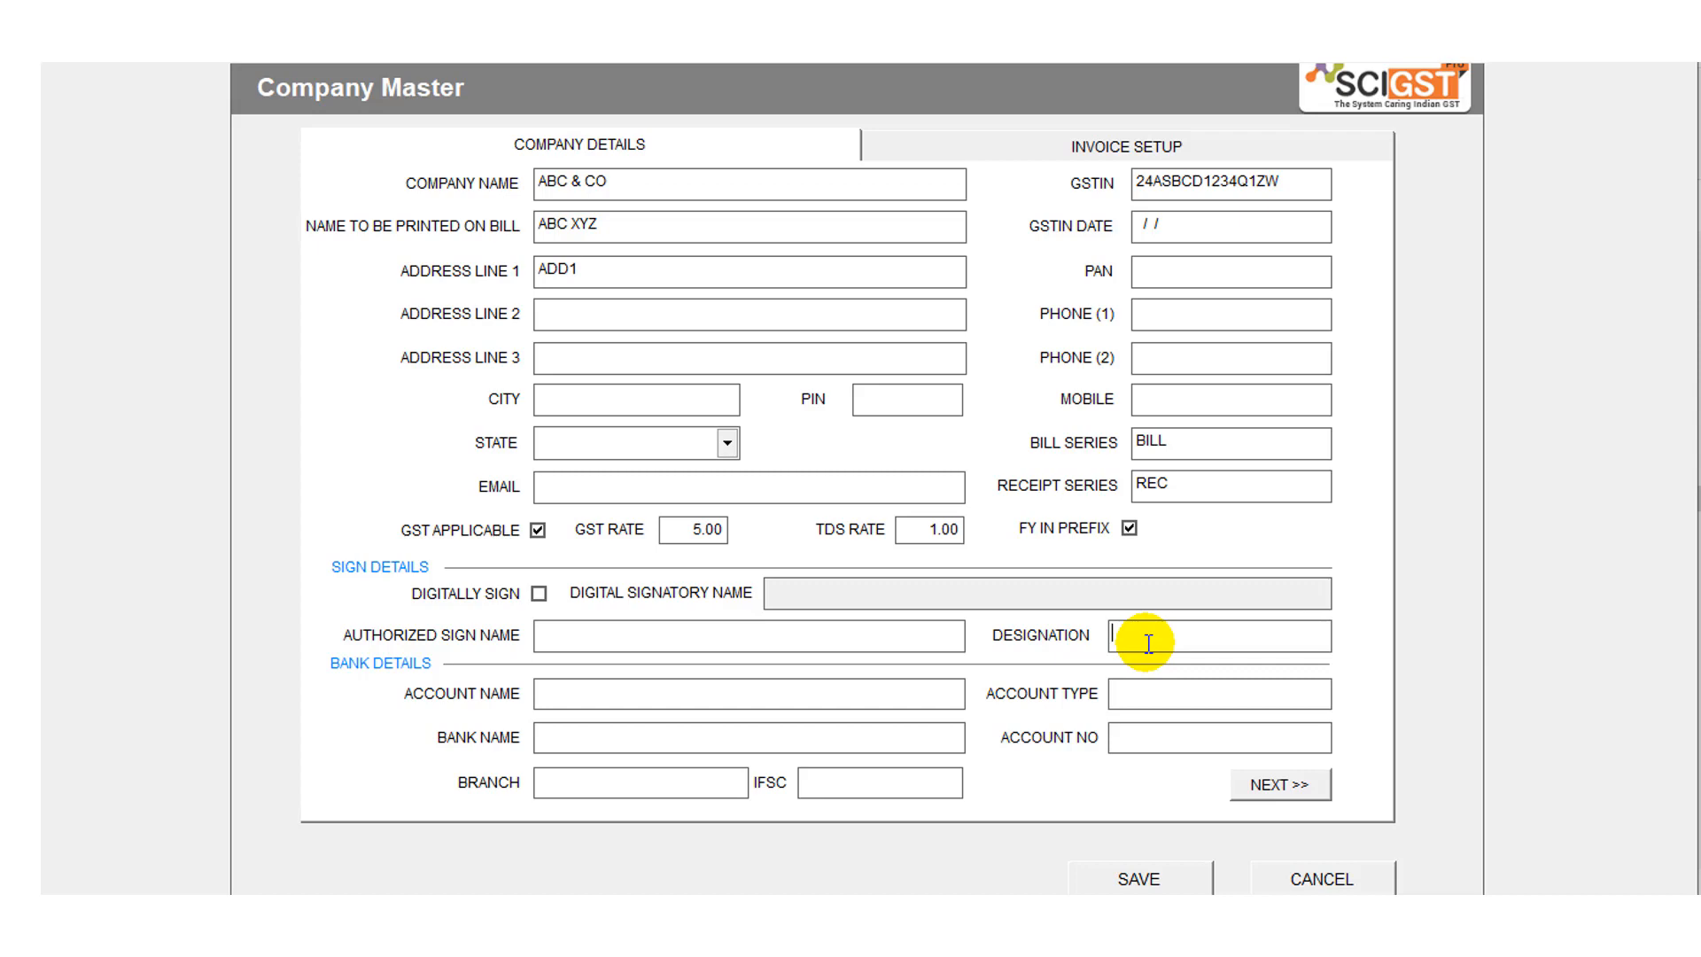
In the bank details, enter "bank name" as the account name and "BANK NAME" as the bank name.
click(832, 699)
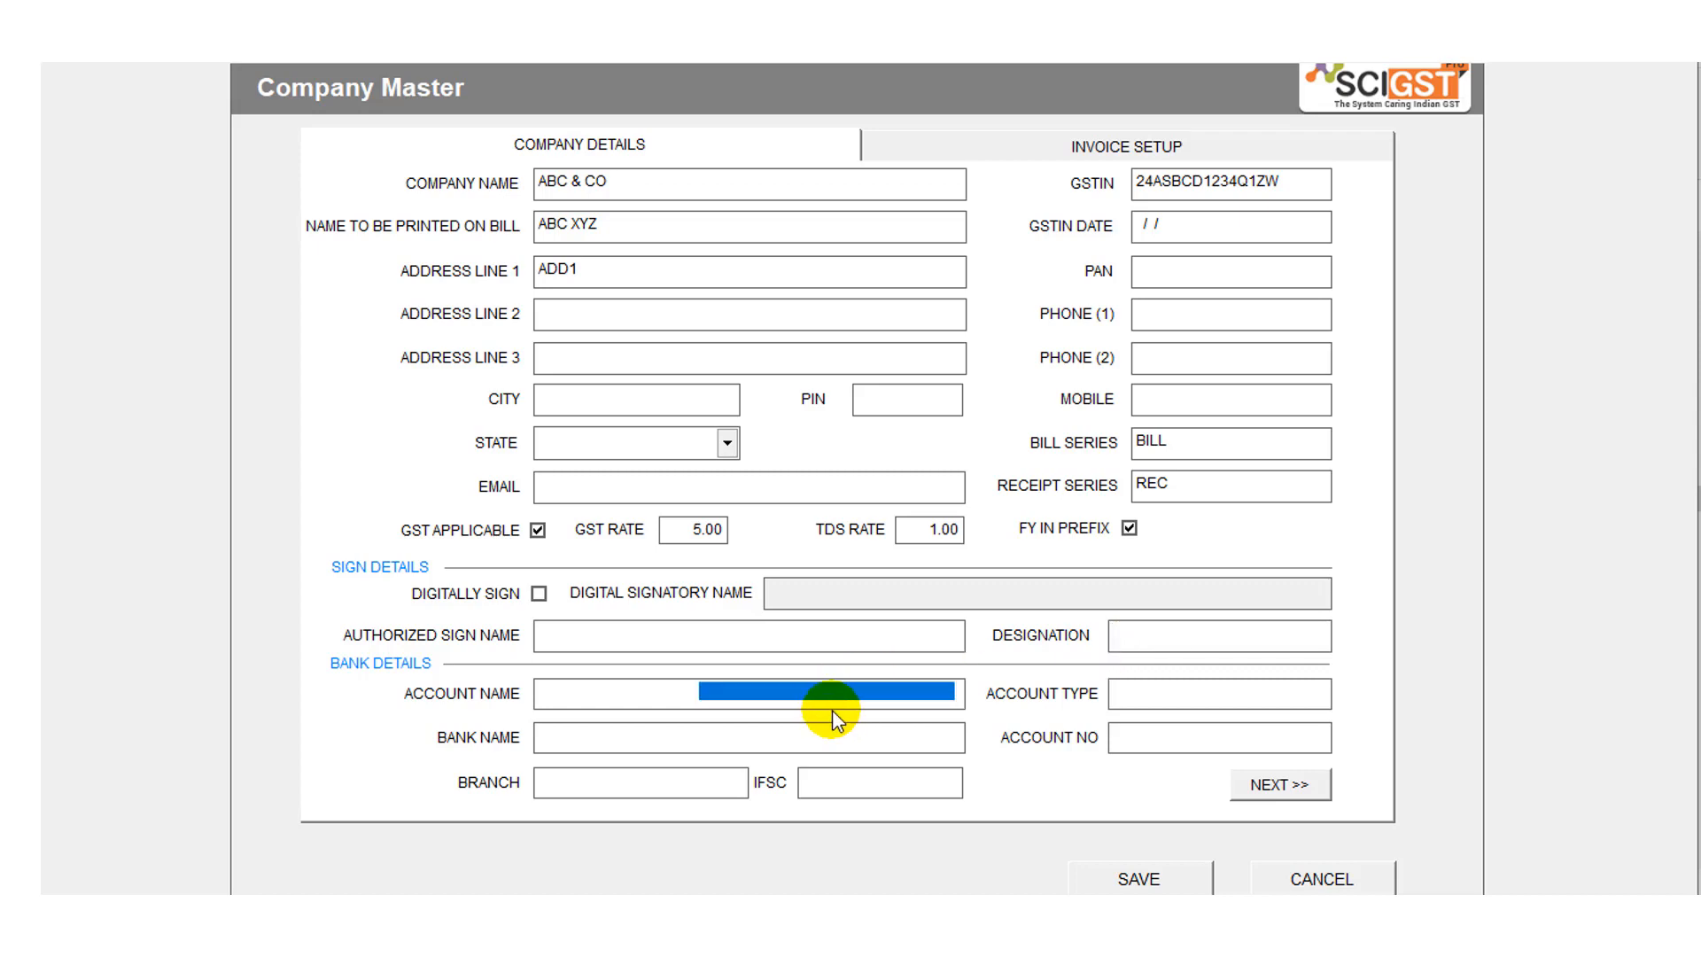
text(bank name)
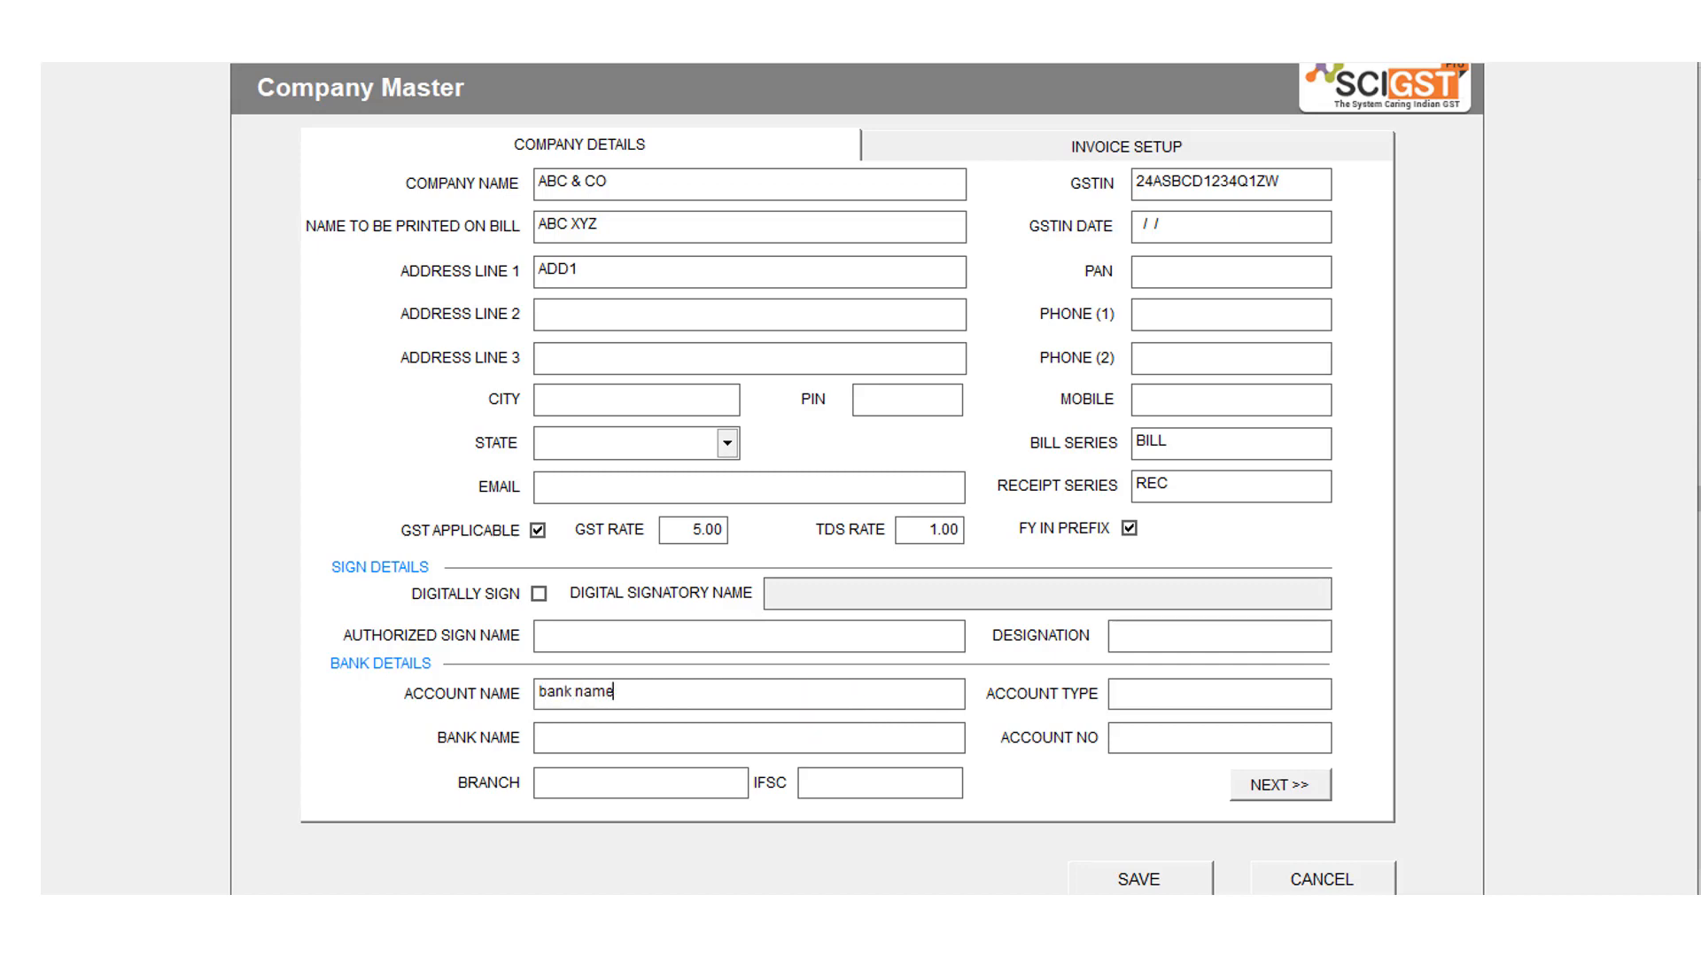
key(Tab)
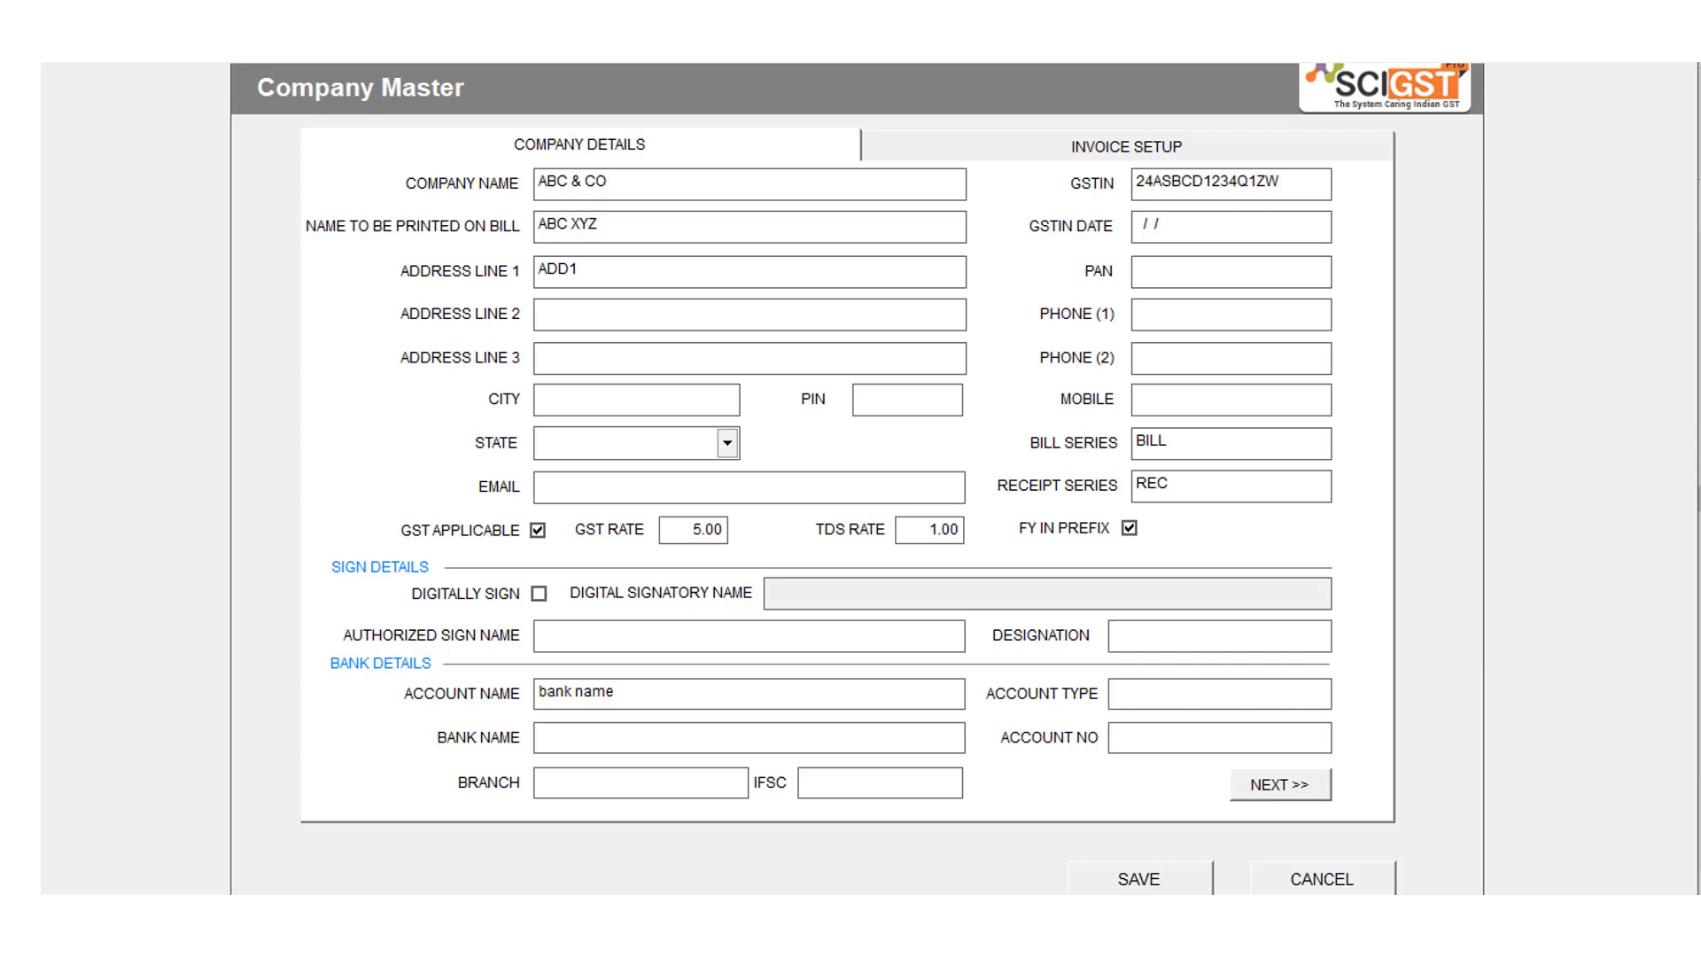
text(BANK NAME)
In the invoice setup, enter "TERM 1" and "TERM2" as the first two terms and conditions printed on the bill.
click(1249, 786)
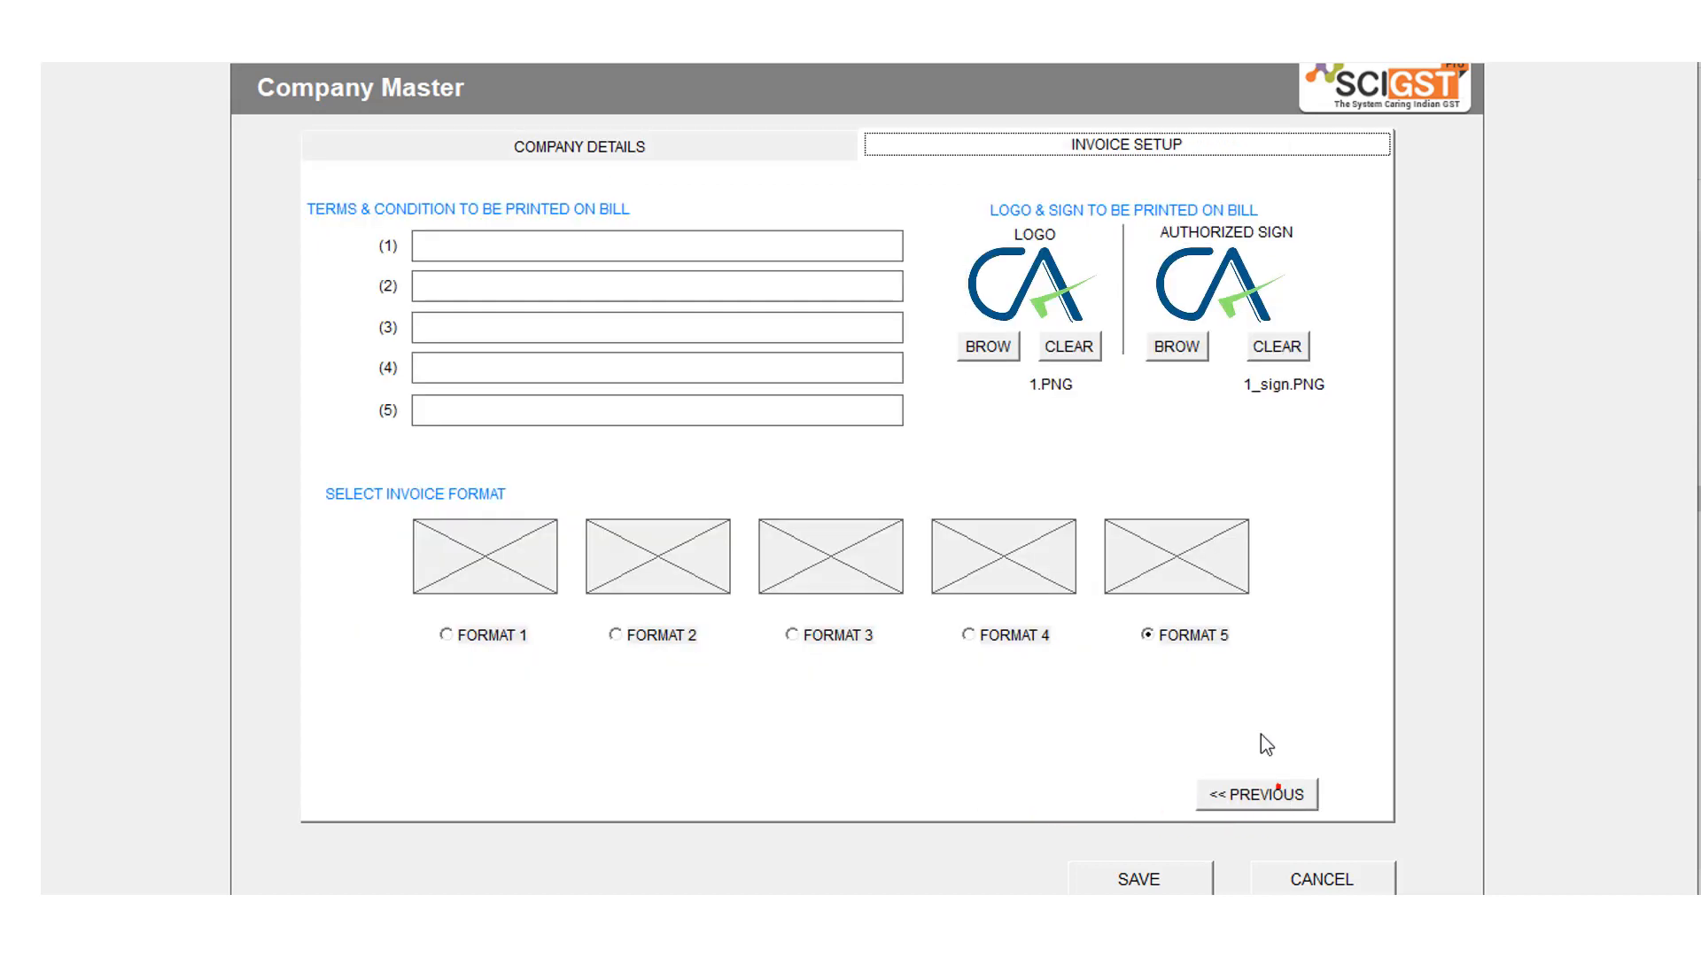
click(534, 251)
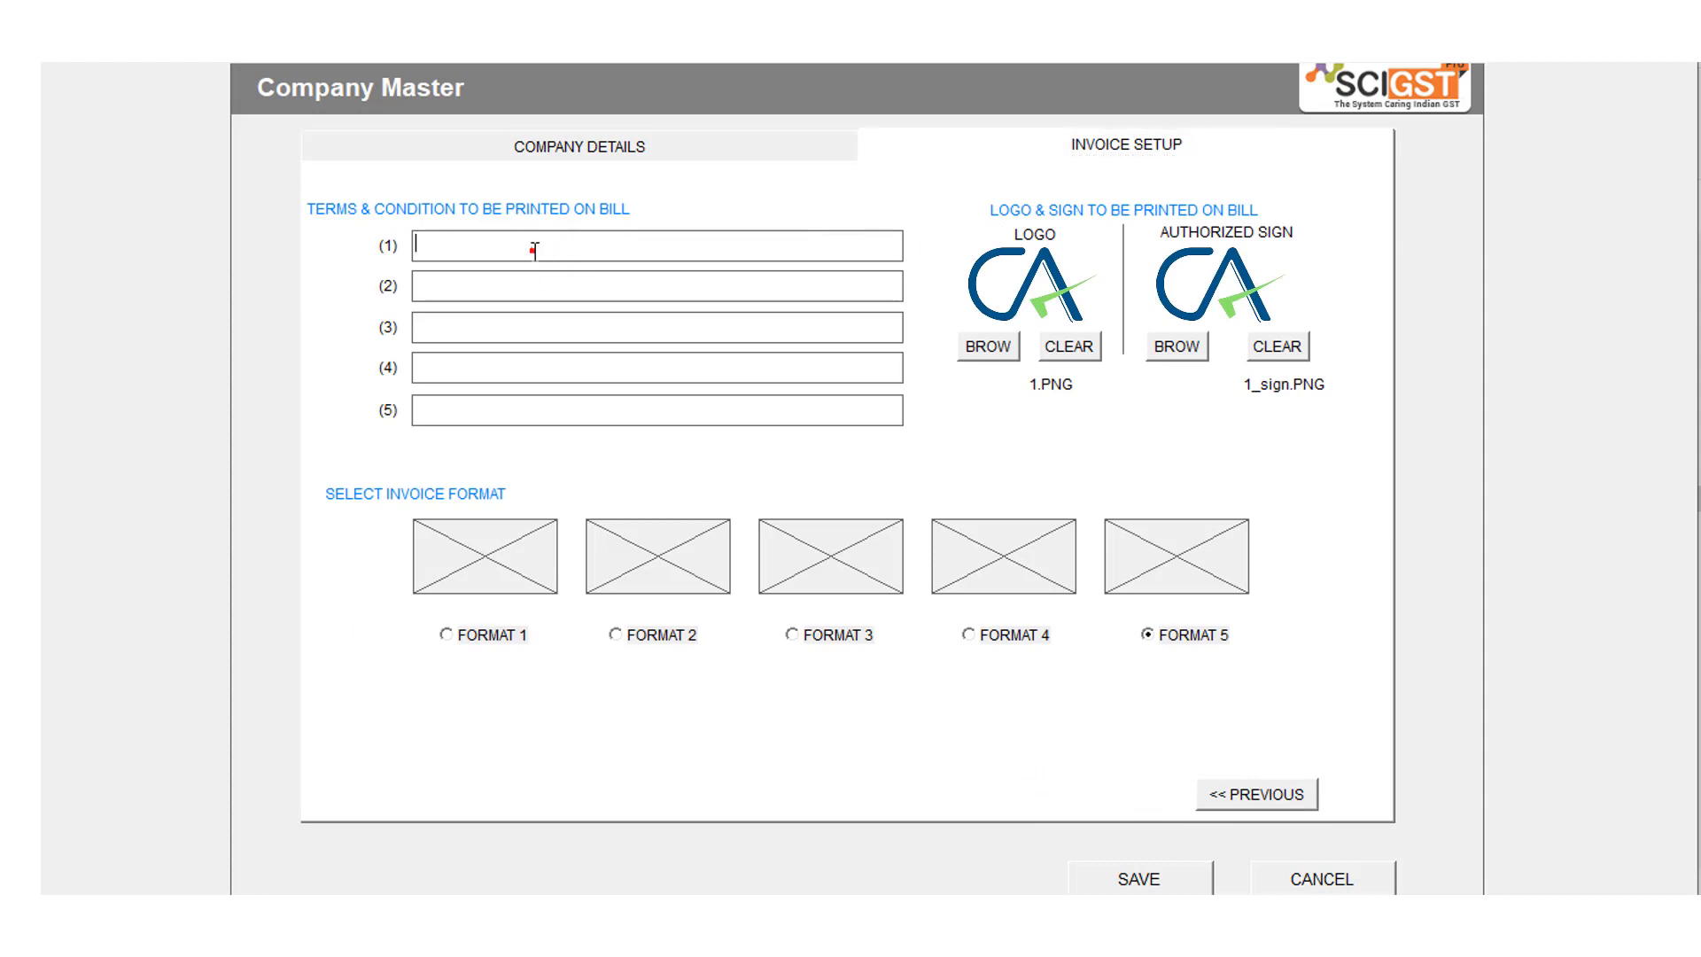
text(TERM 1)
key(Tab)
text(TERM2)
key(Tab)
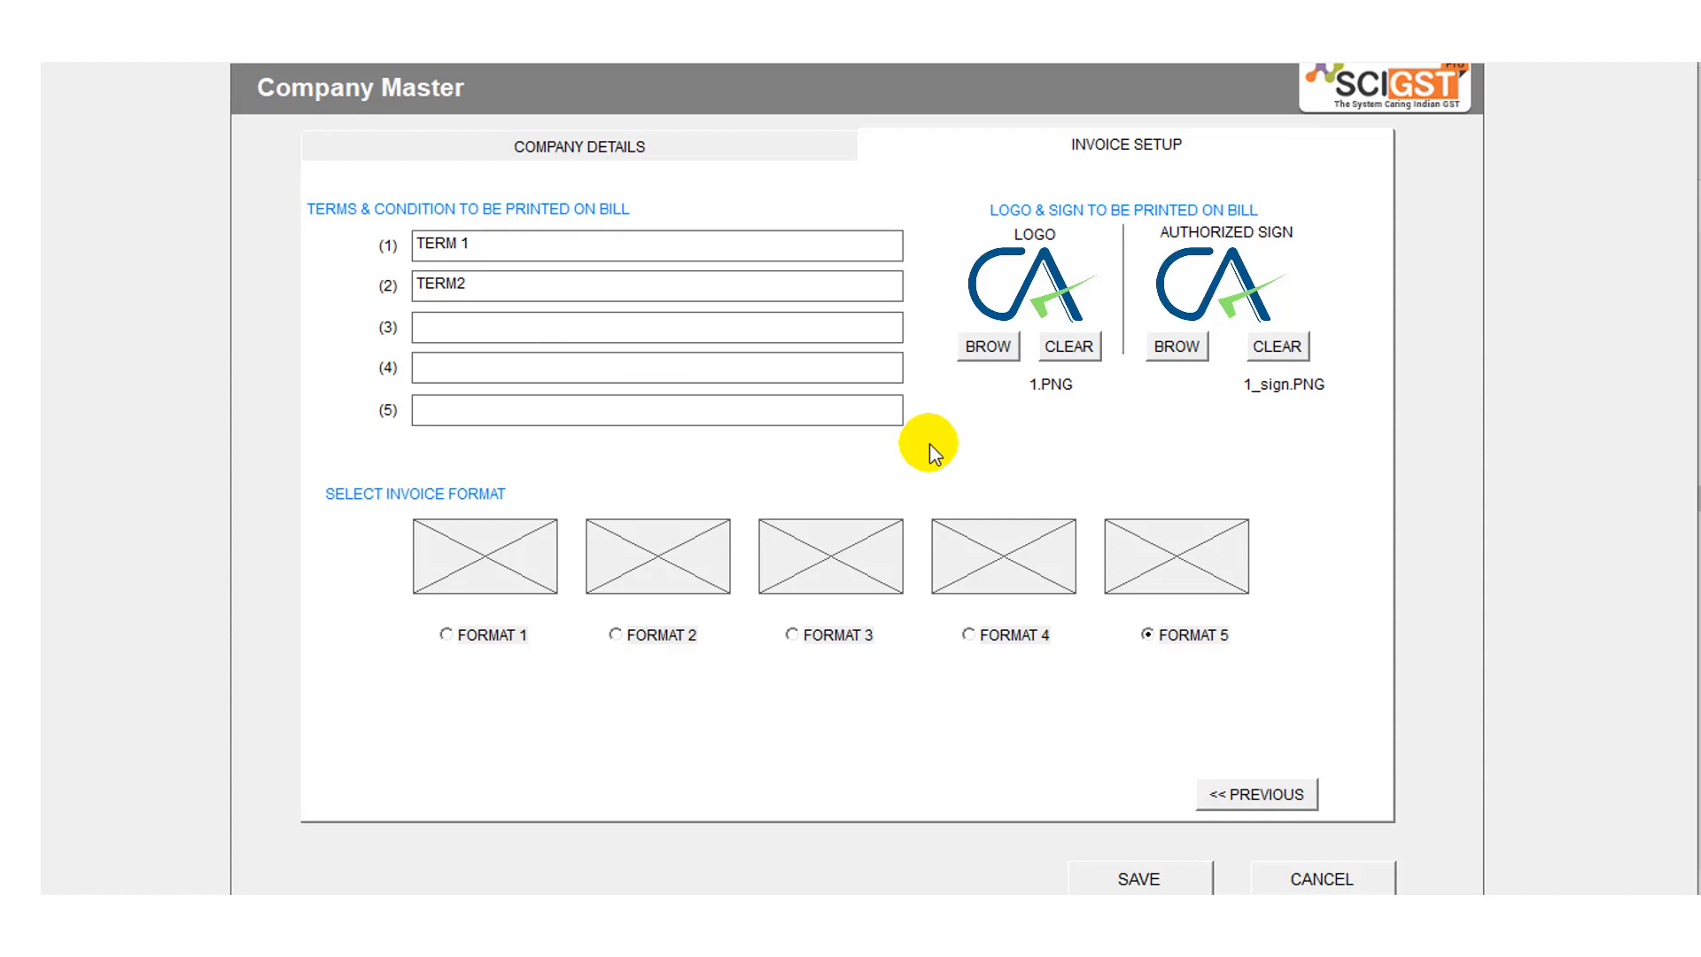
Load the image ICAS-02-300X206.PNG from the Desktop as the company logo printed on the bill.
click(989, 350)
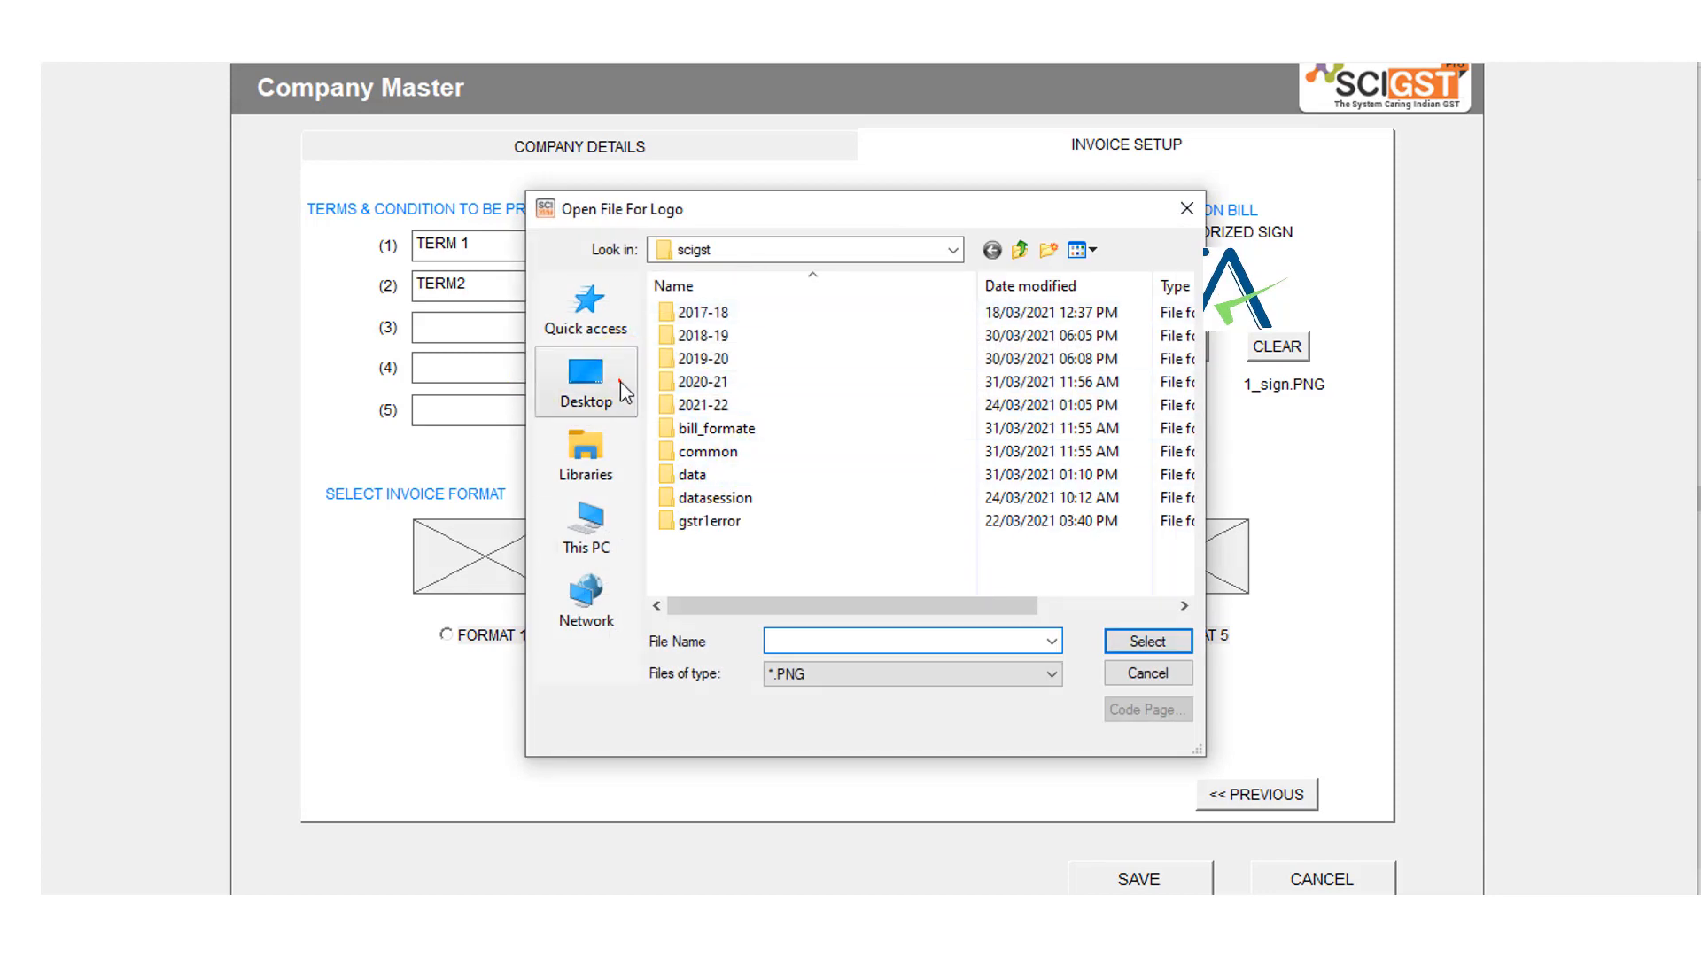
click(620, 381)
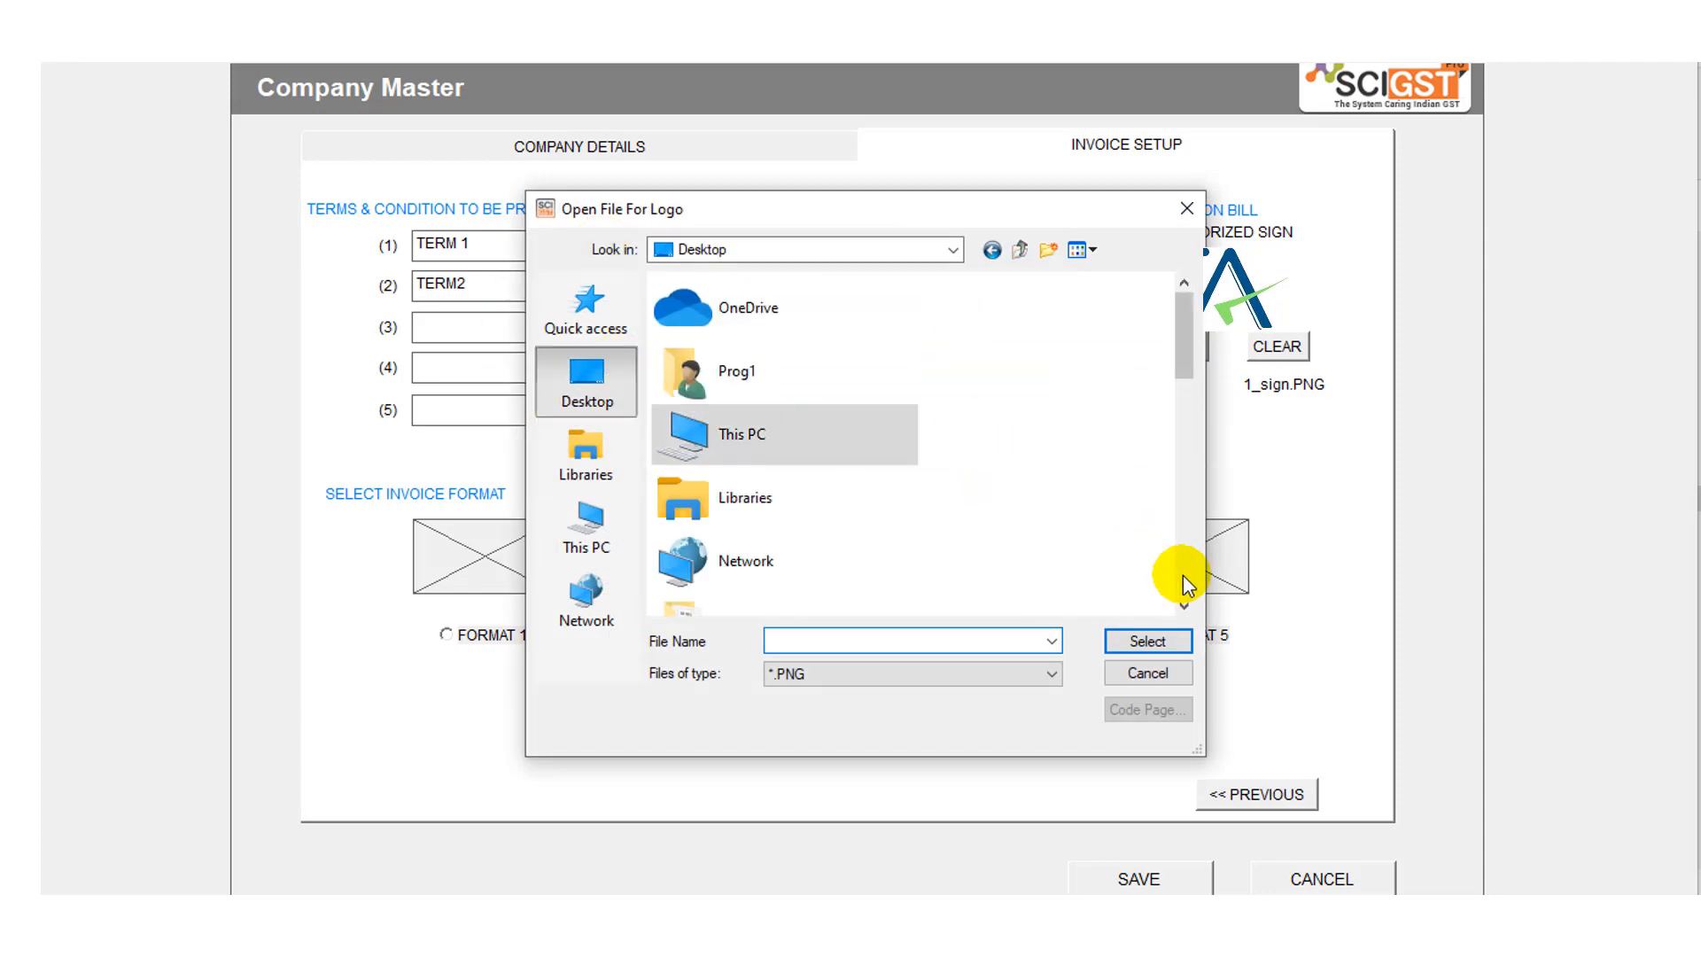
scroll(1169, 580, down, 5)
double_click(824, 584)
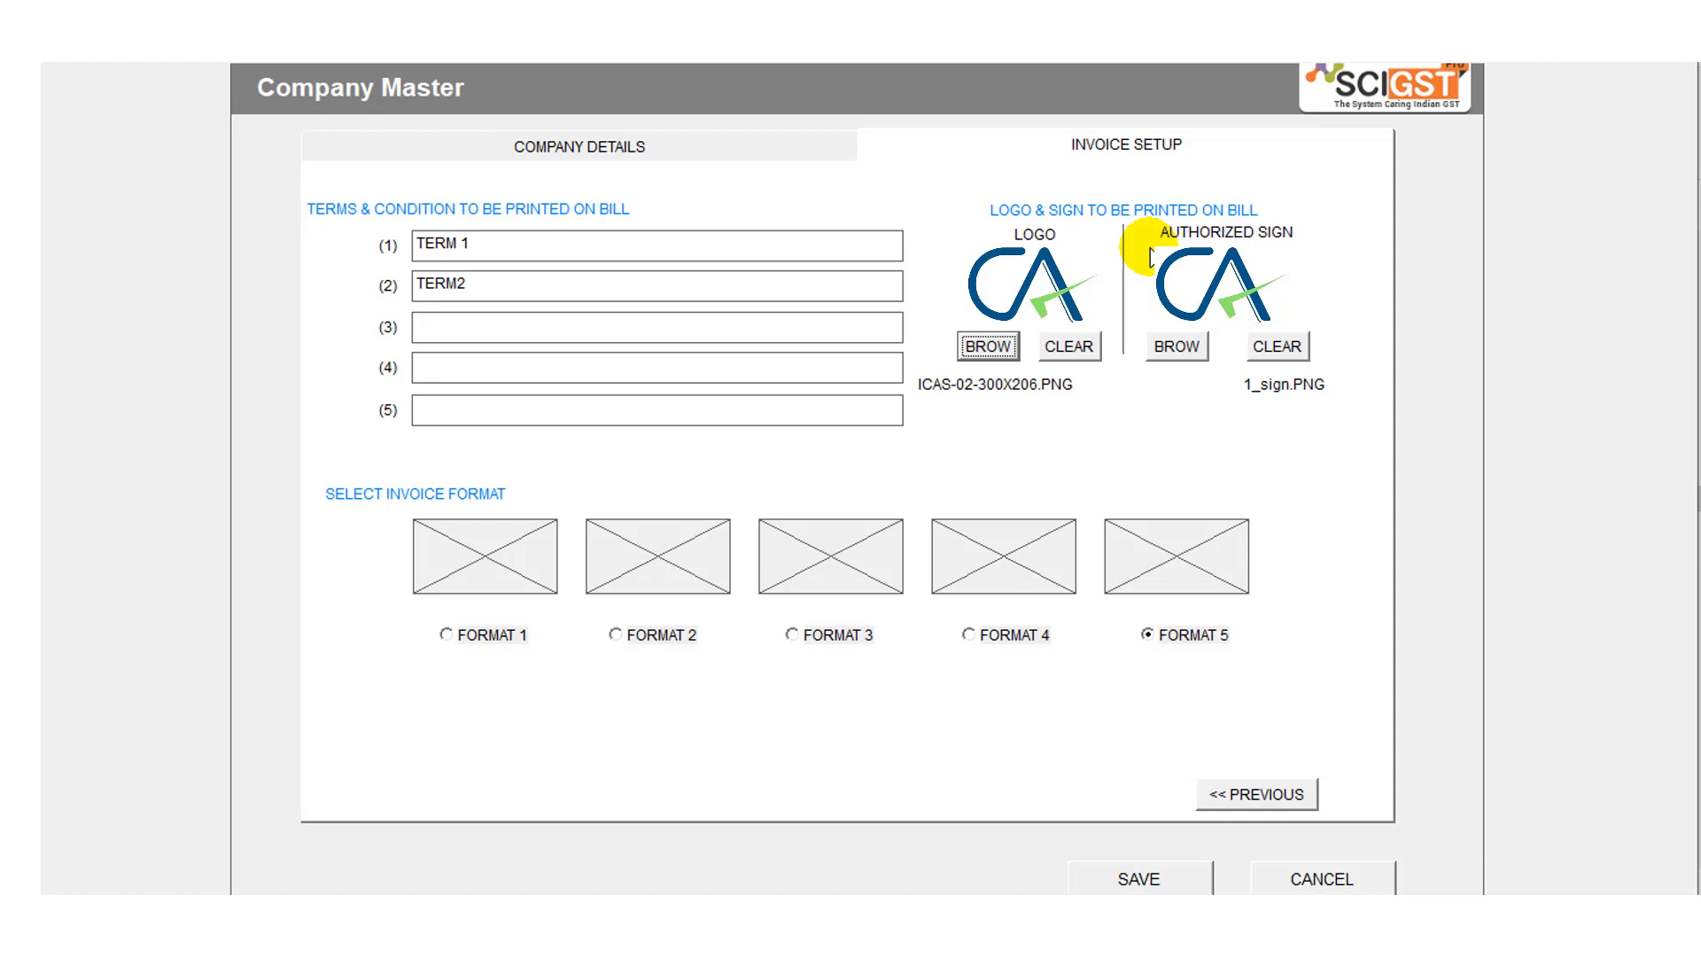
Choose Format 5 as the invoice format and save the company record.
click(491, 644)
click(627, 642)
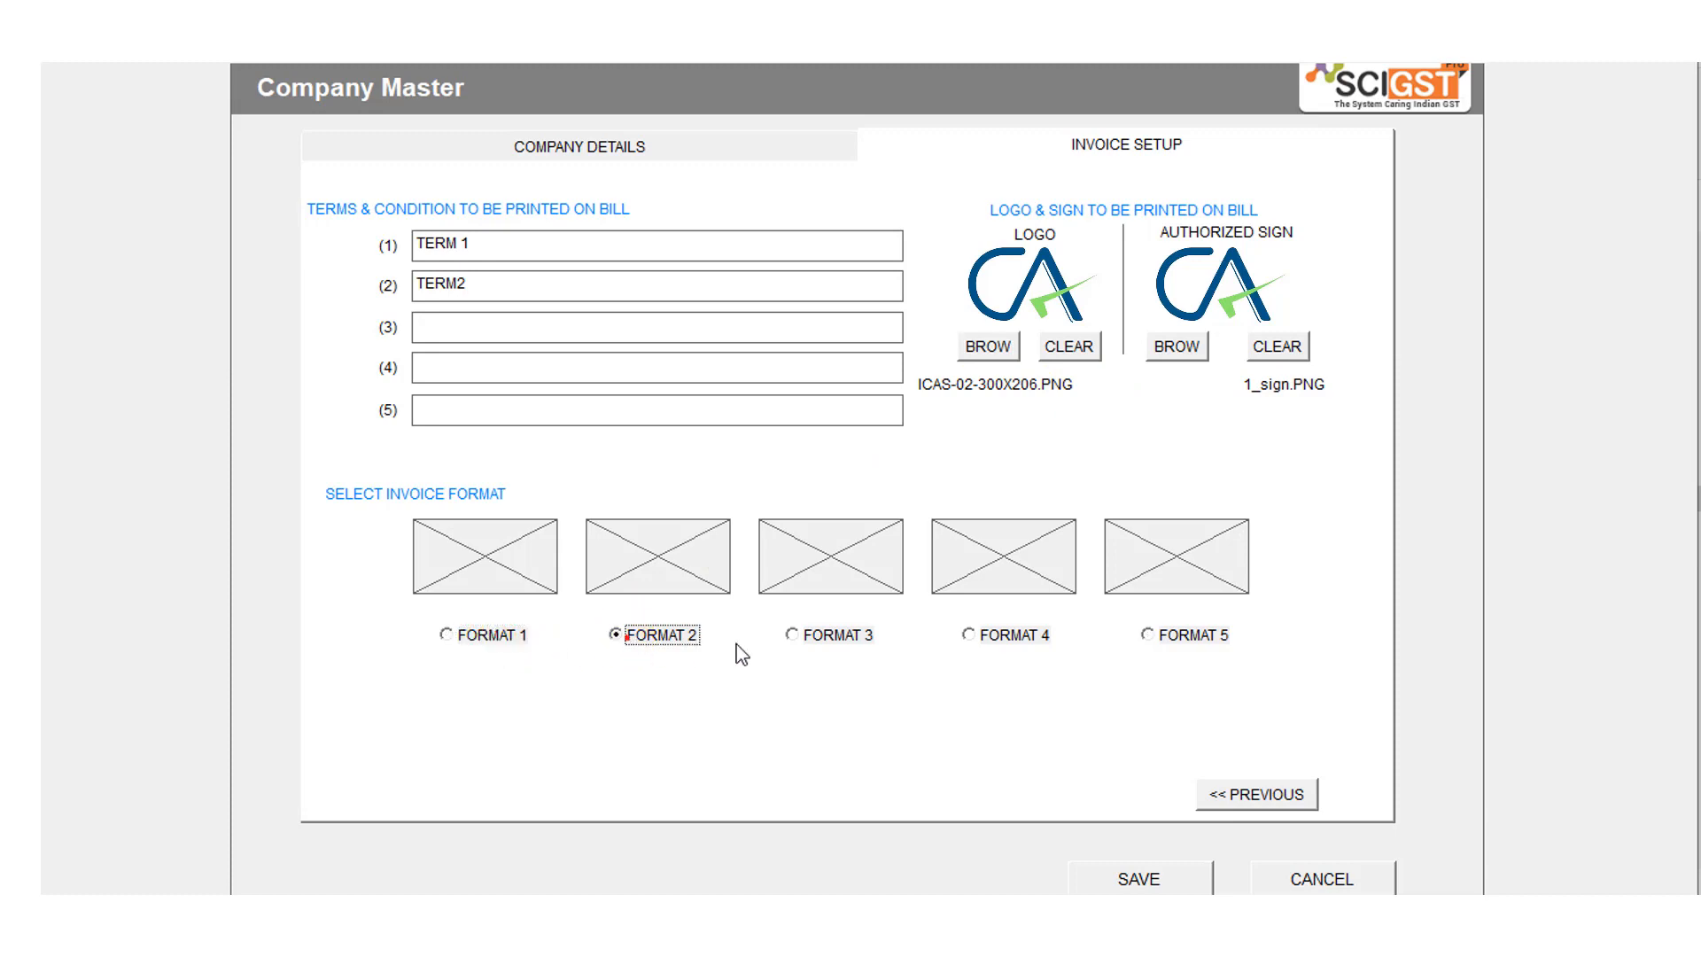
click(809, 652)
click(980, 644)
click(1164, 636)
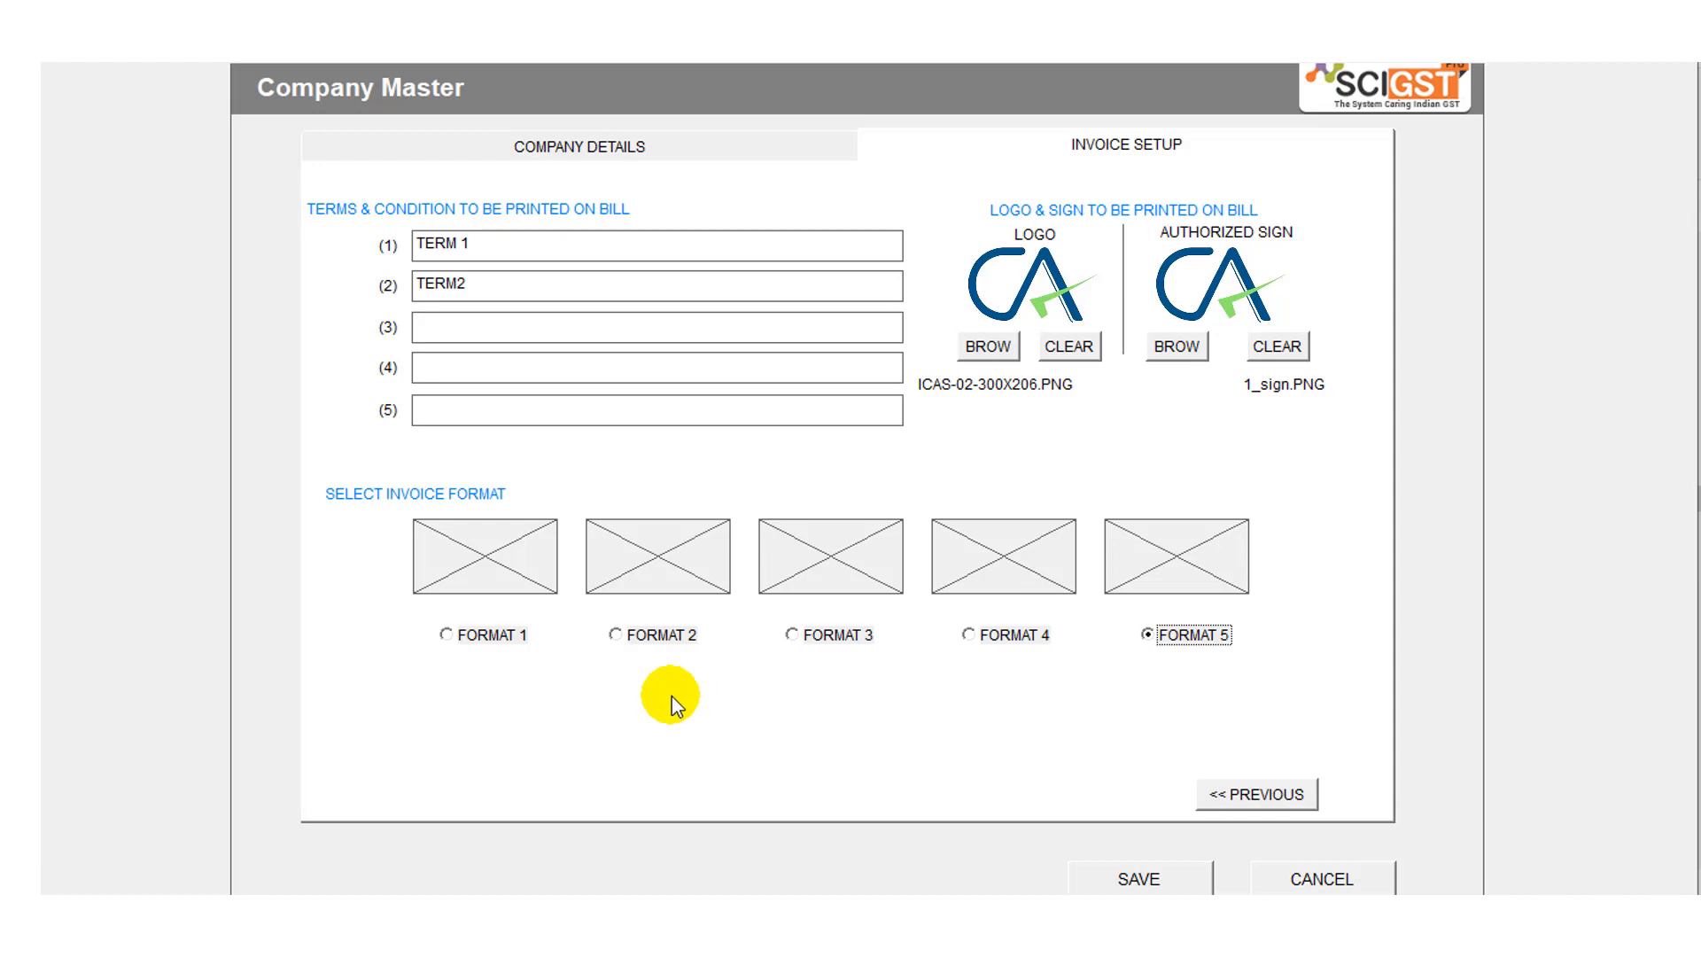
click(1118, 880)
click(895, 538)
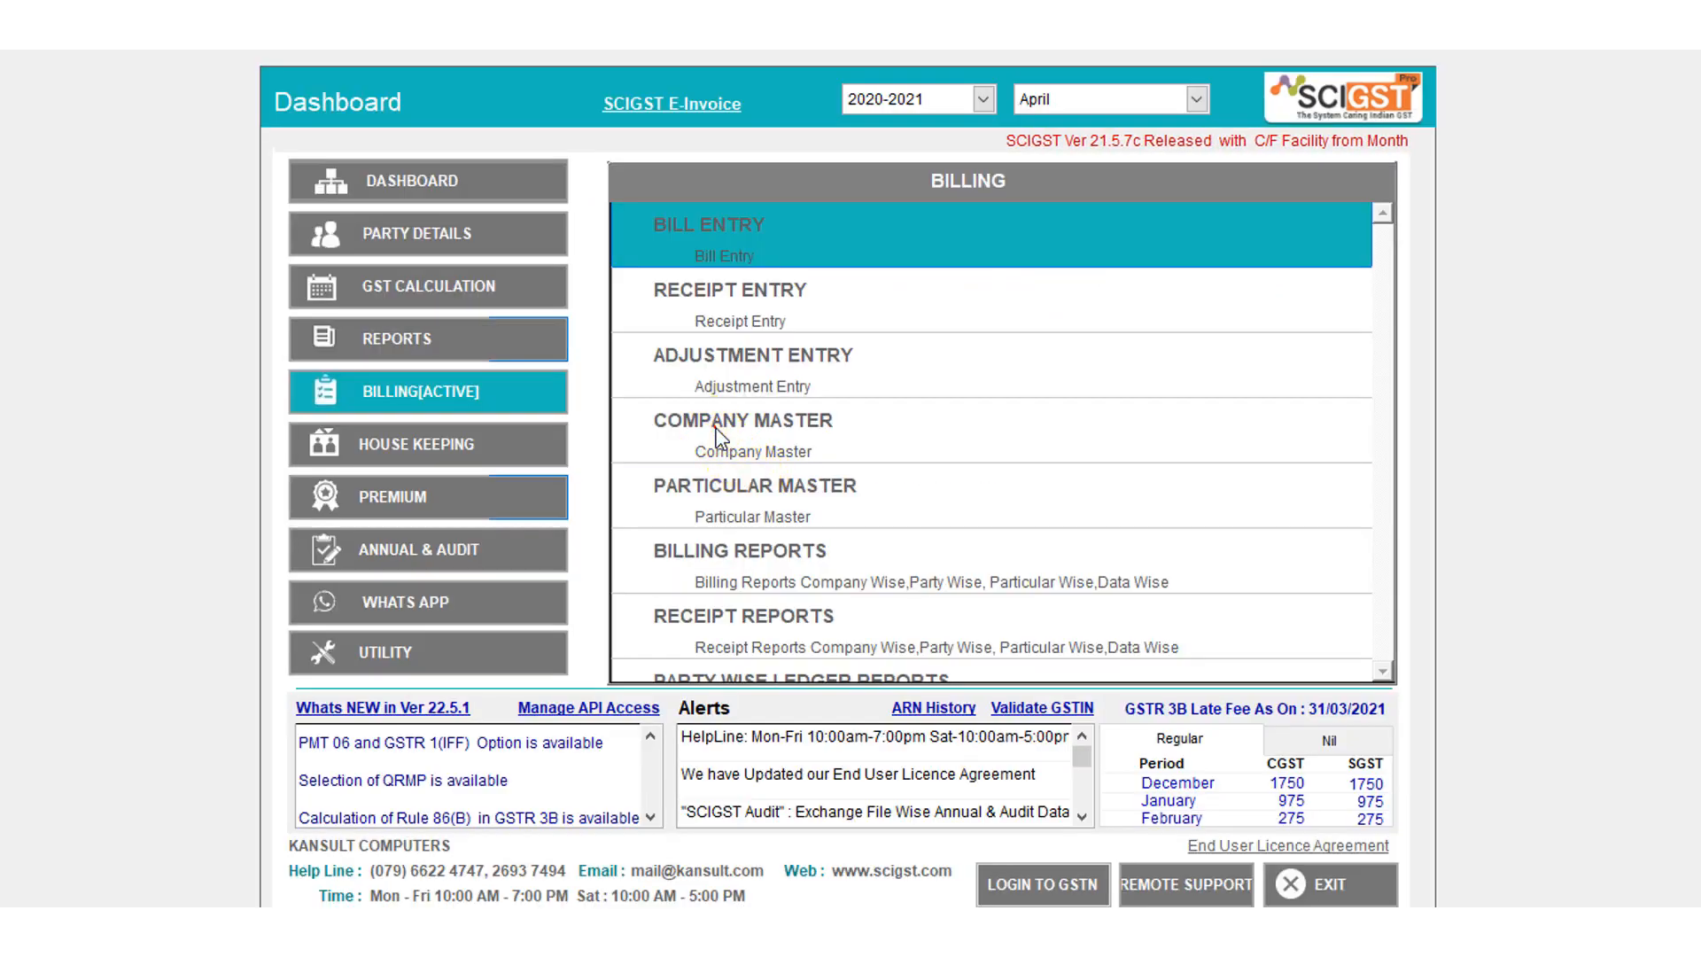
Open the GST AUDIT entry in the Particular Master and examine its remarks, amount, HSN and active setting.
click(727, 494)
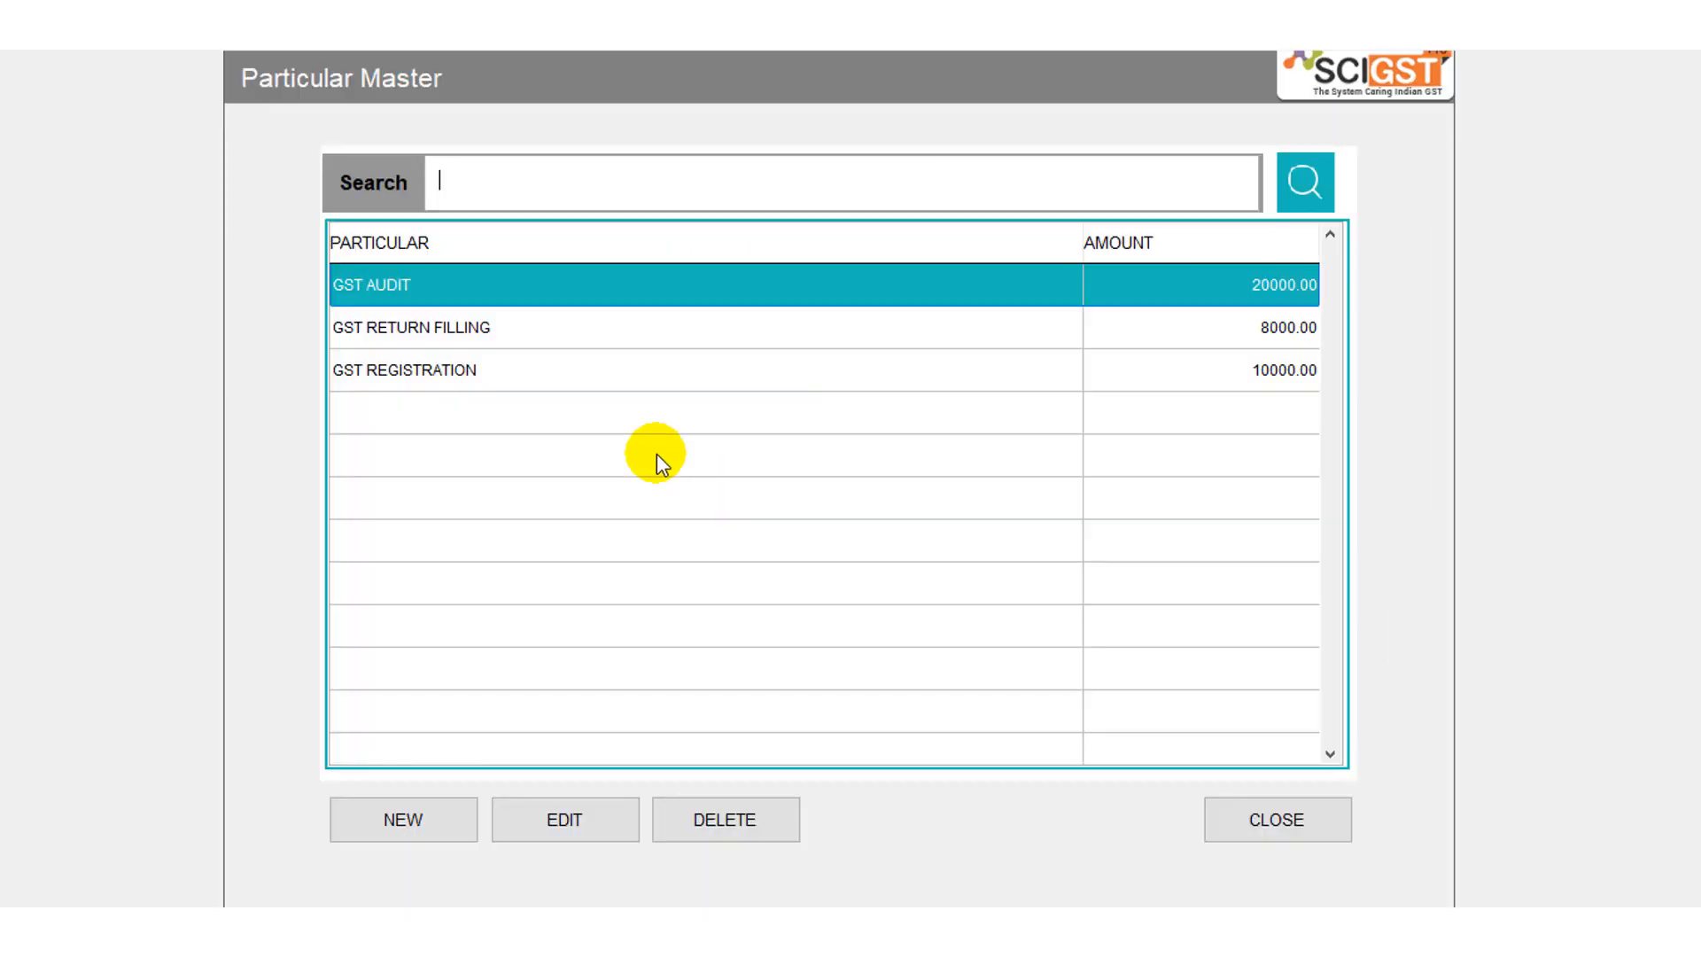
click(485, 282)
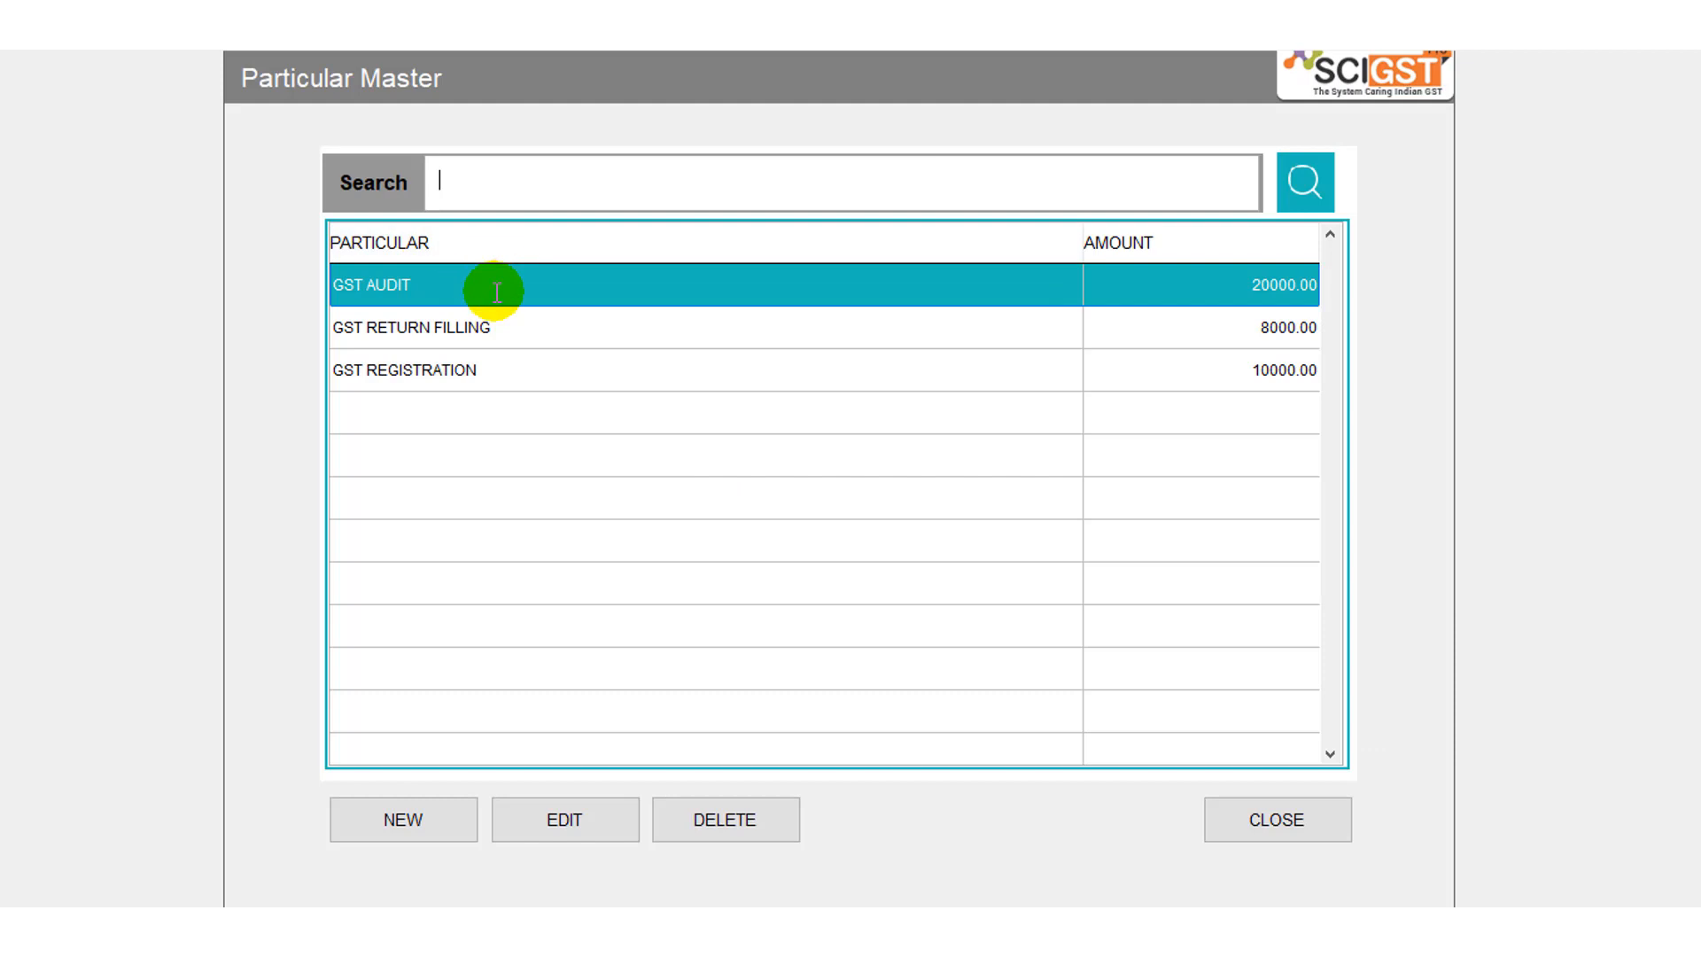
click(509, 827)
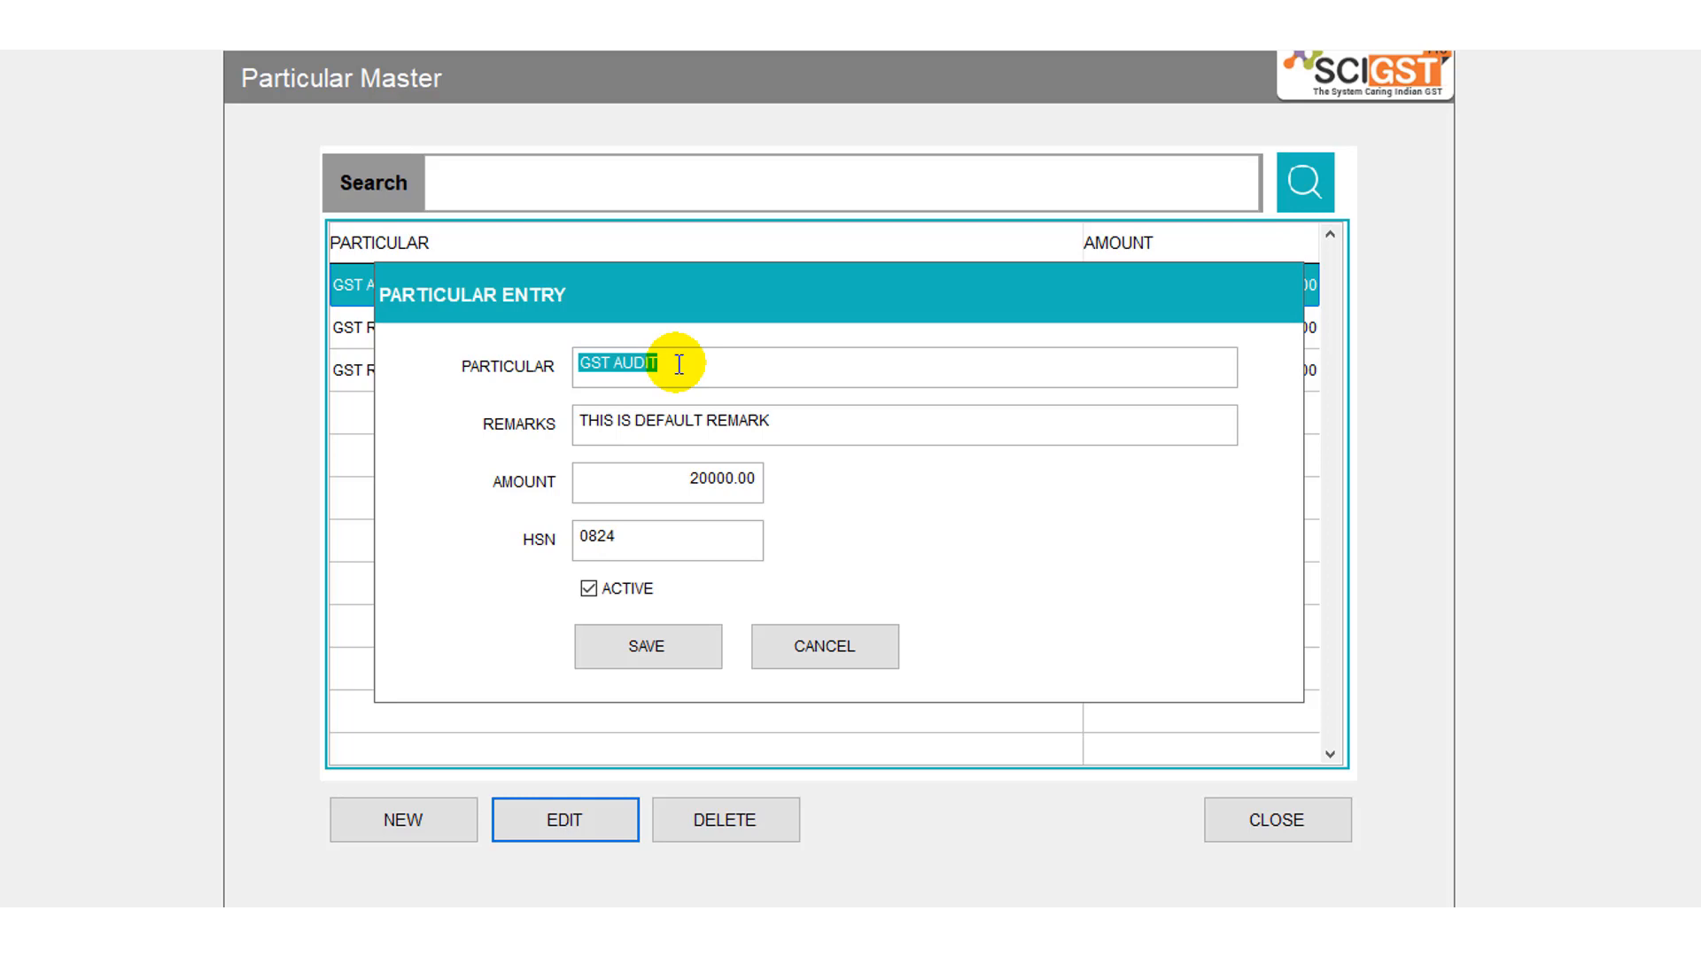
click(696, 418)
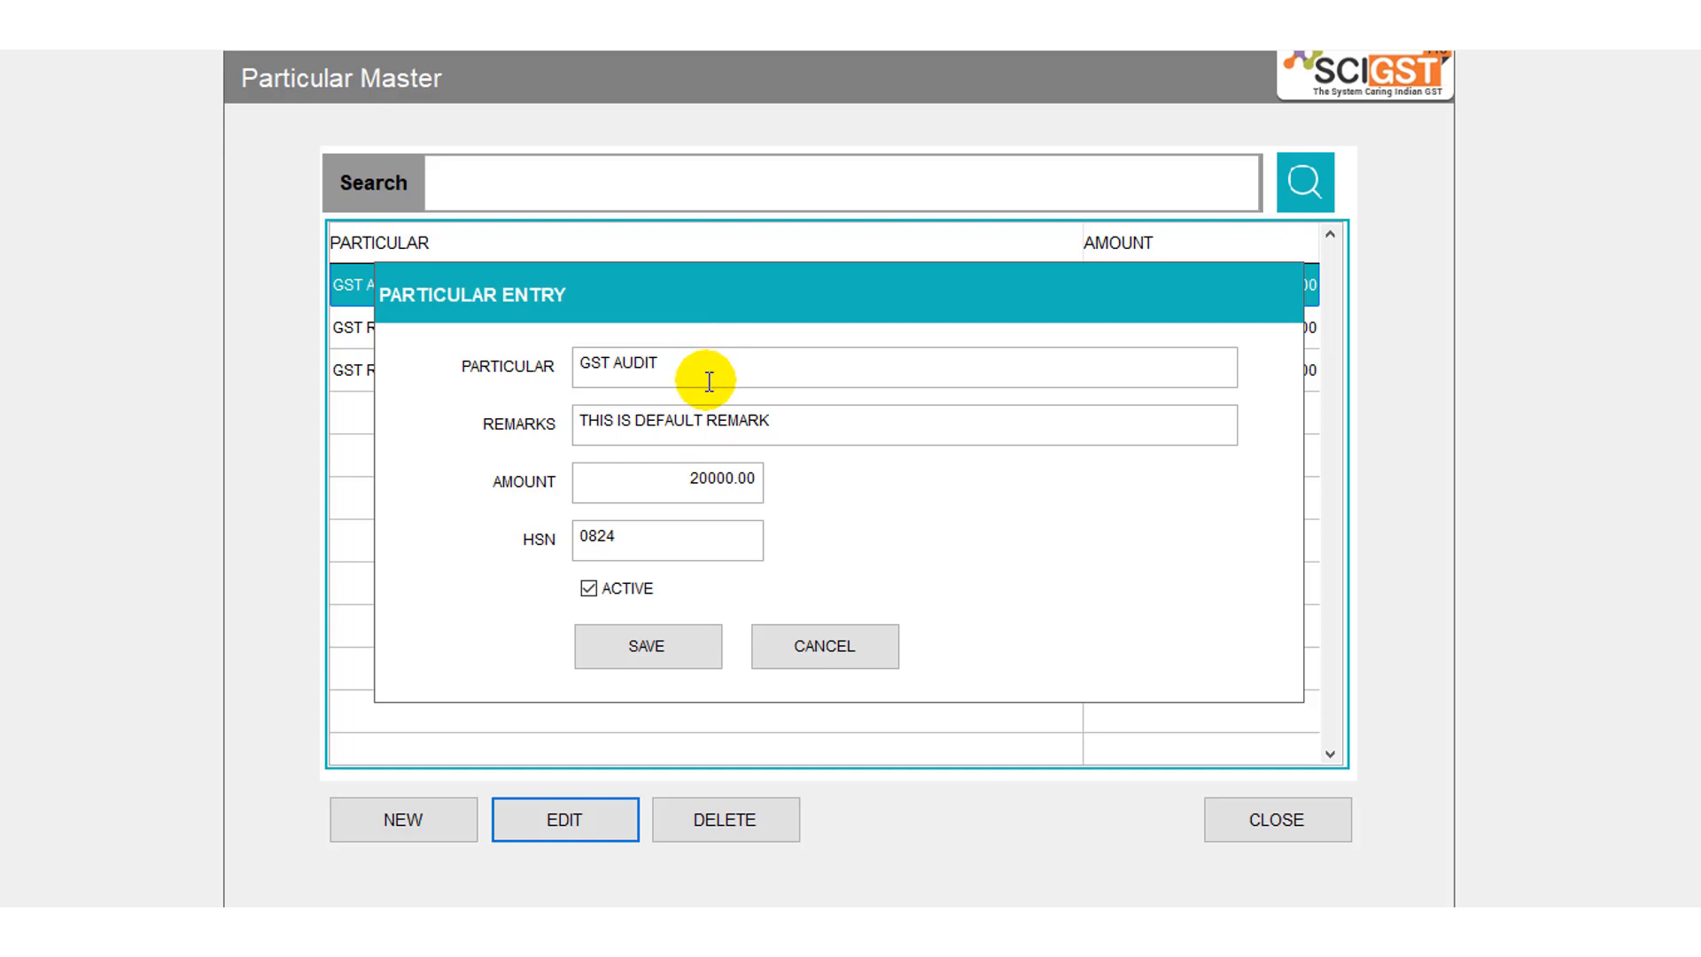
click(660, 486)
click(660, 486)
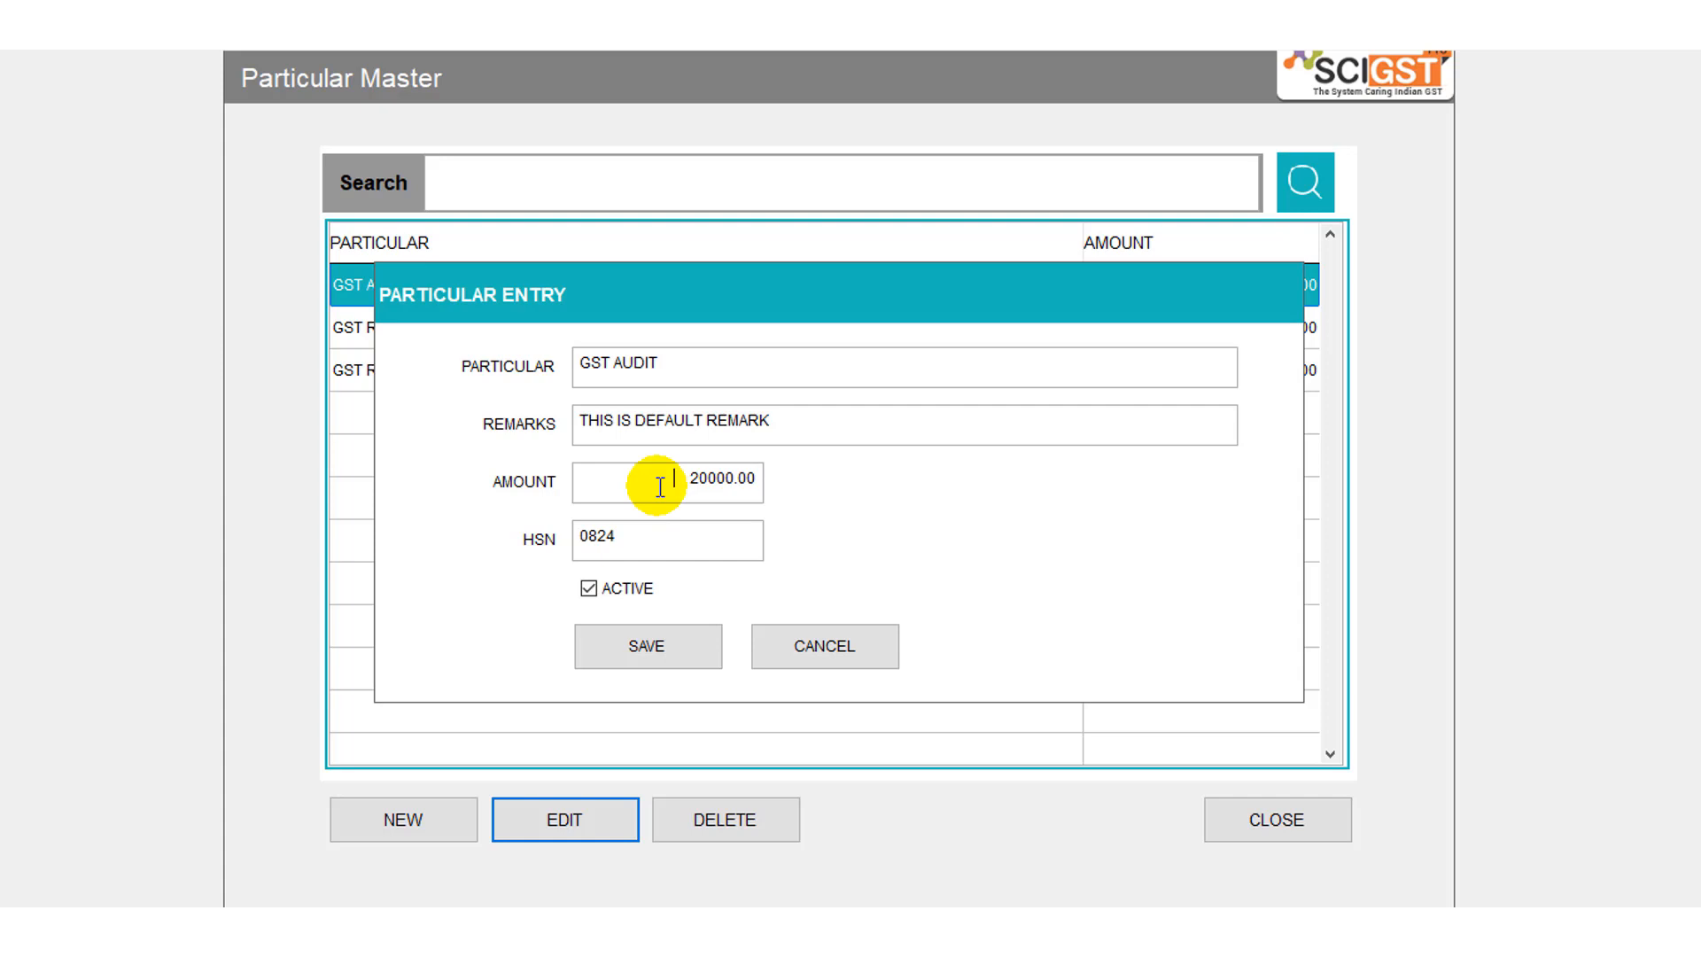
click(671, 530)
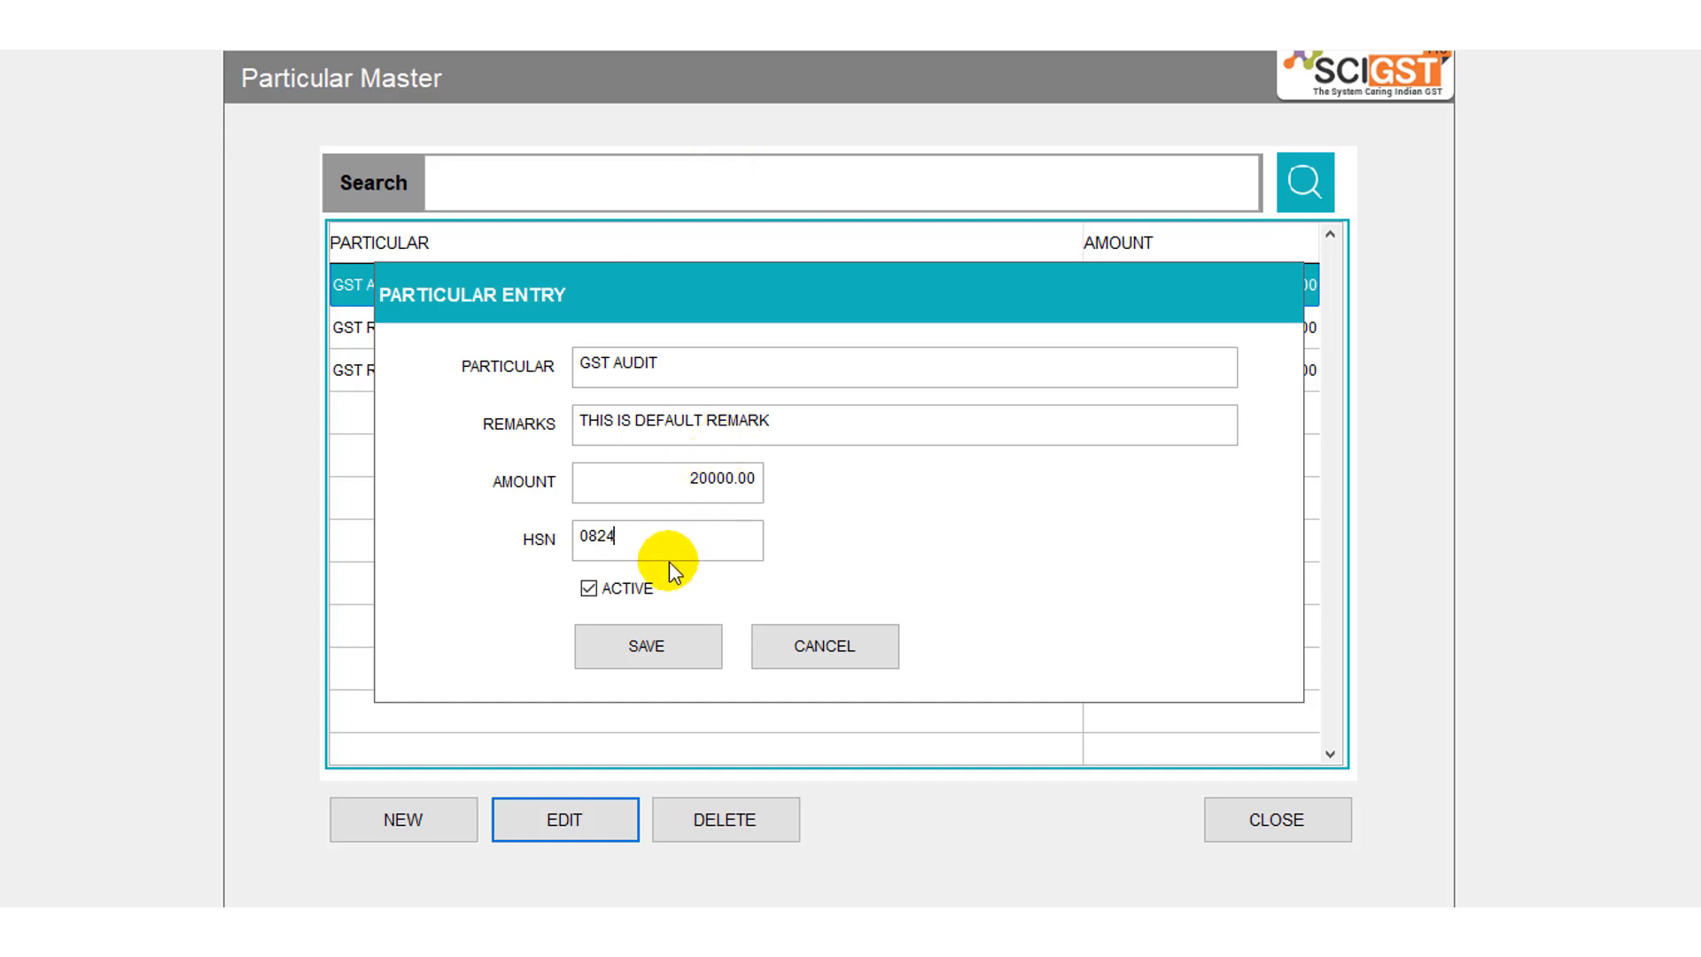
click(611, 584)
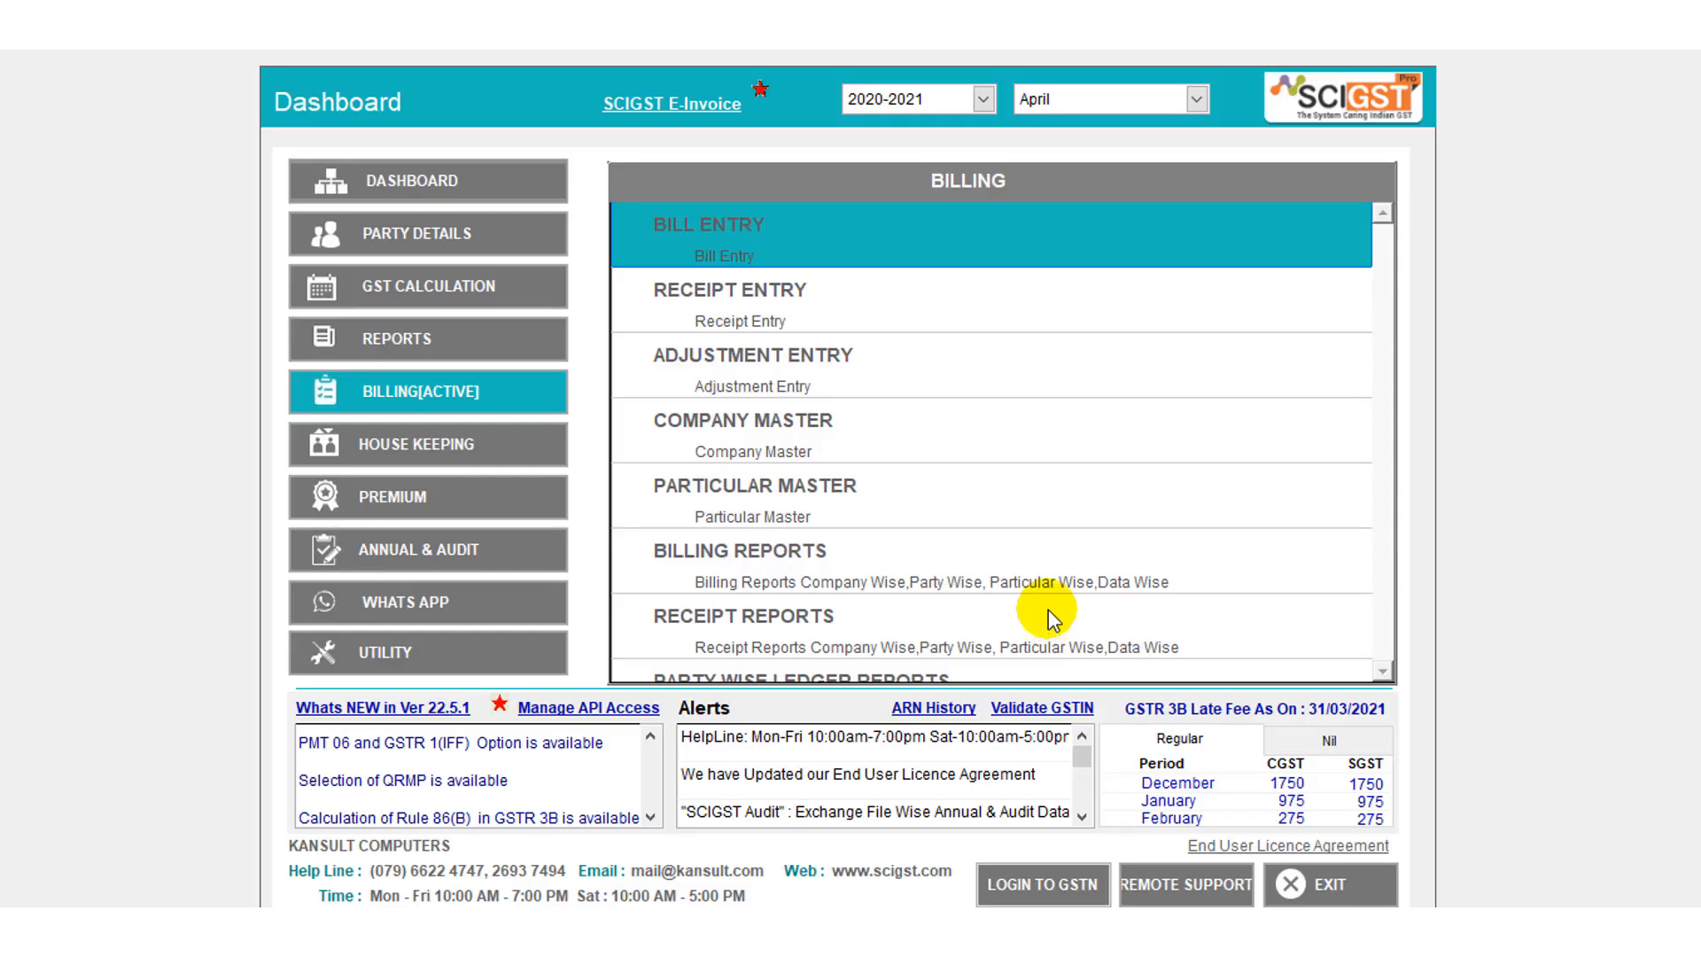
Open Bill Entry and choose company ABC & CO with financial year 2020-2021.
click(678, 232)
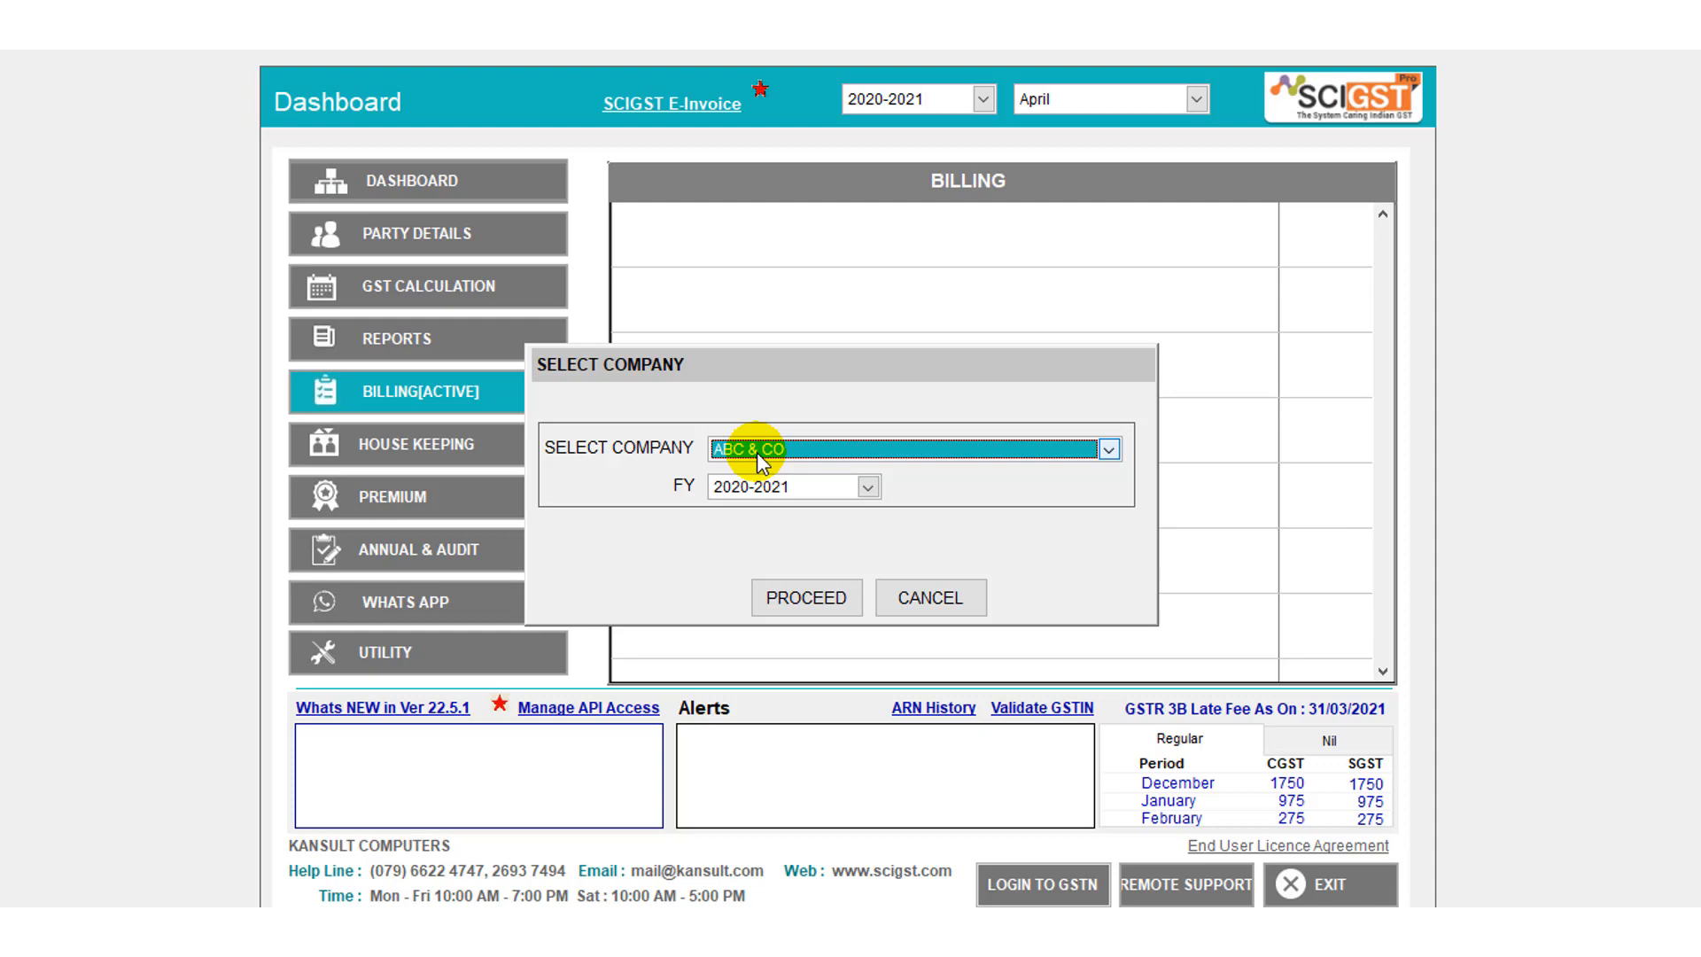
click(756, 451)
click(755, 468)
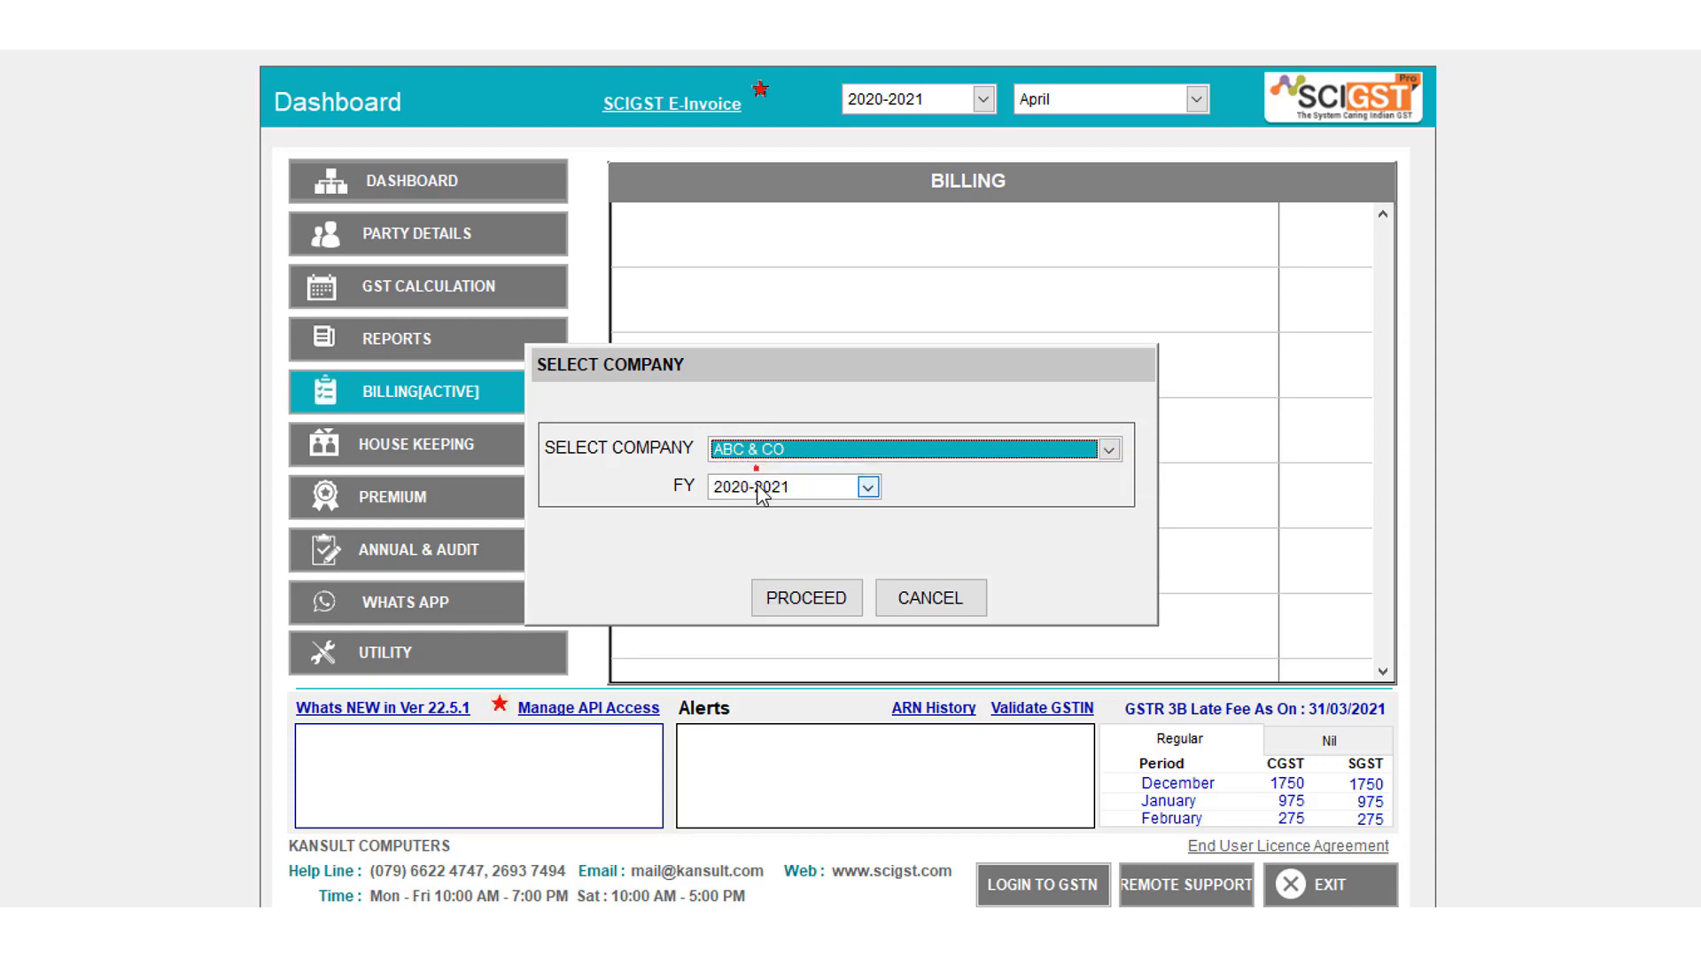
click(760, 489)
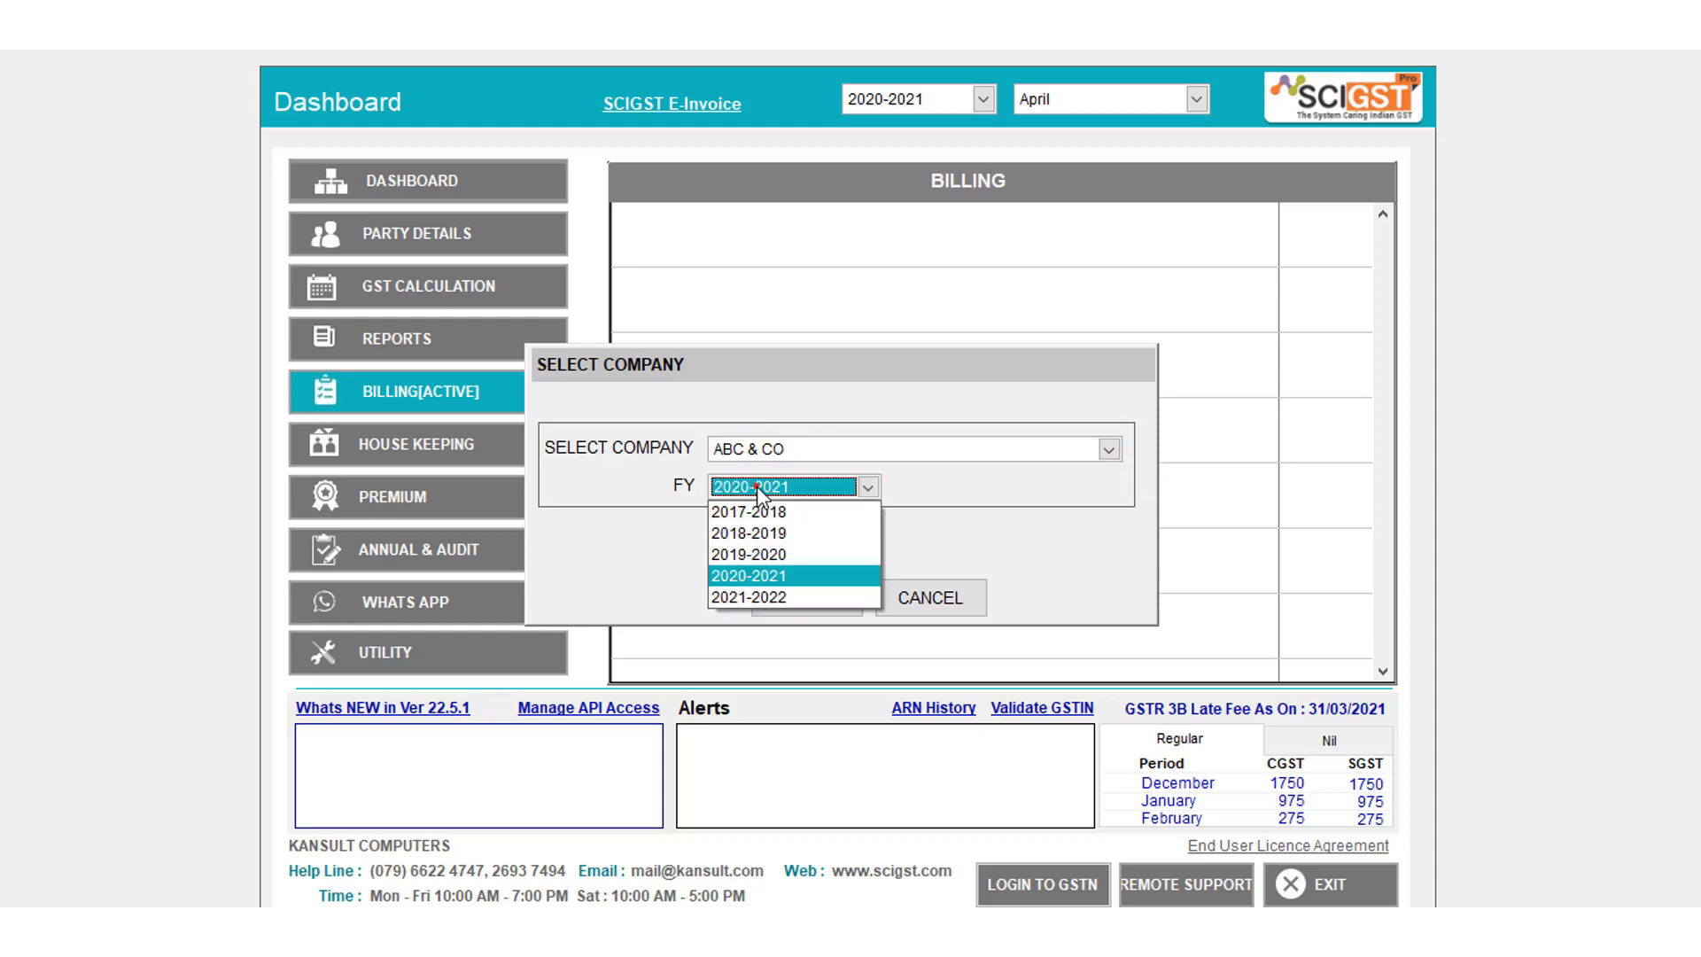
click(766, 584)
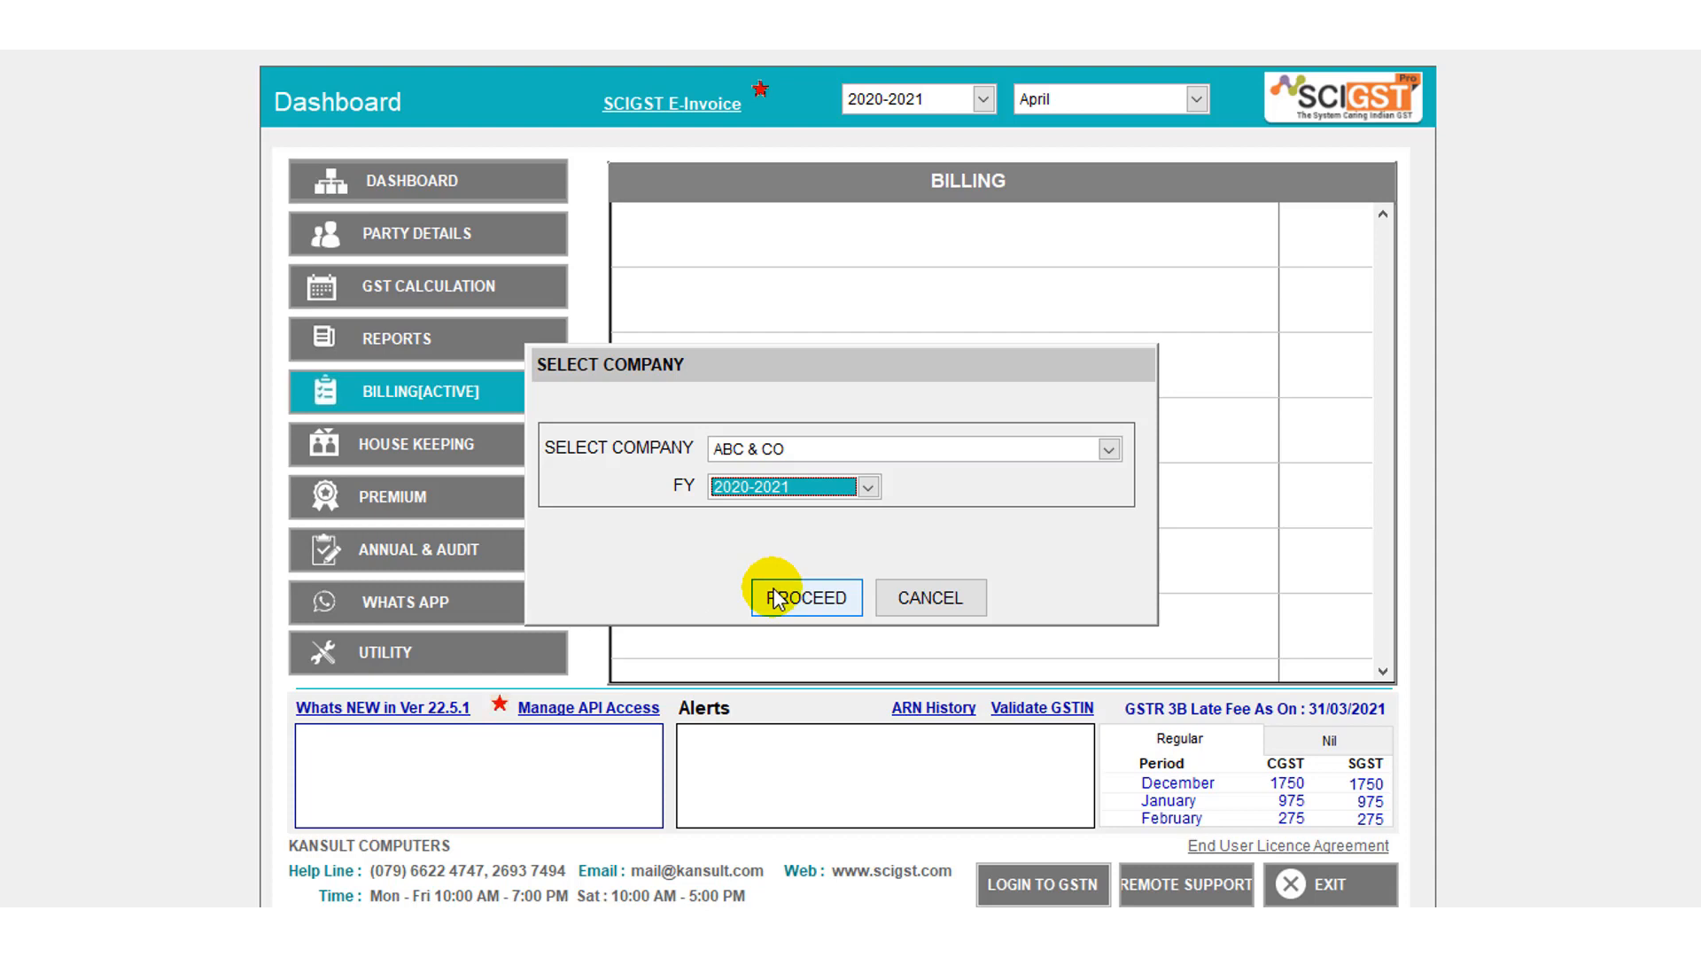
Proceed into bill entry, start a new bill dated 31/03/2021 and choose DEMO COMPANY 1 as the party.
click(776, 599)
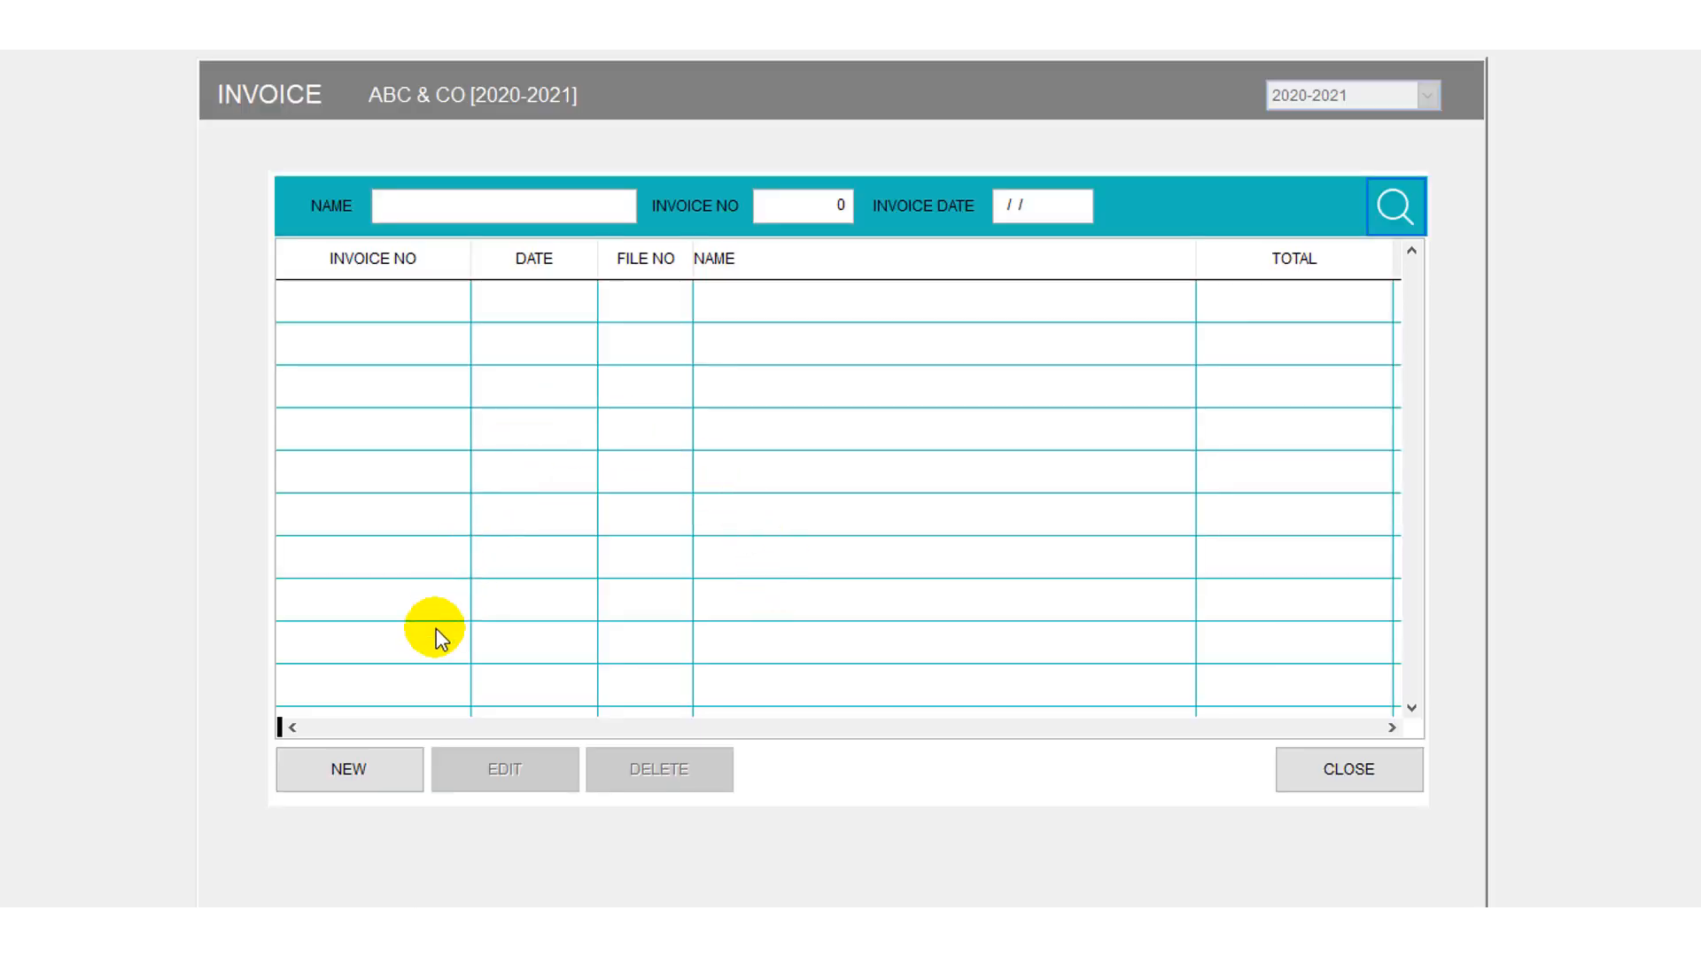
click(368, 773)
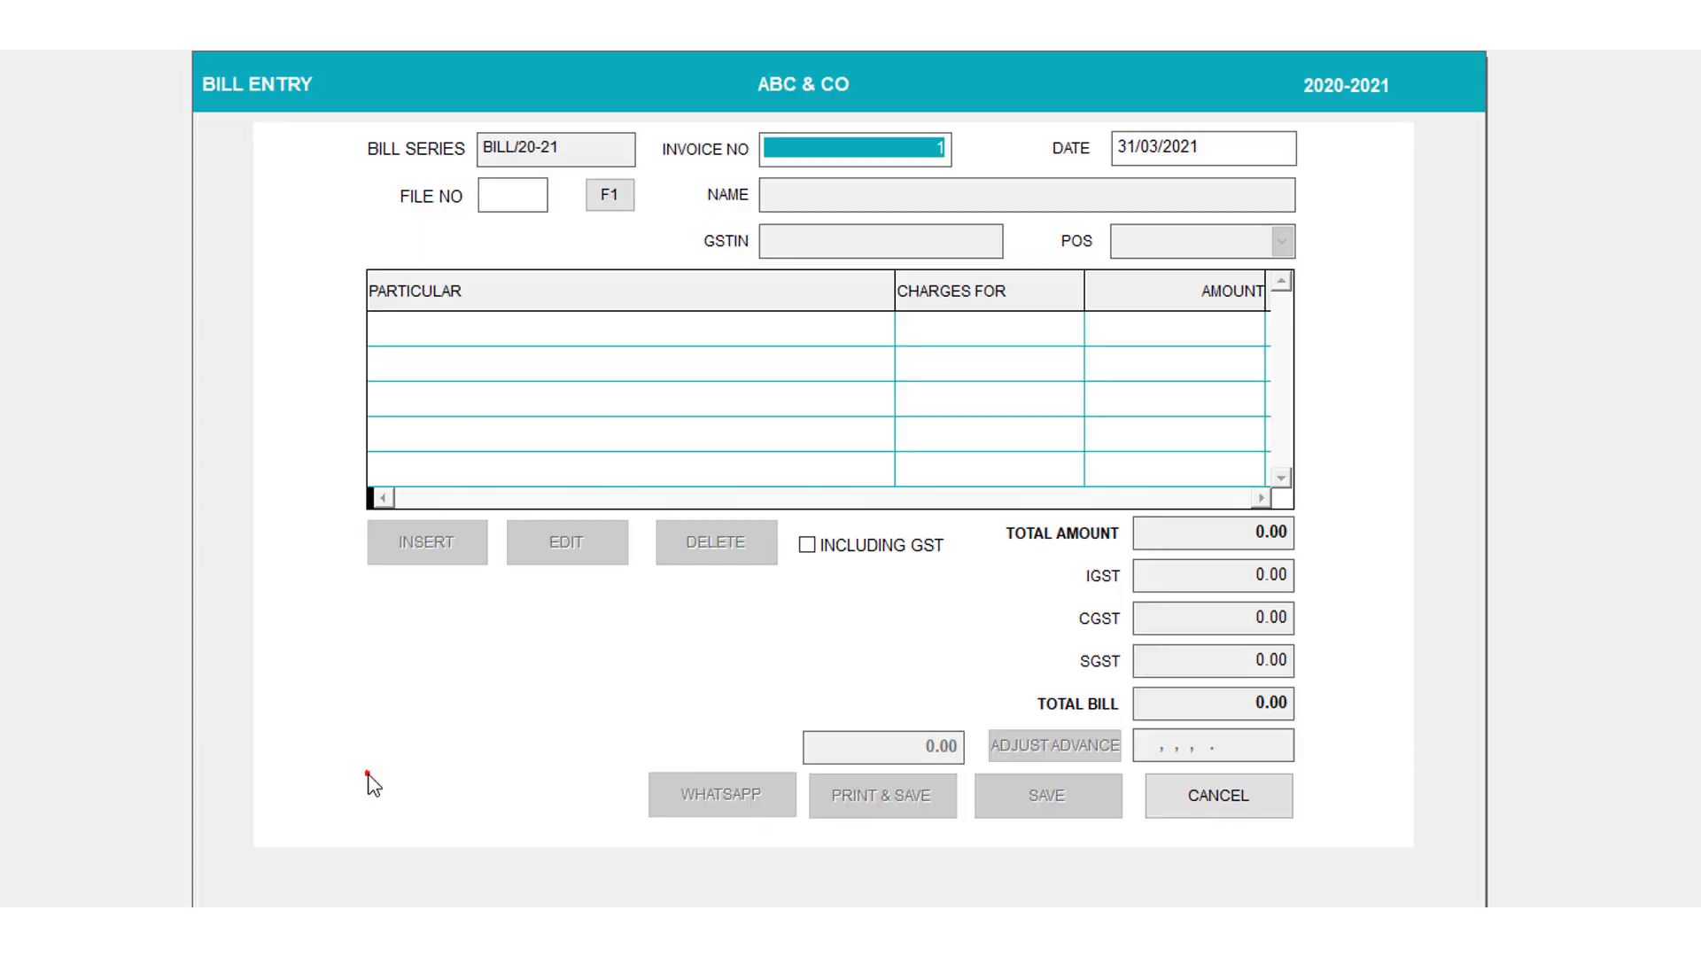
click(859, 148)
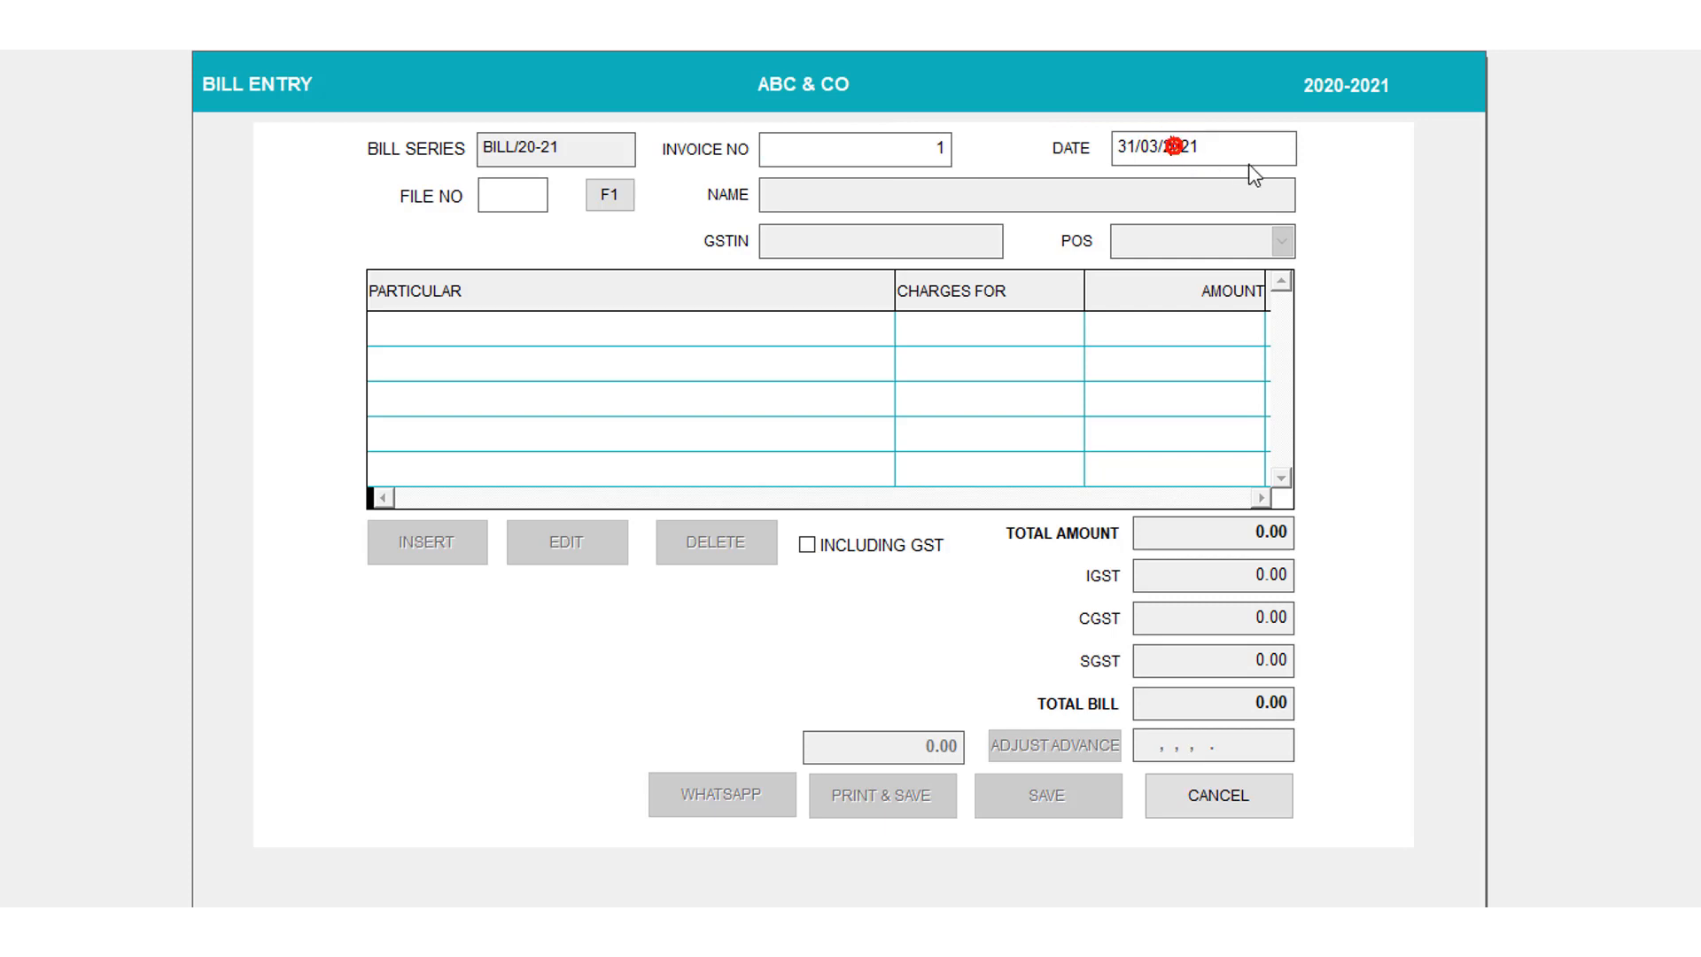
click(482, 197)
click(611, 195)
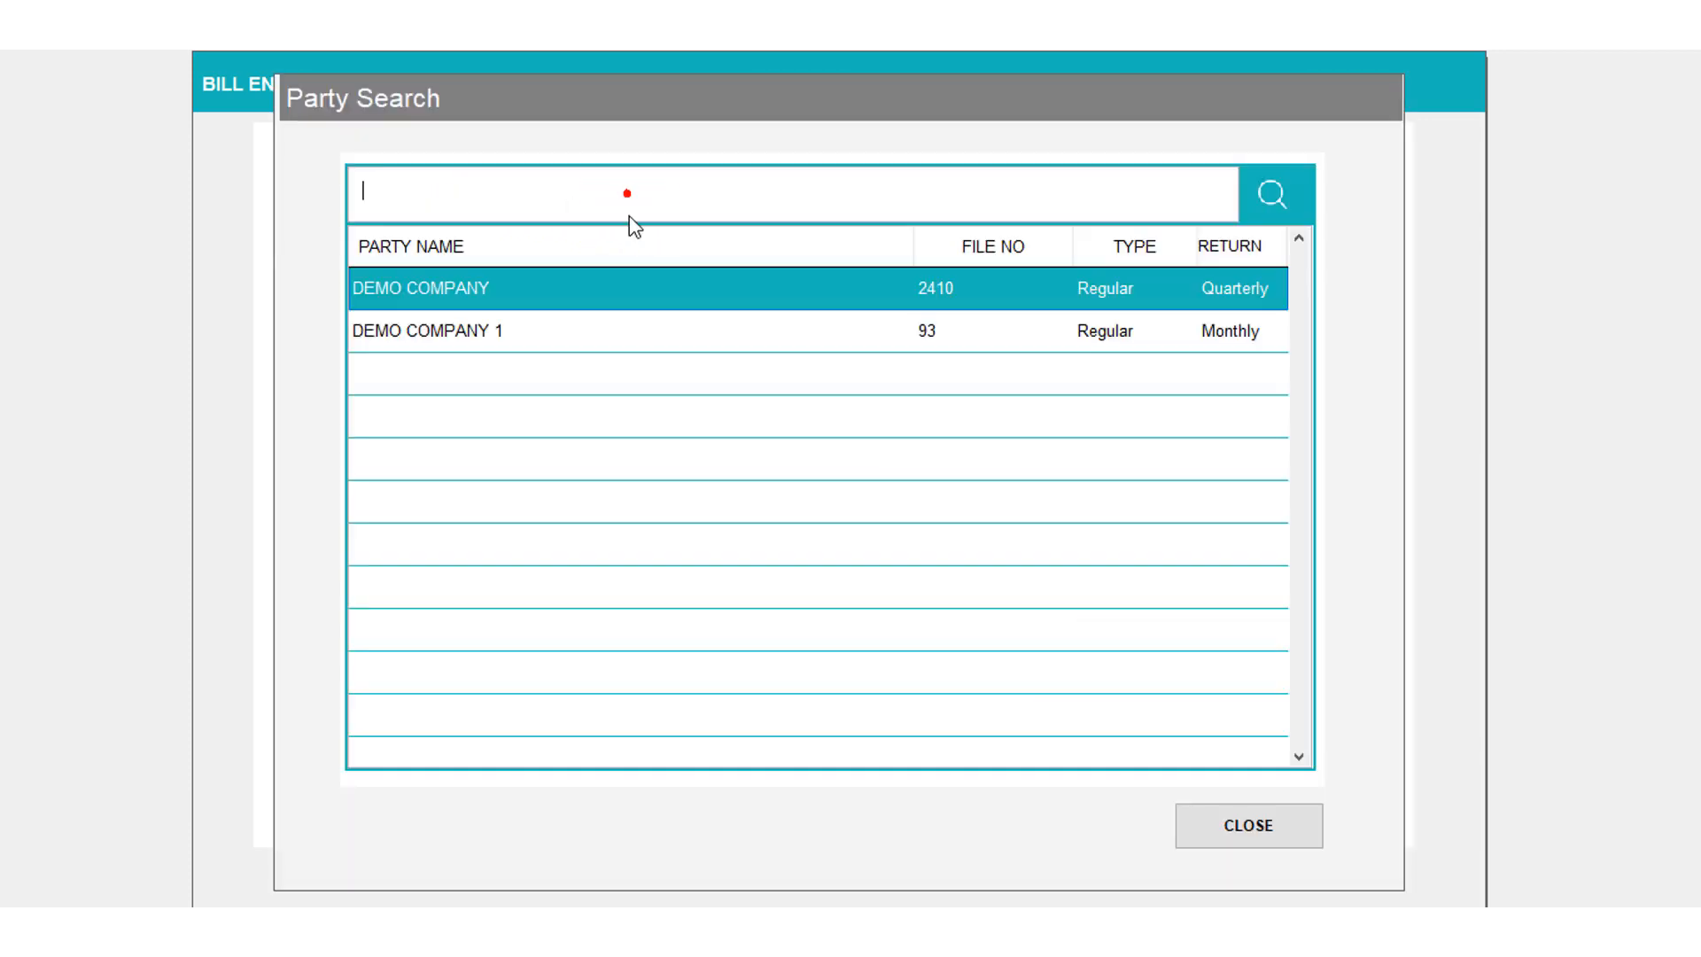
double_click(626, 324)
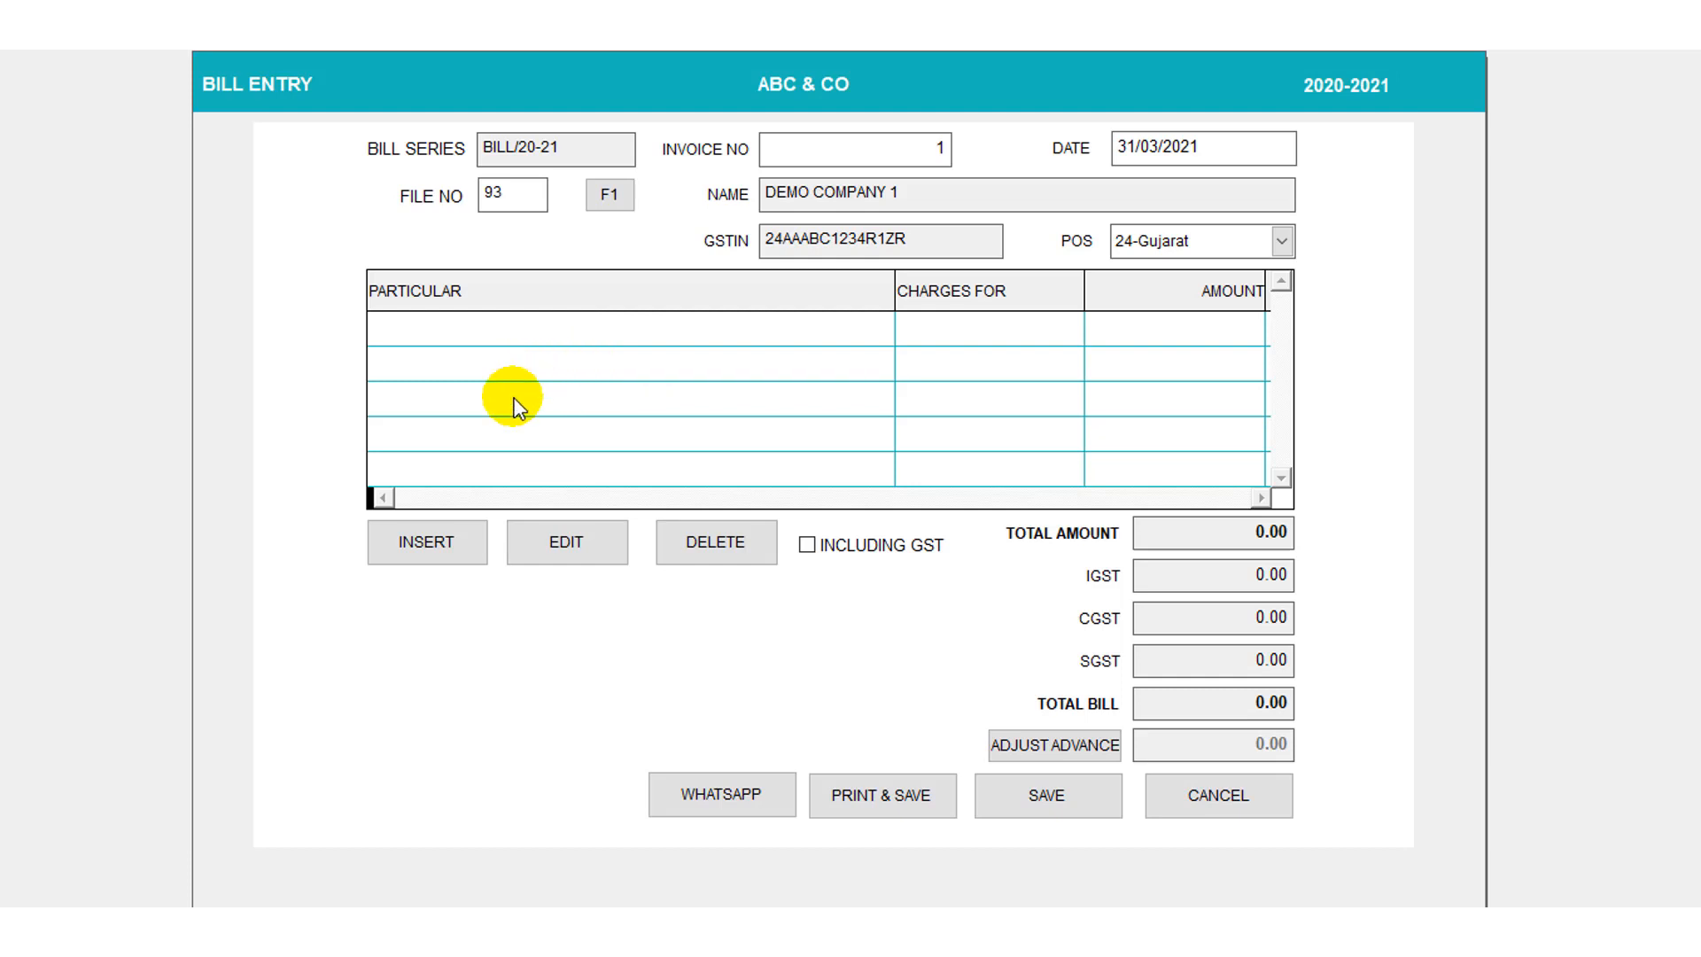
Insert a bill line, look through the available particulars and choose GST AUDIT.
click(437, 548)
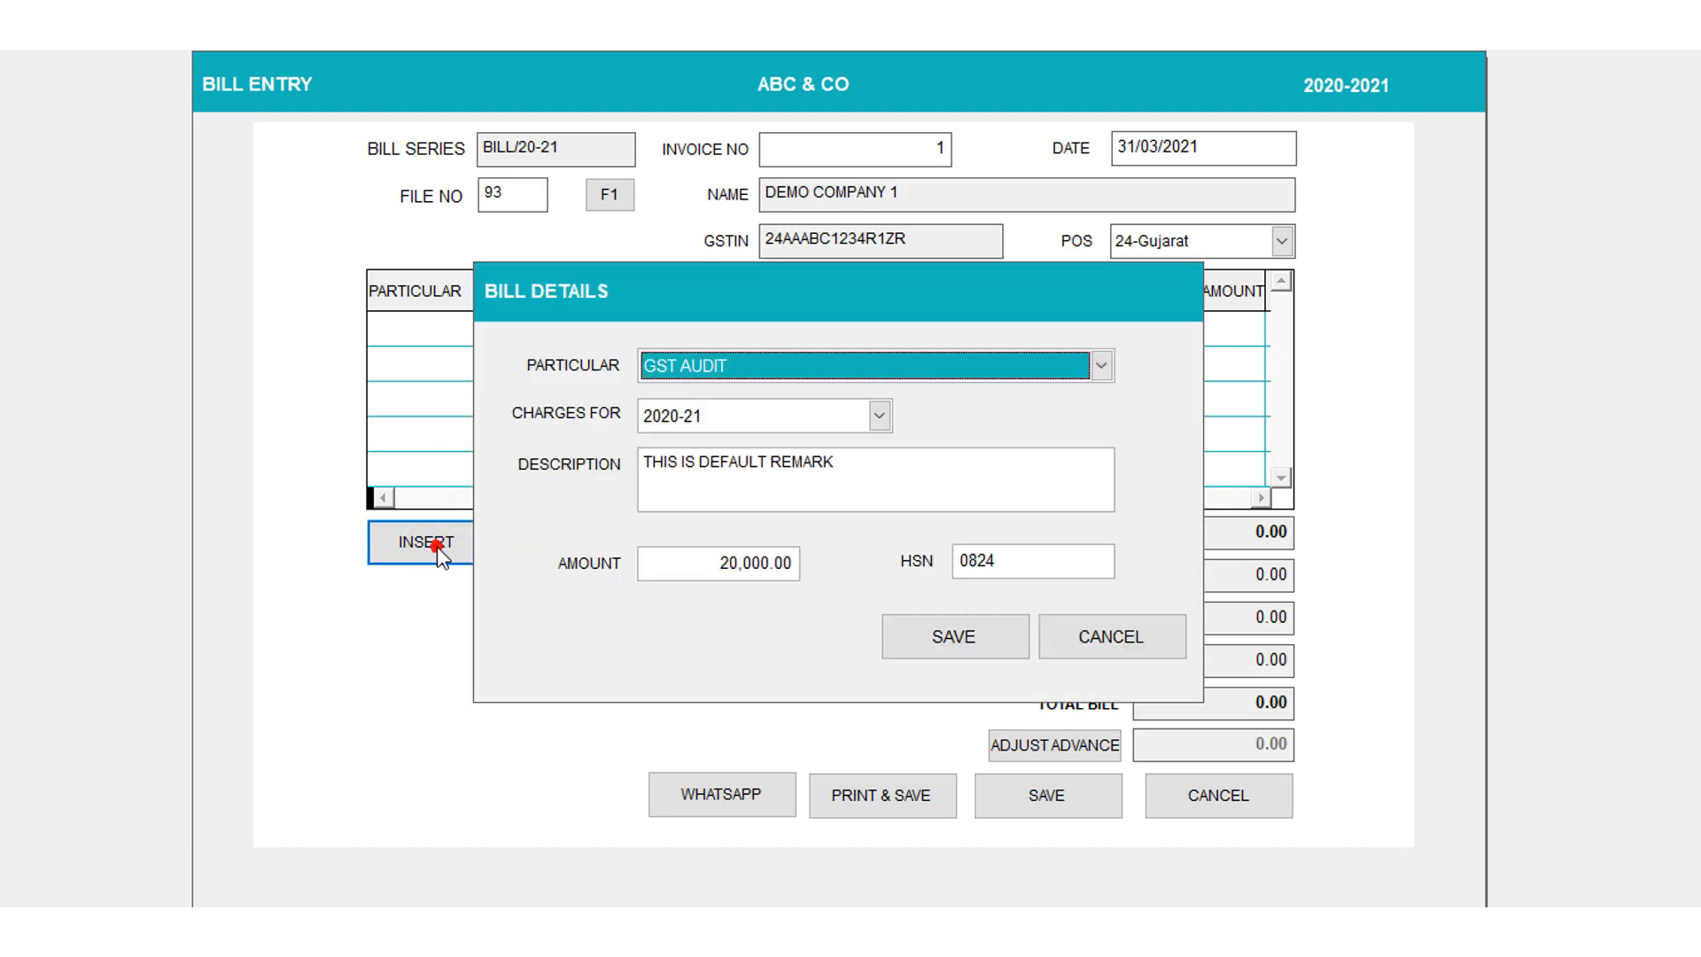
click(742, 370)
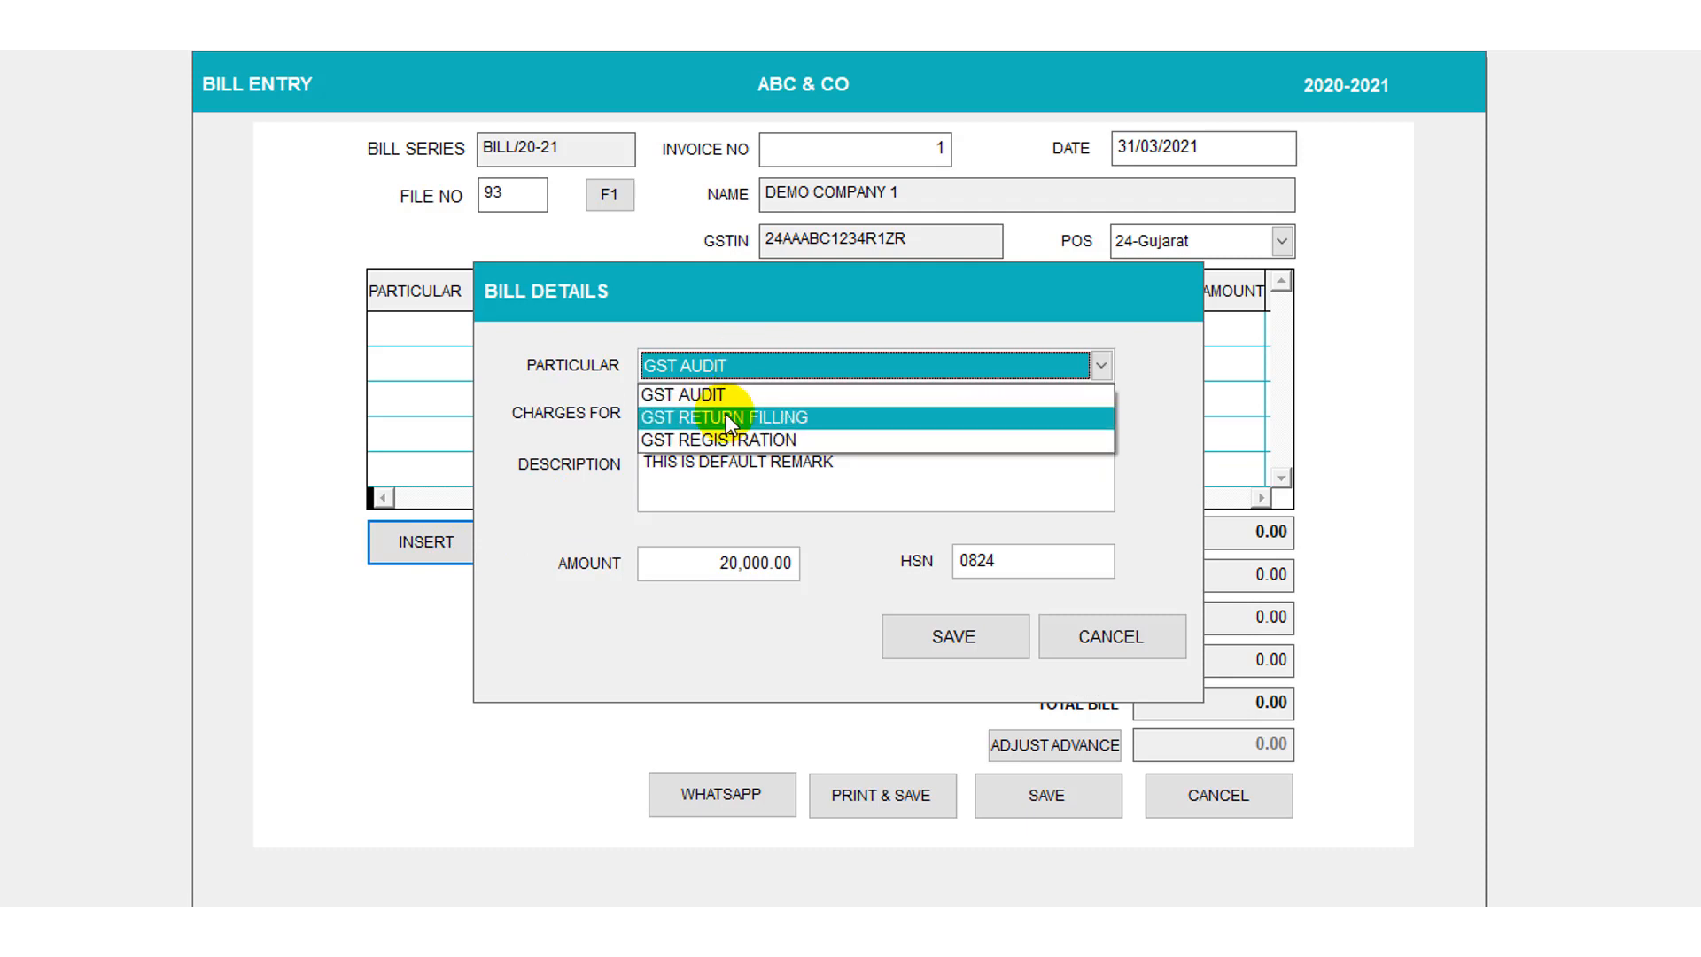
click(742, 406)
click(742, 370)
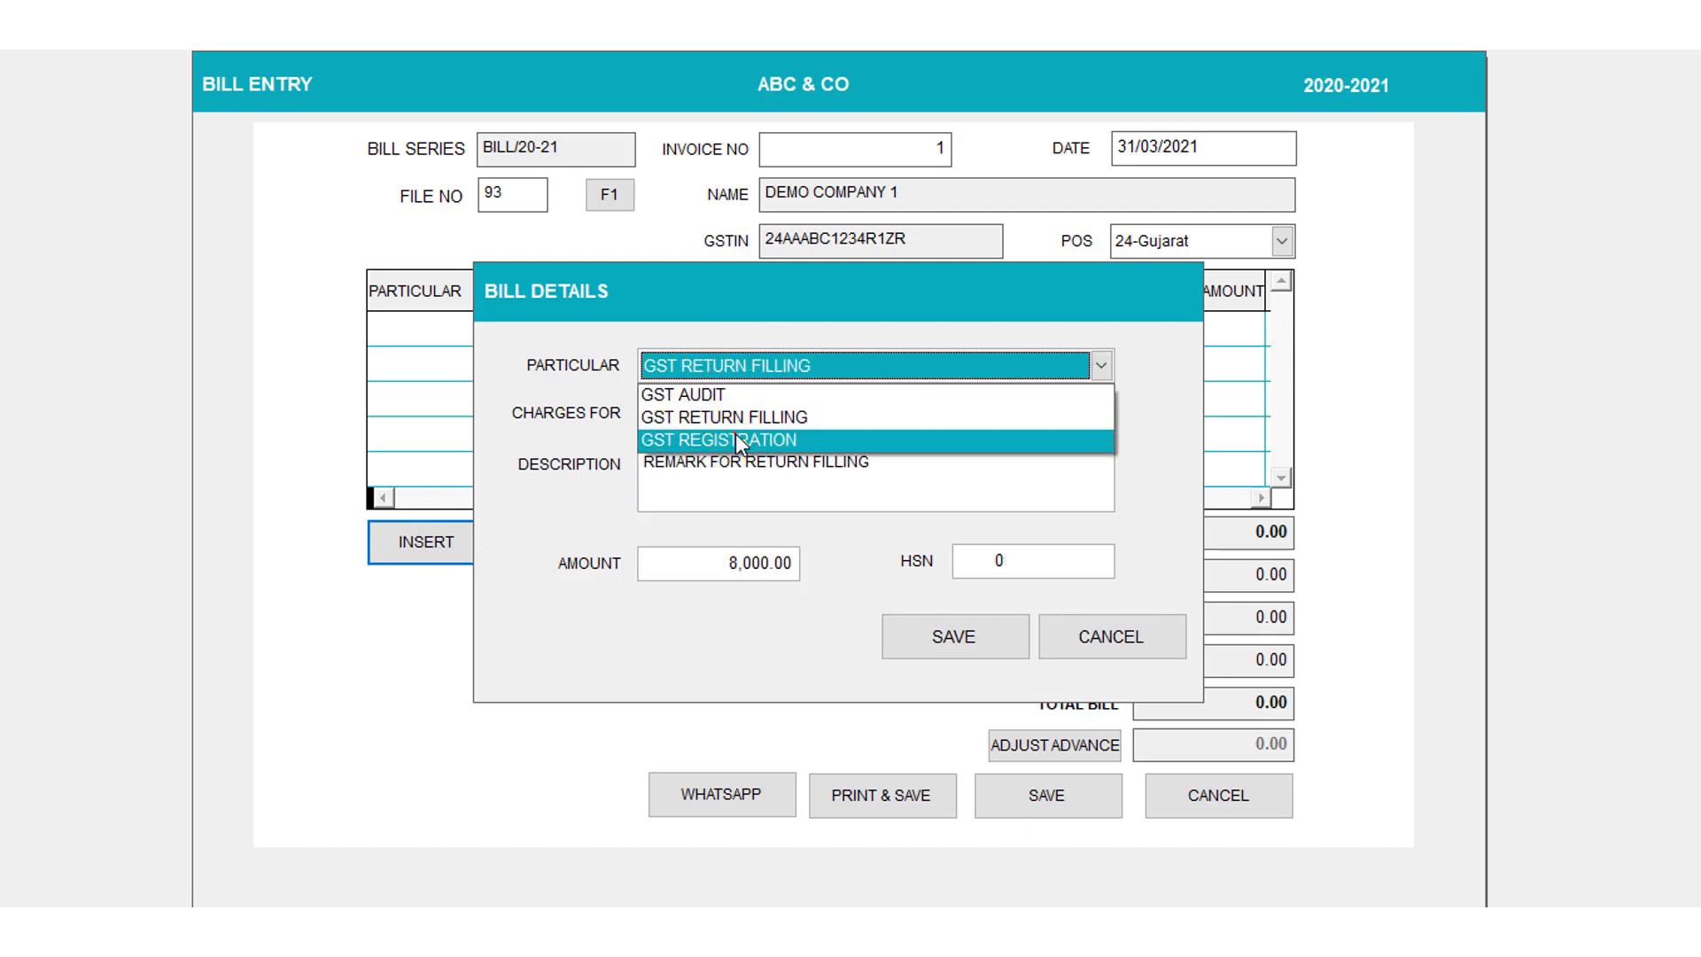
click(735, 439)
click(748, 370)
click(746, 393)
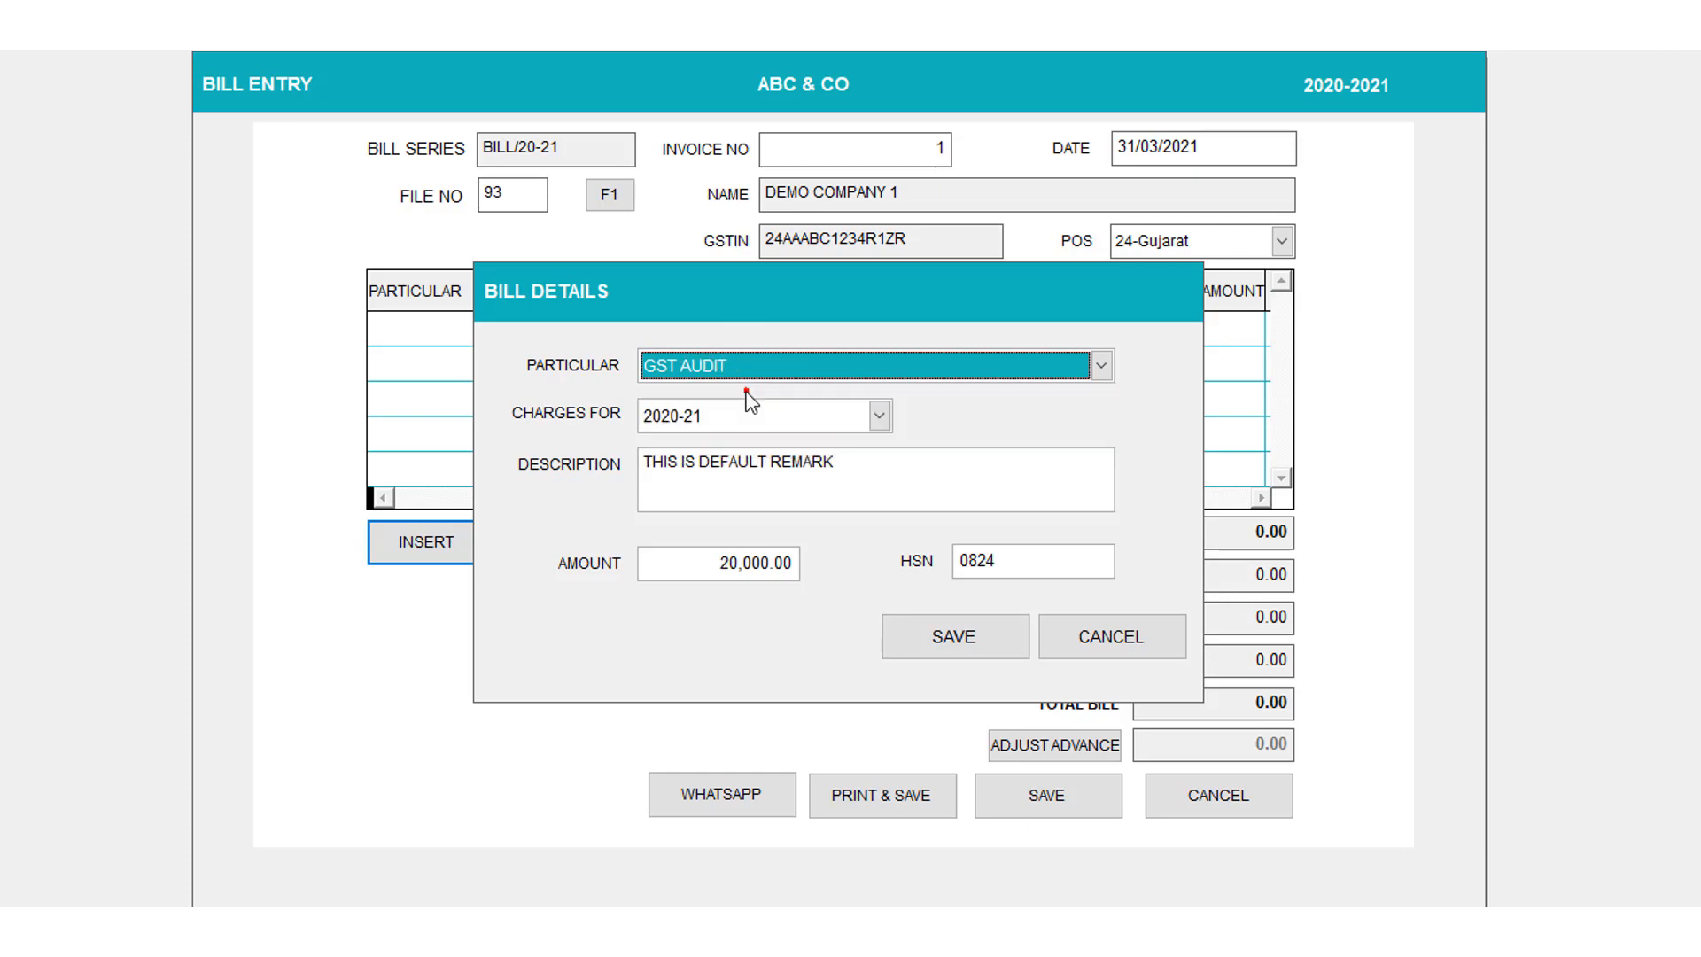
Set the GST AUDIT line's charges period to 2020-21 and save the line with its default description, amount and HSN.
click(783, 418)
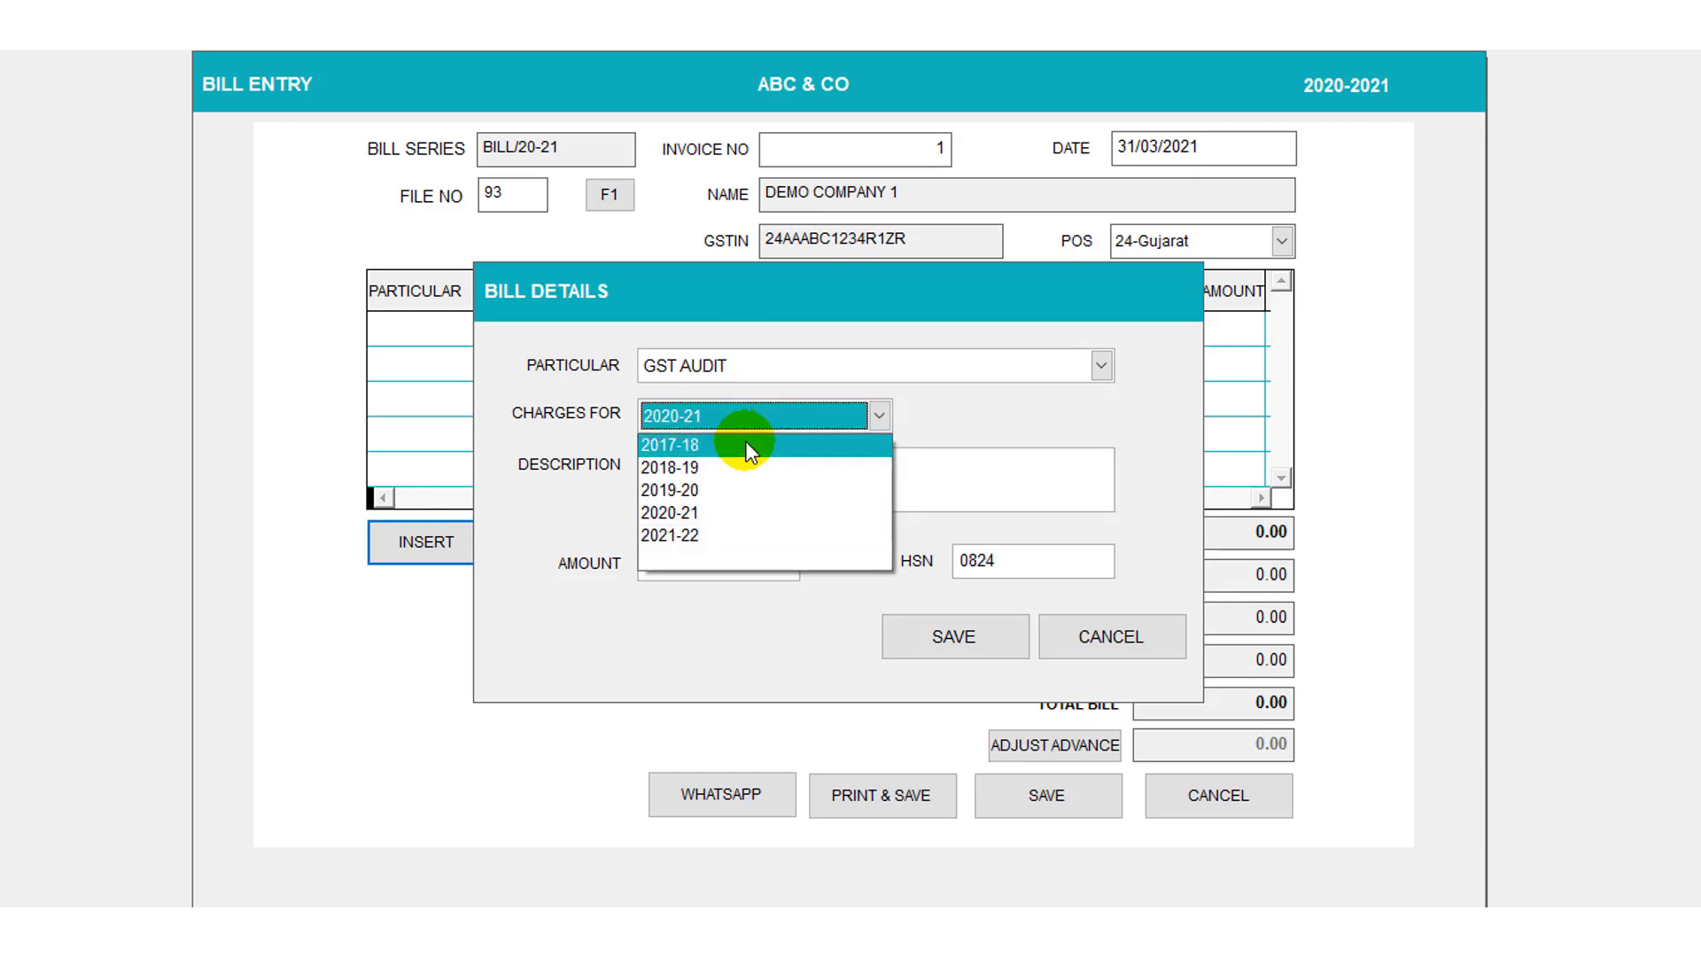
click(724, 492)
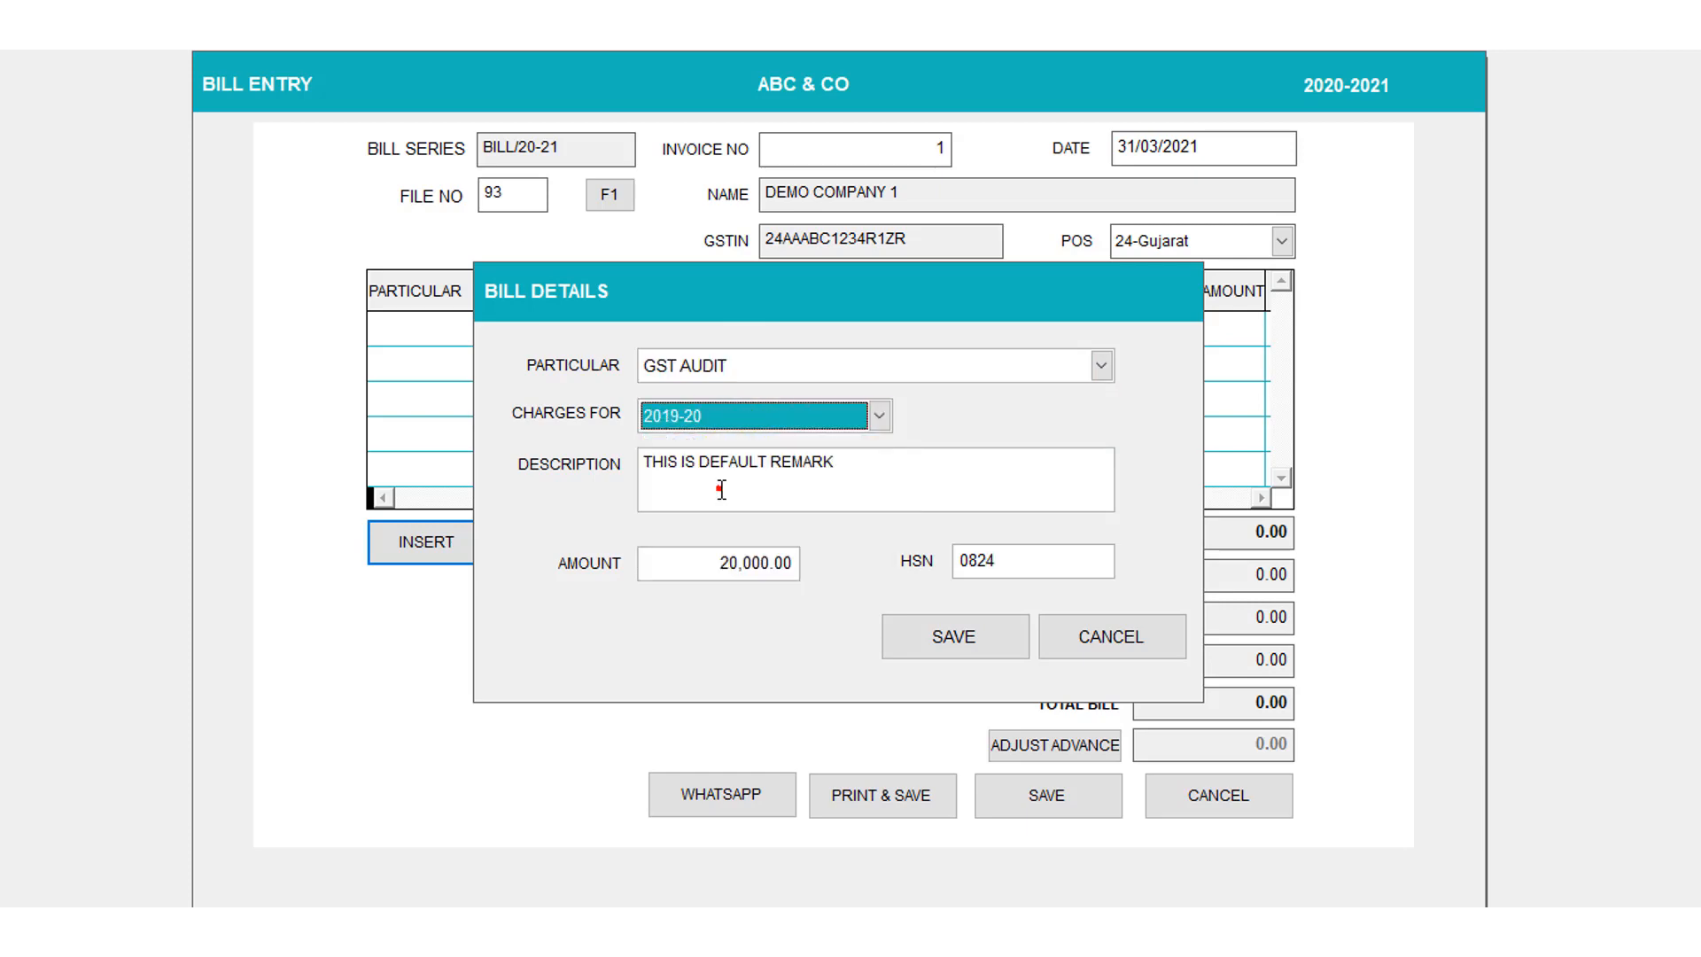
click(746, 418)
click(716, 512)
click(732, 459)
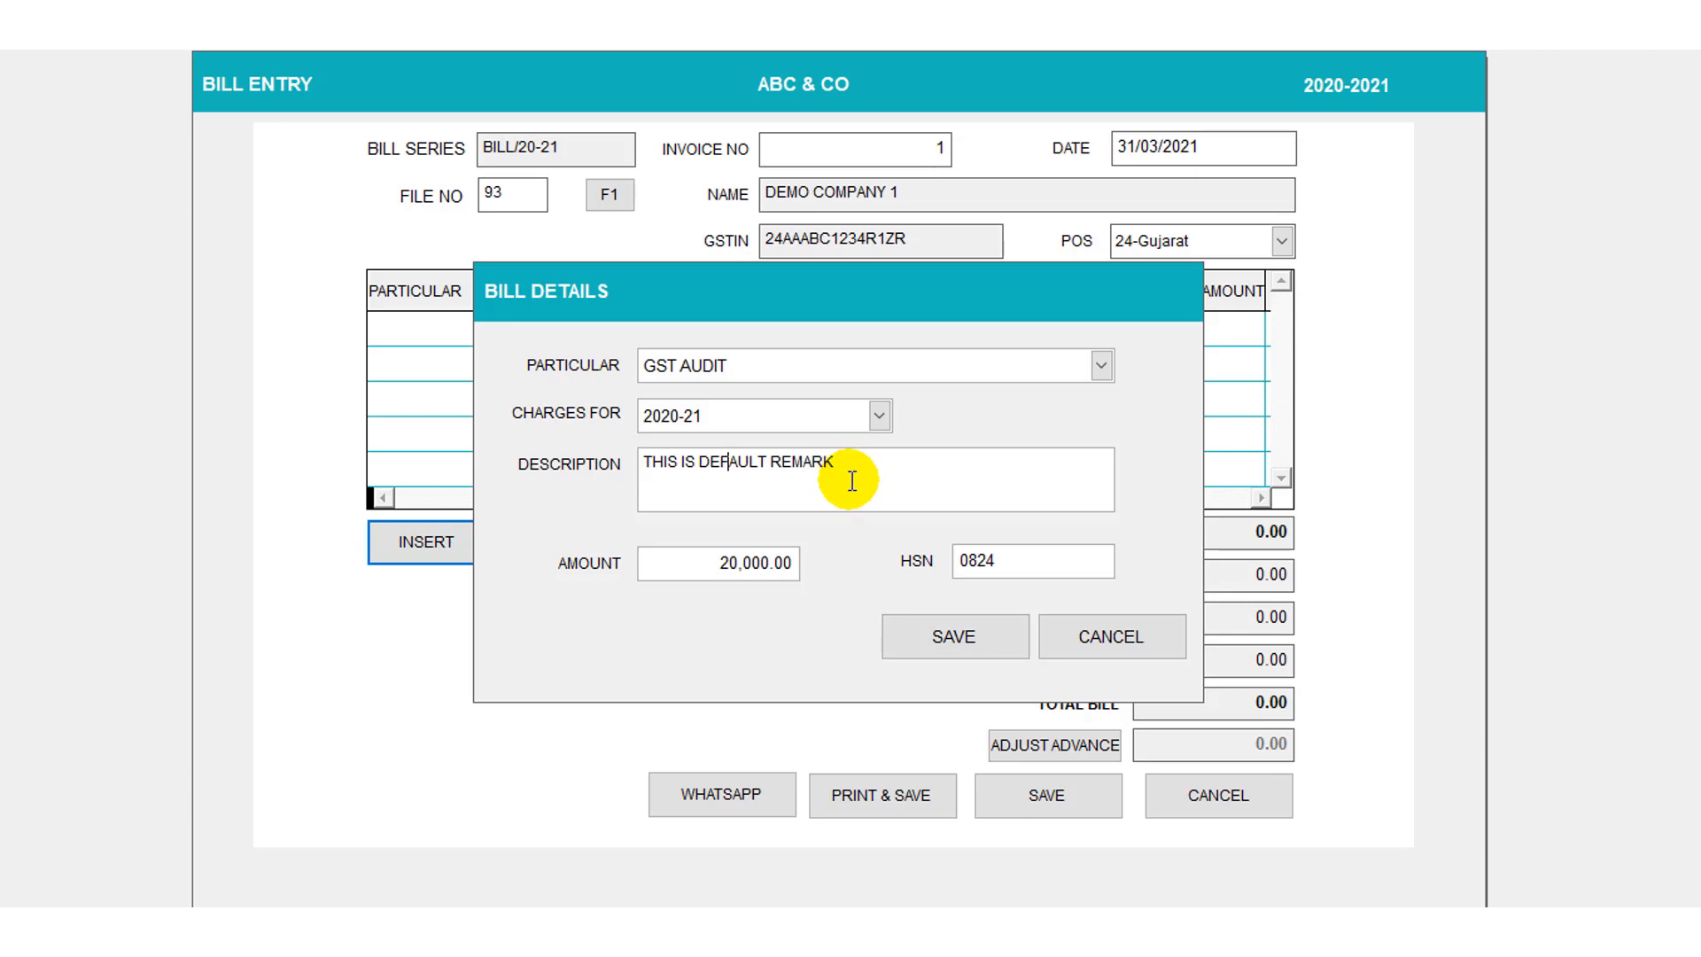
click(730, 560)
click(710, 559)
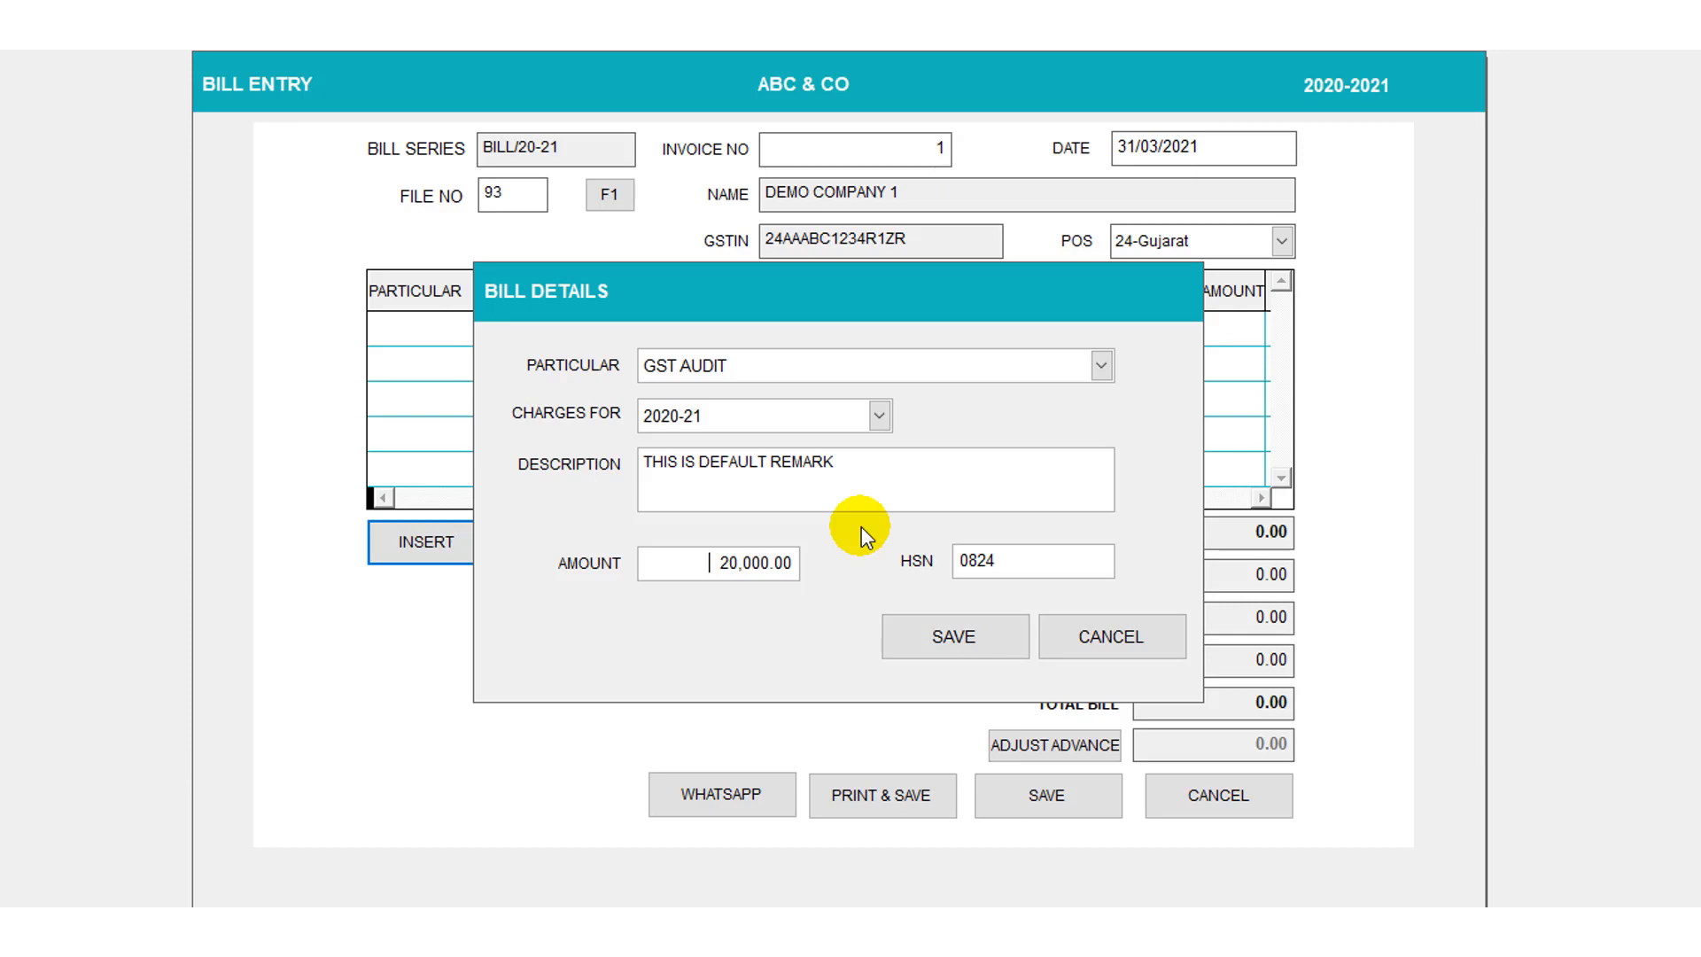
click(999, 567)
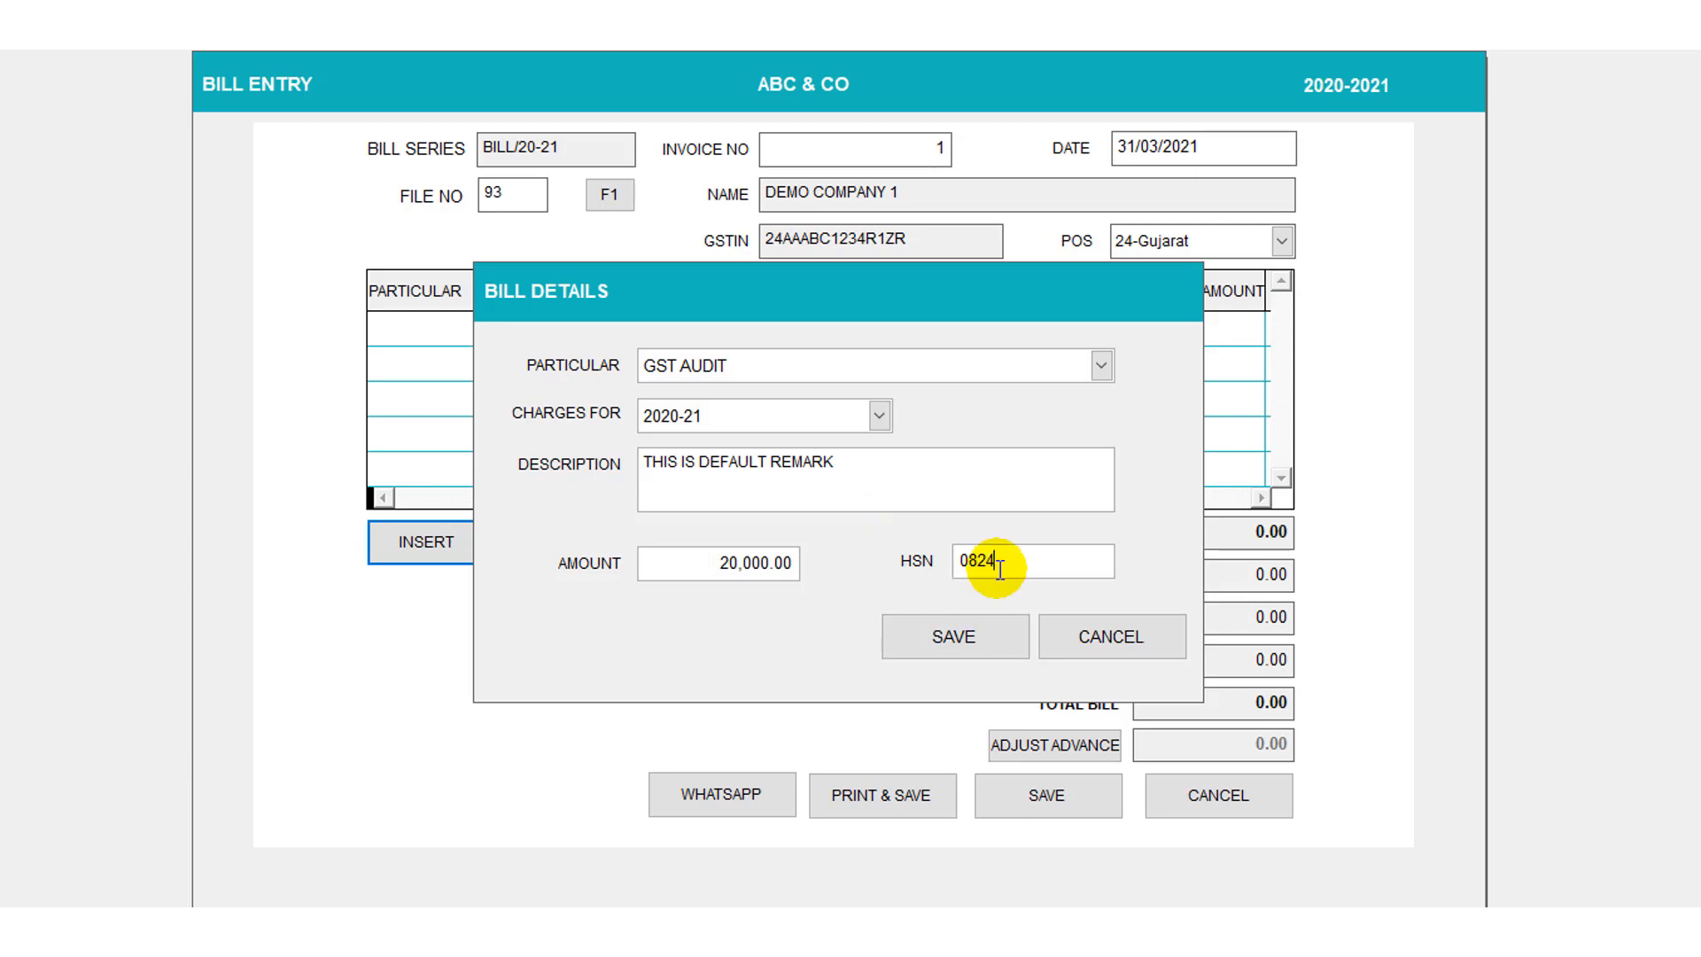
click(1007, 620)
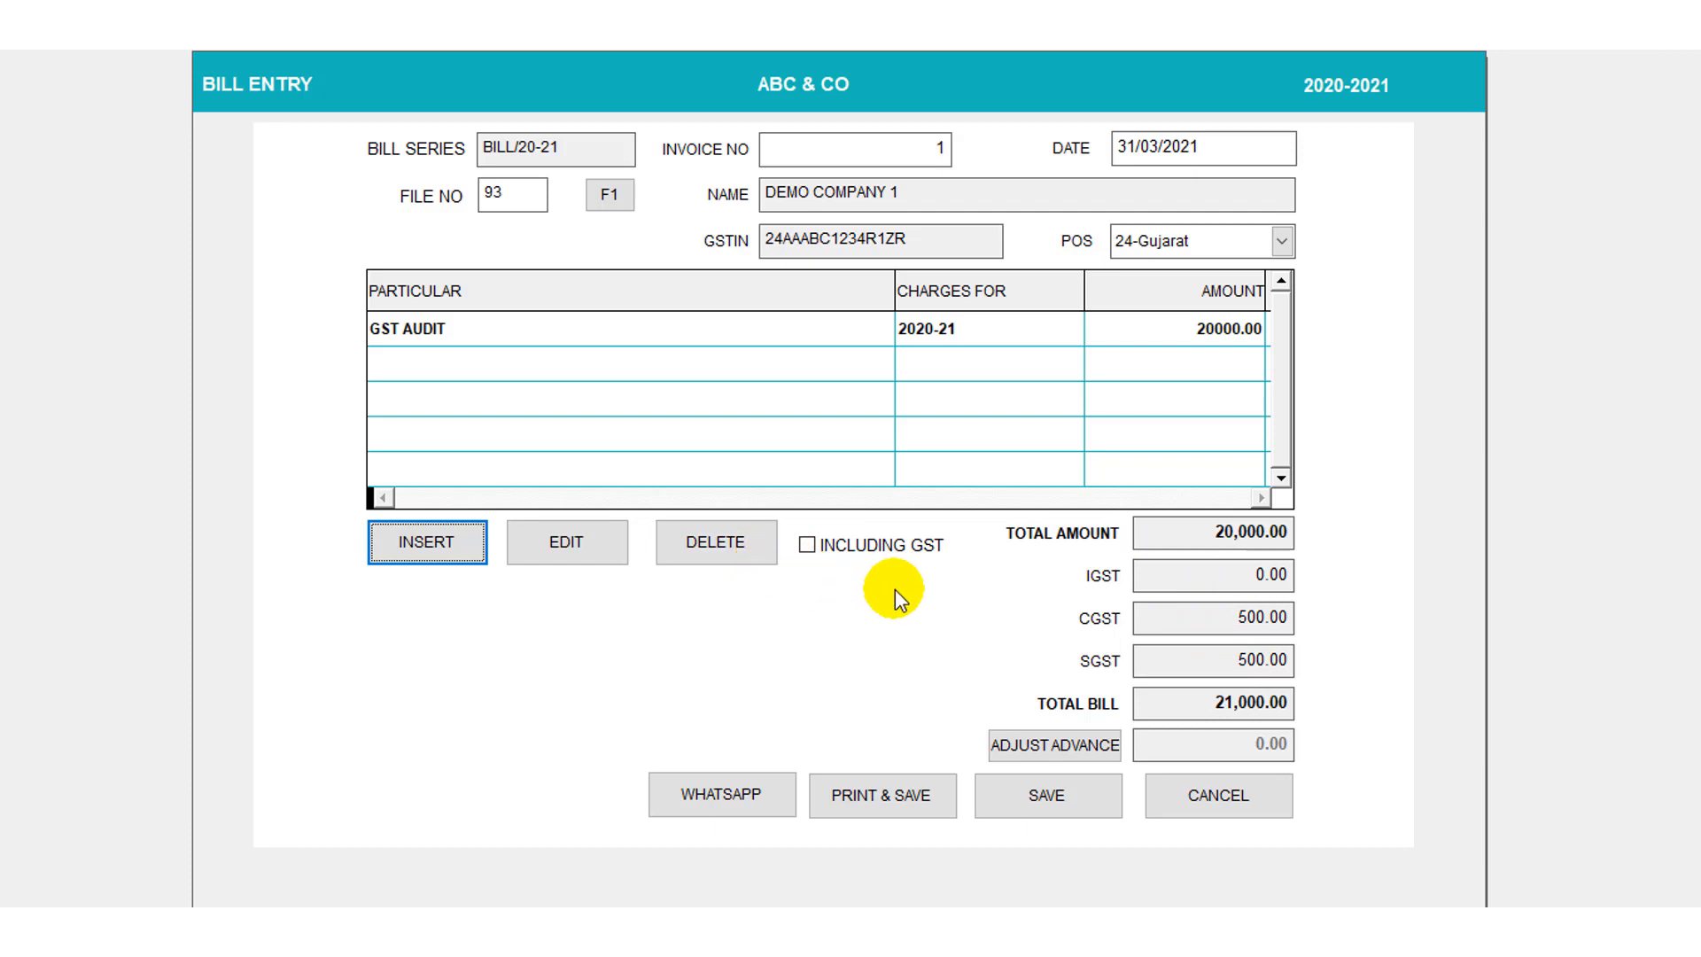
Make the bill amount inclusive of GST and check the advance details without adjusting any advance.
click(822, 549)
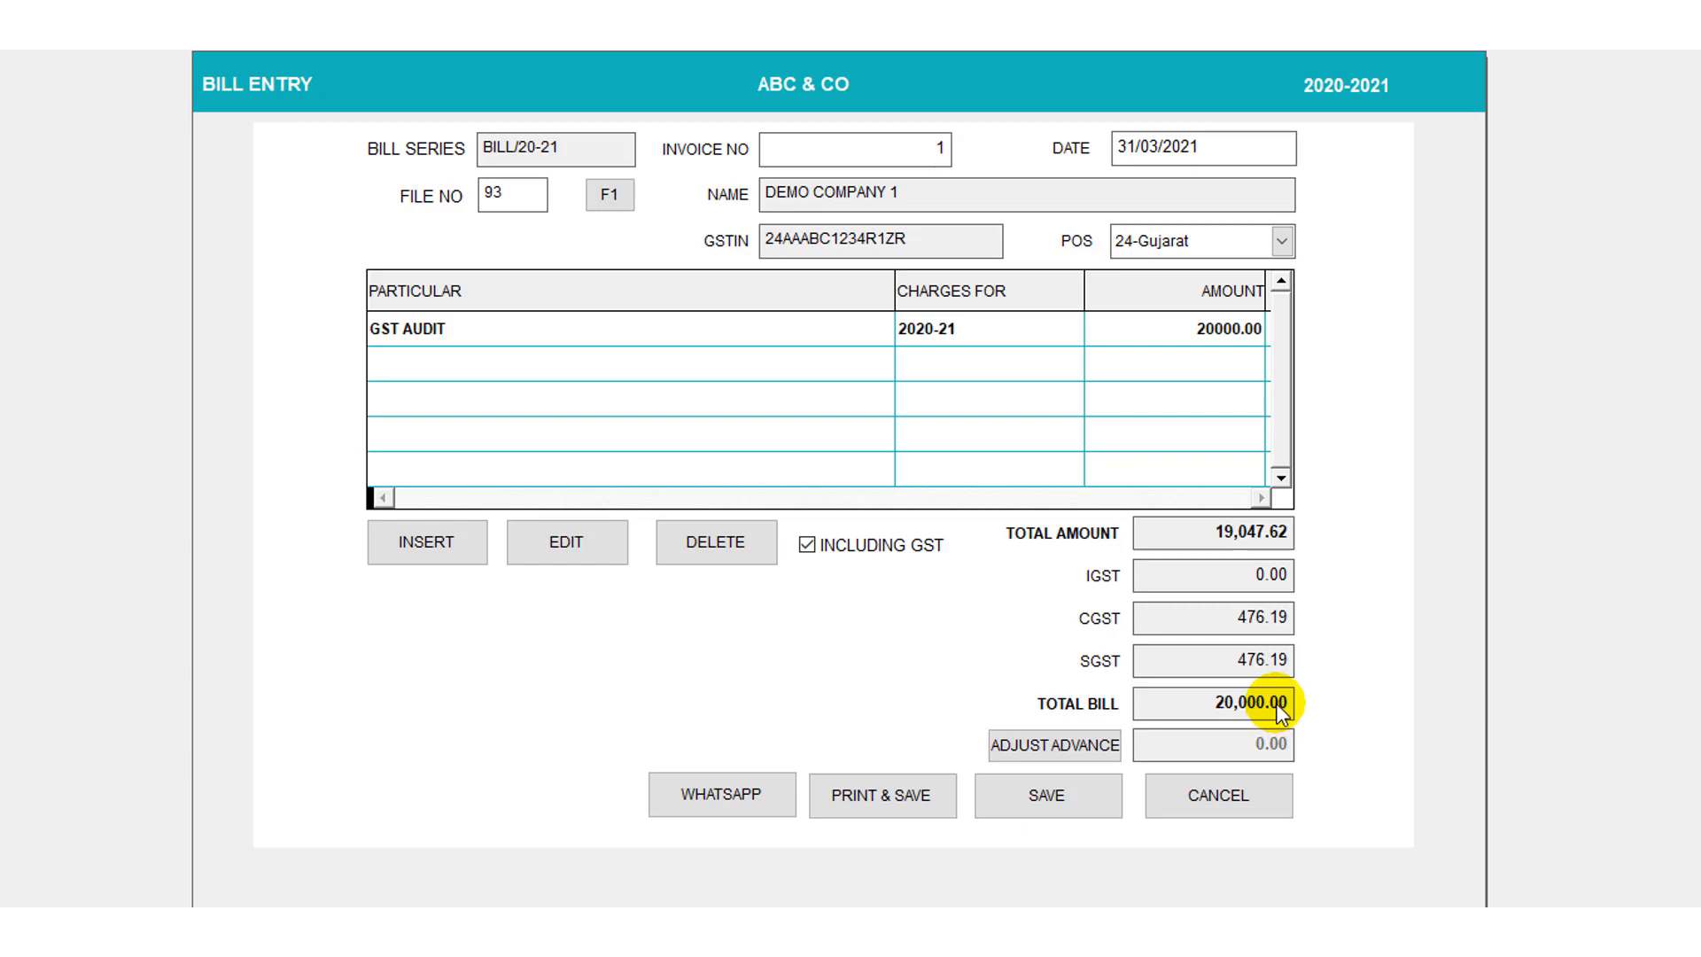
click(1074, 746)
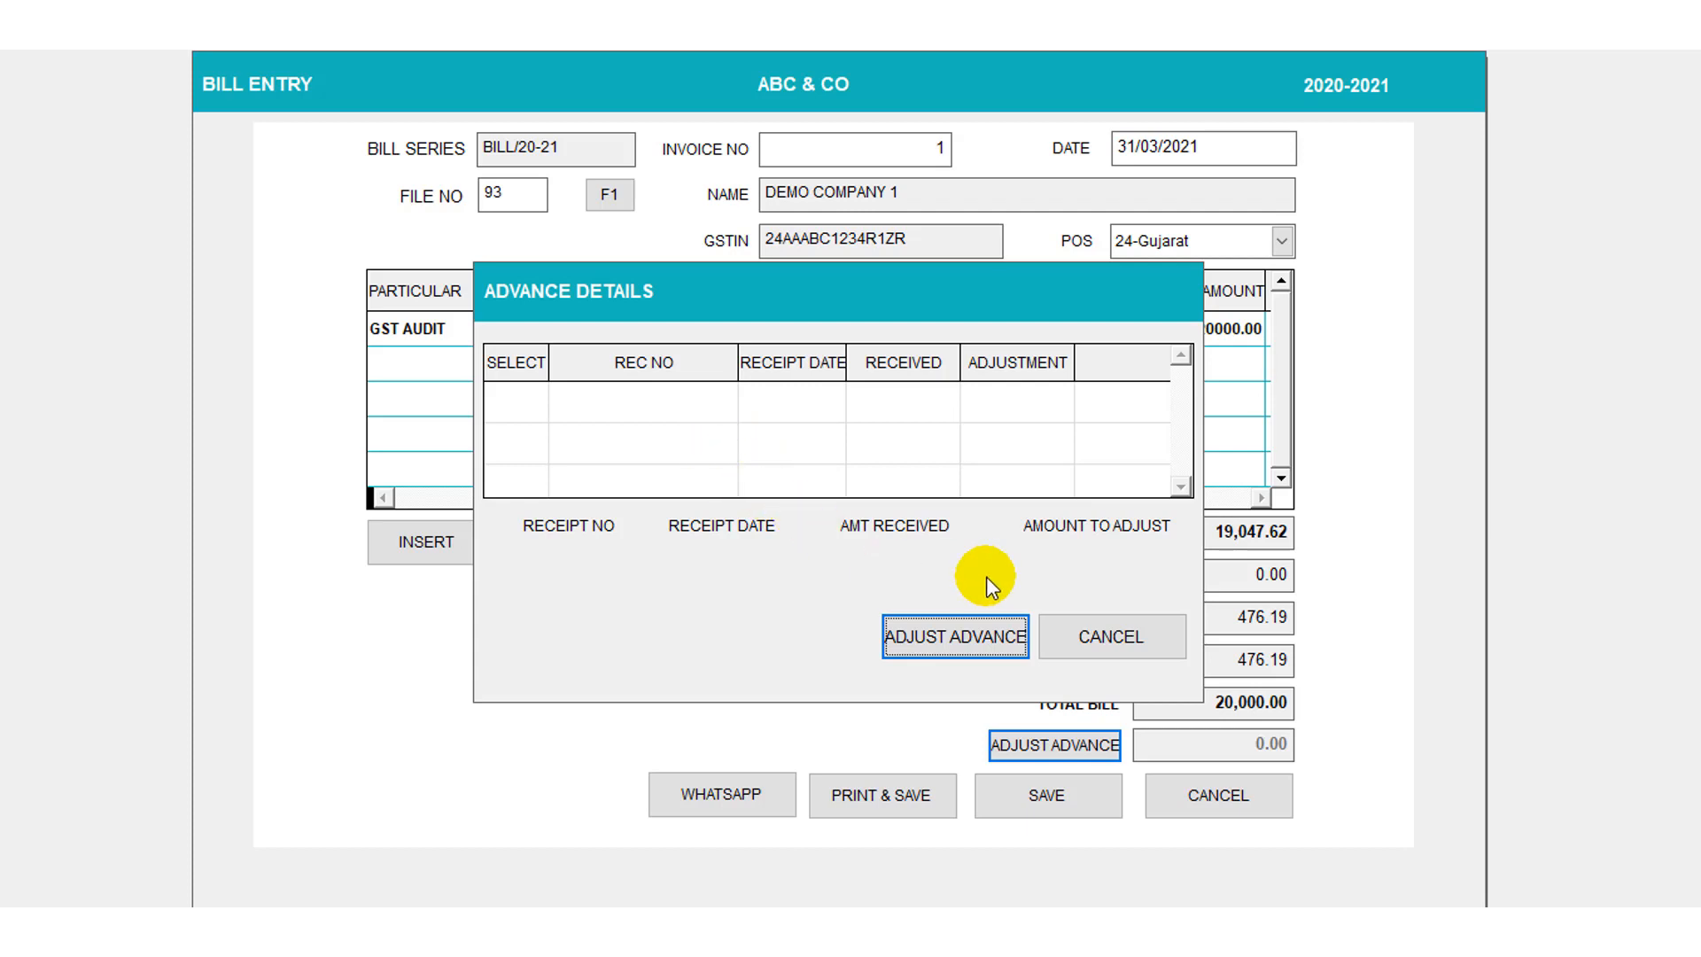
click(1094, 657)
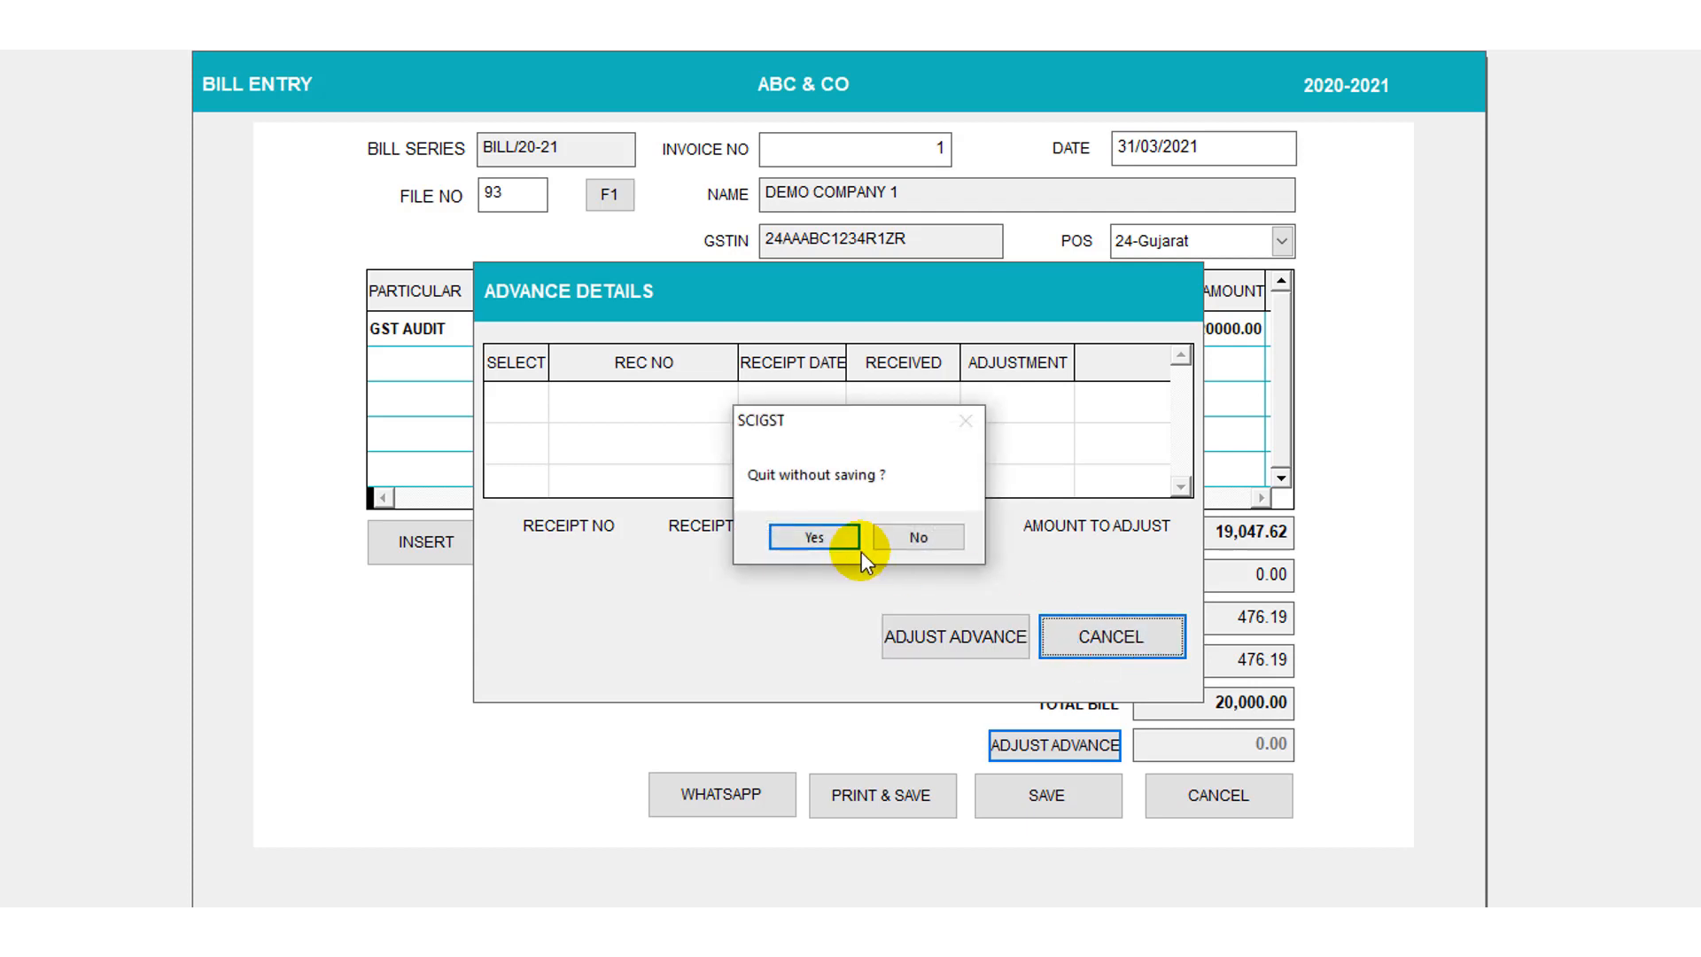
click(834, 533)
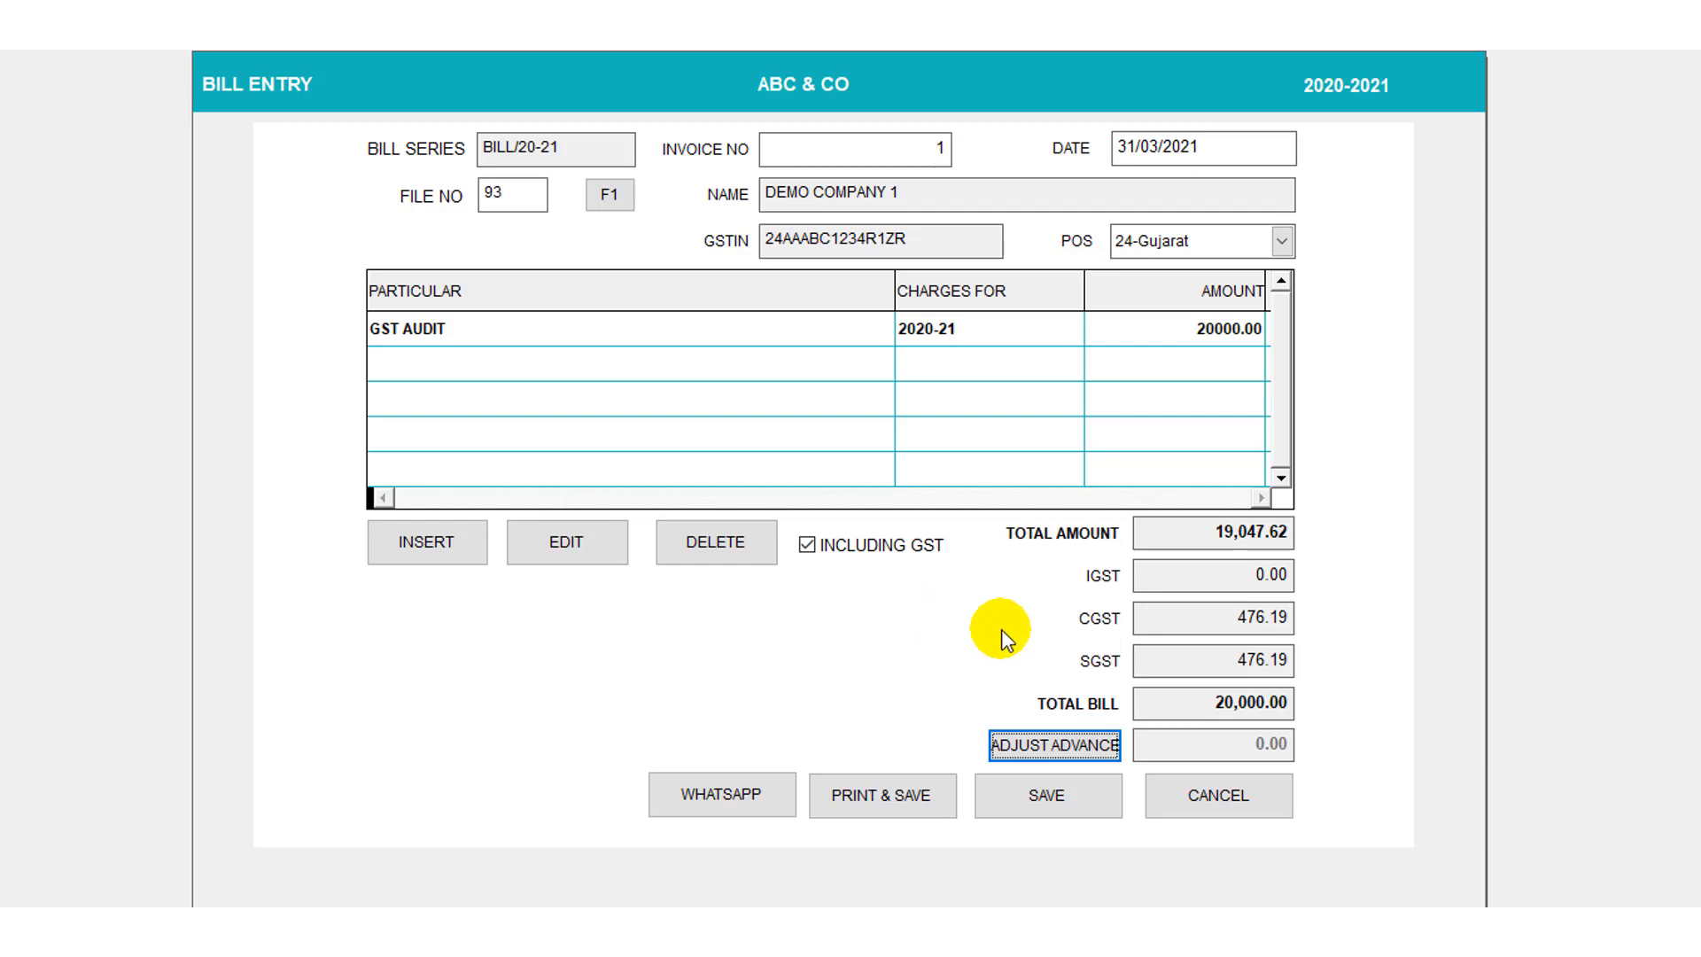
Print and save the bill, review the full tax invoice preview, and return to the billing menu.
click(902, 794)
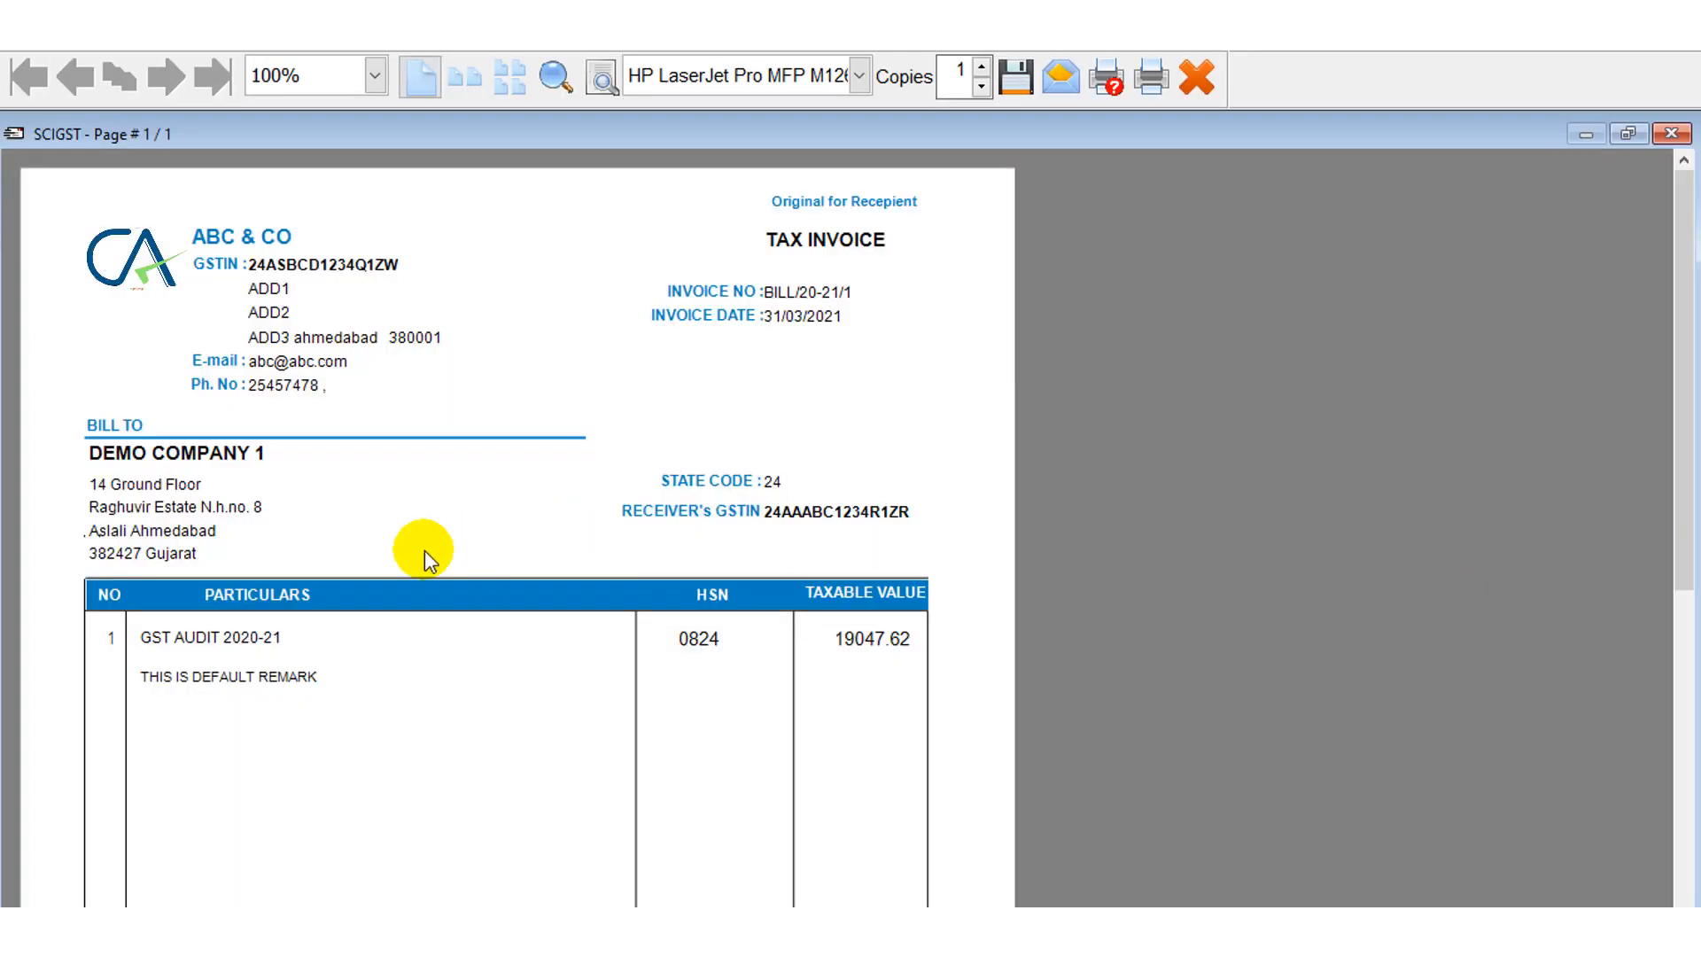
click(1685, 791)
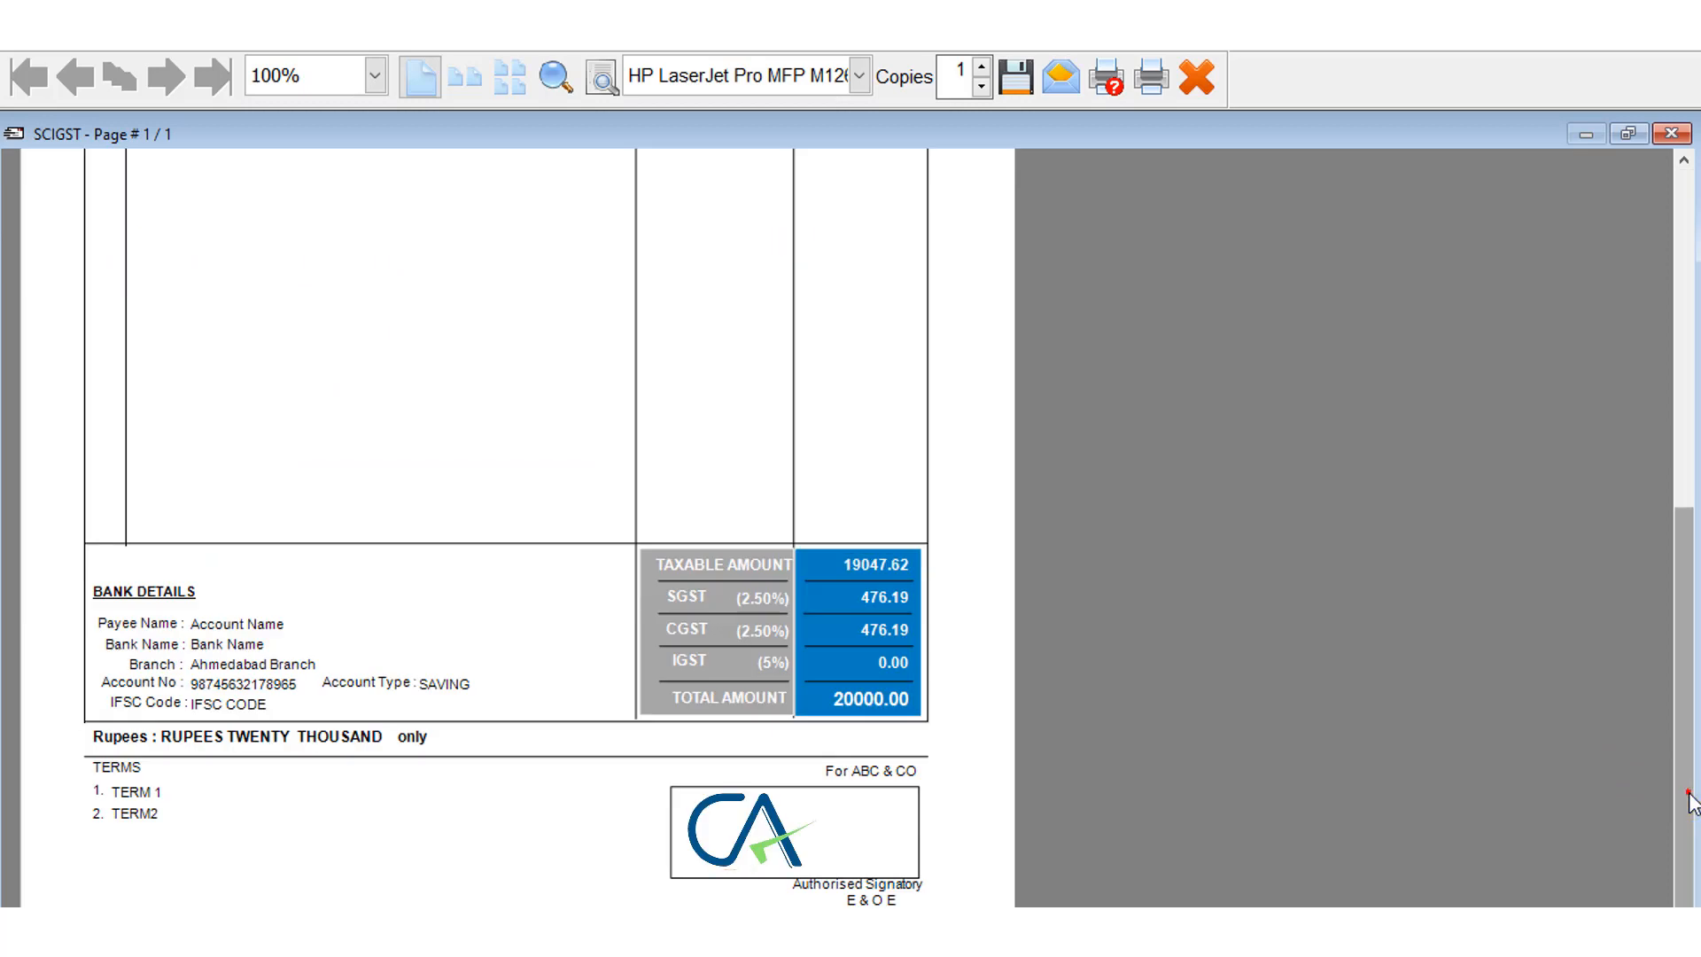
click(1685, 368)
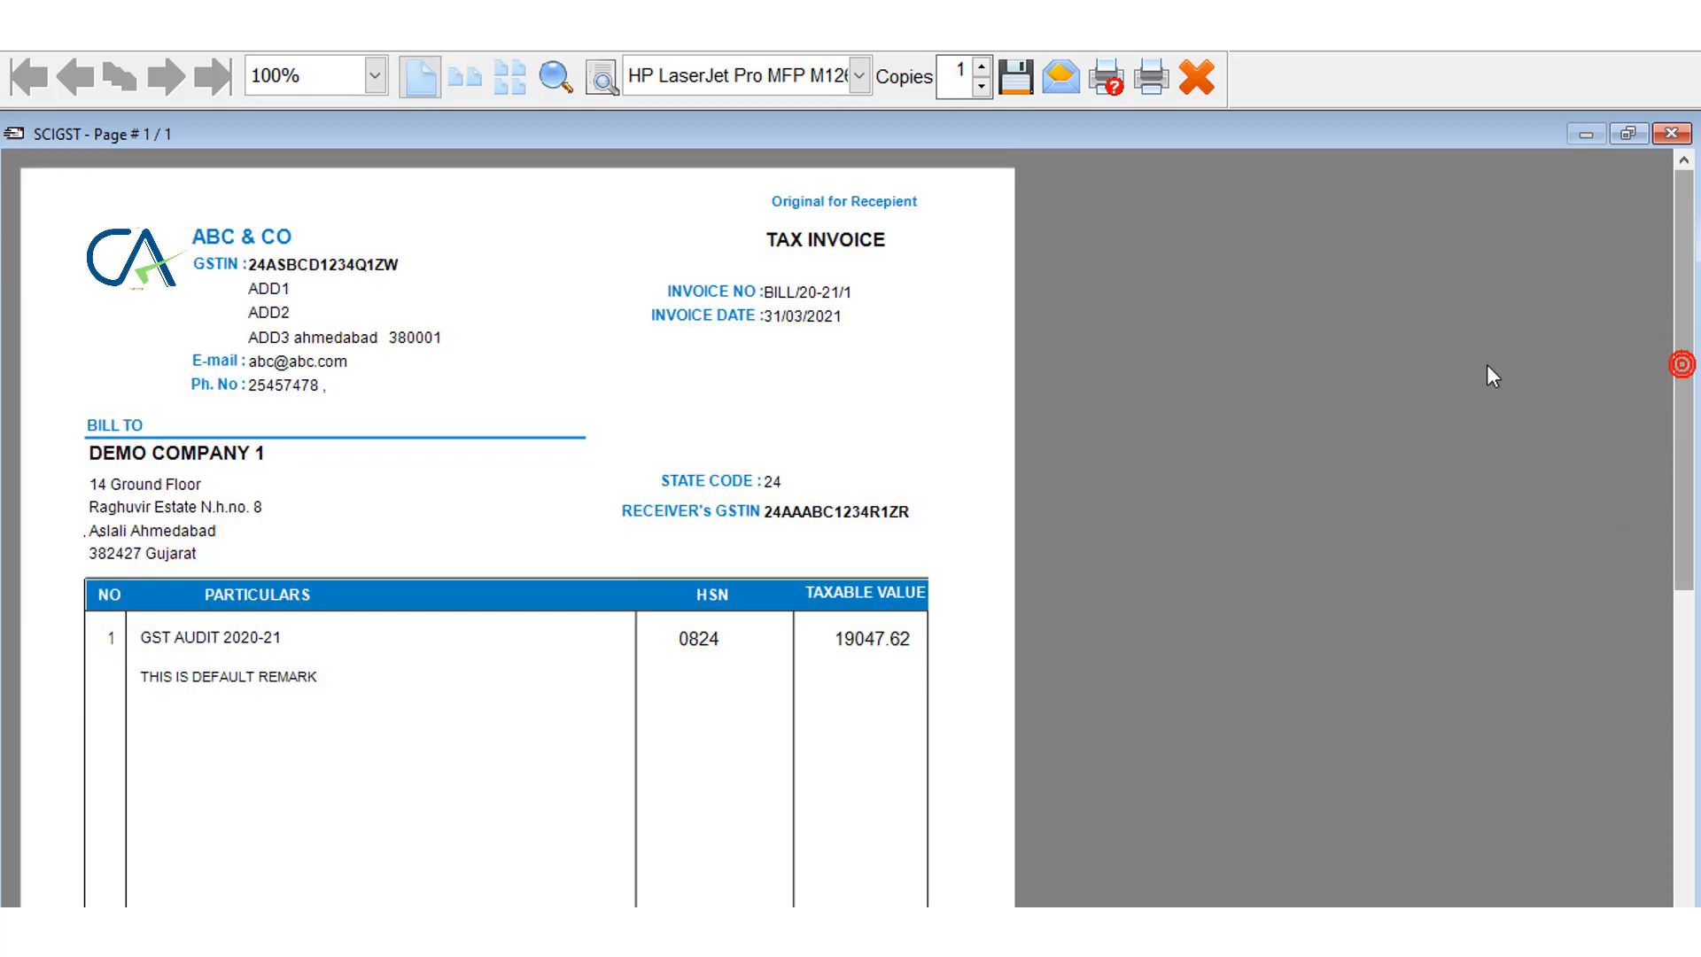
click(1683, 700)
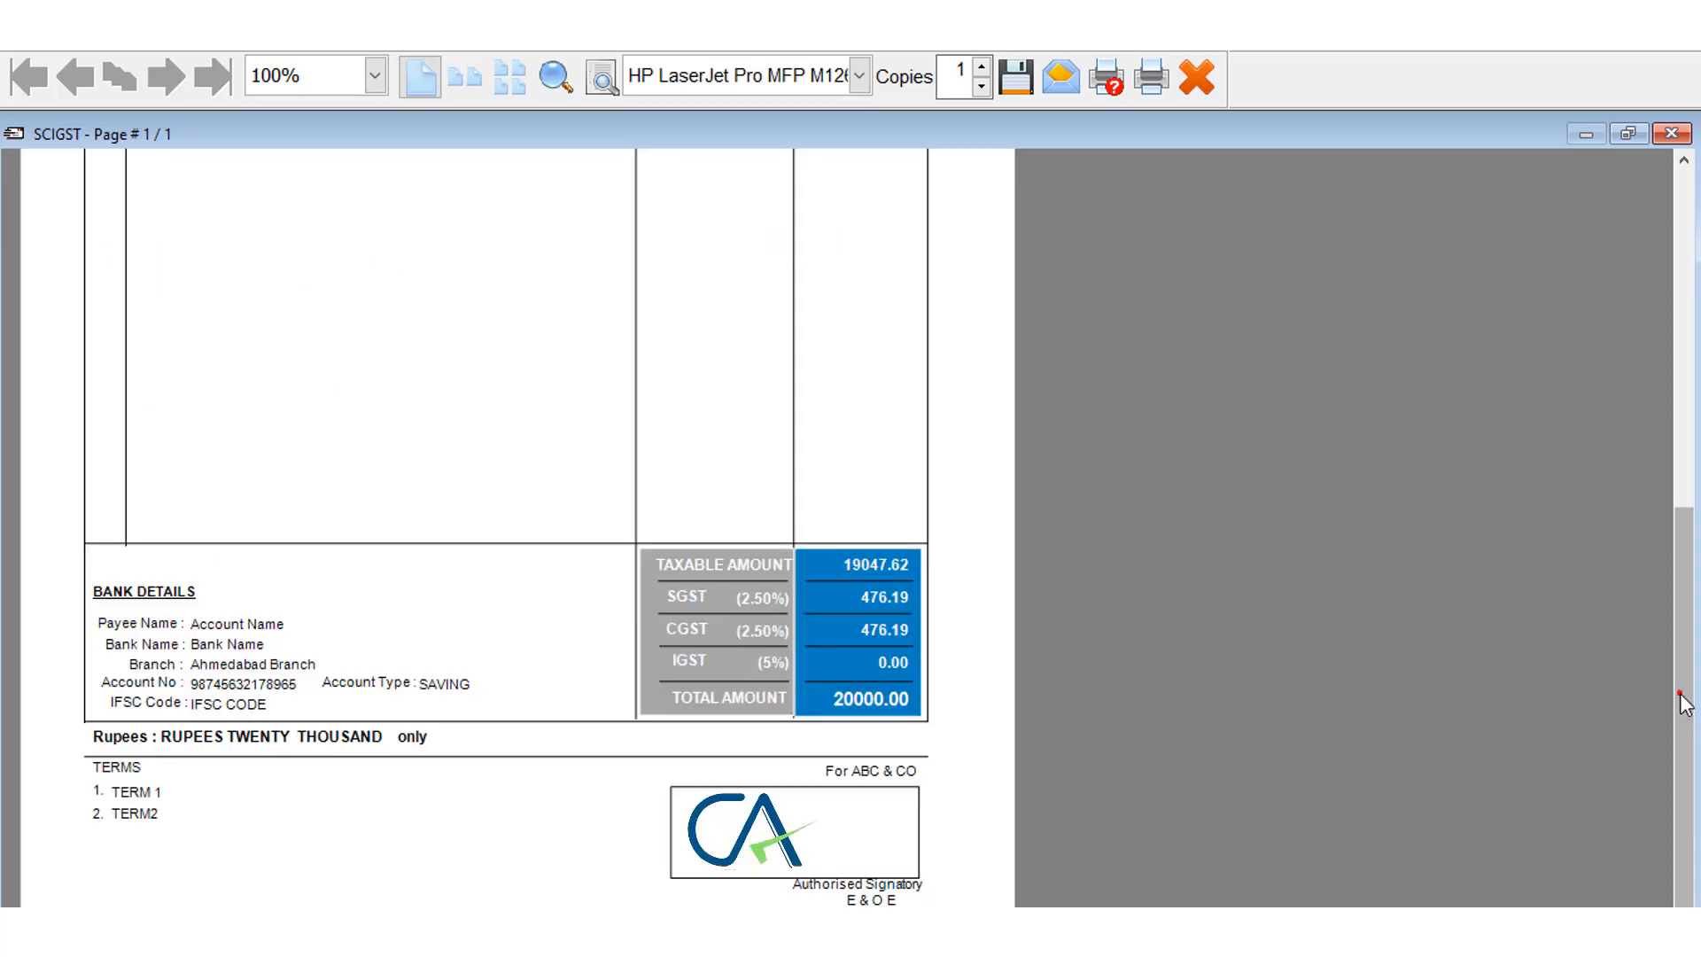
click(1200, 76)
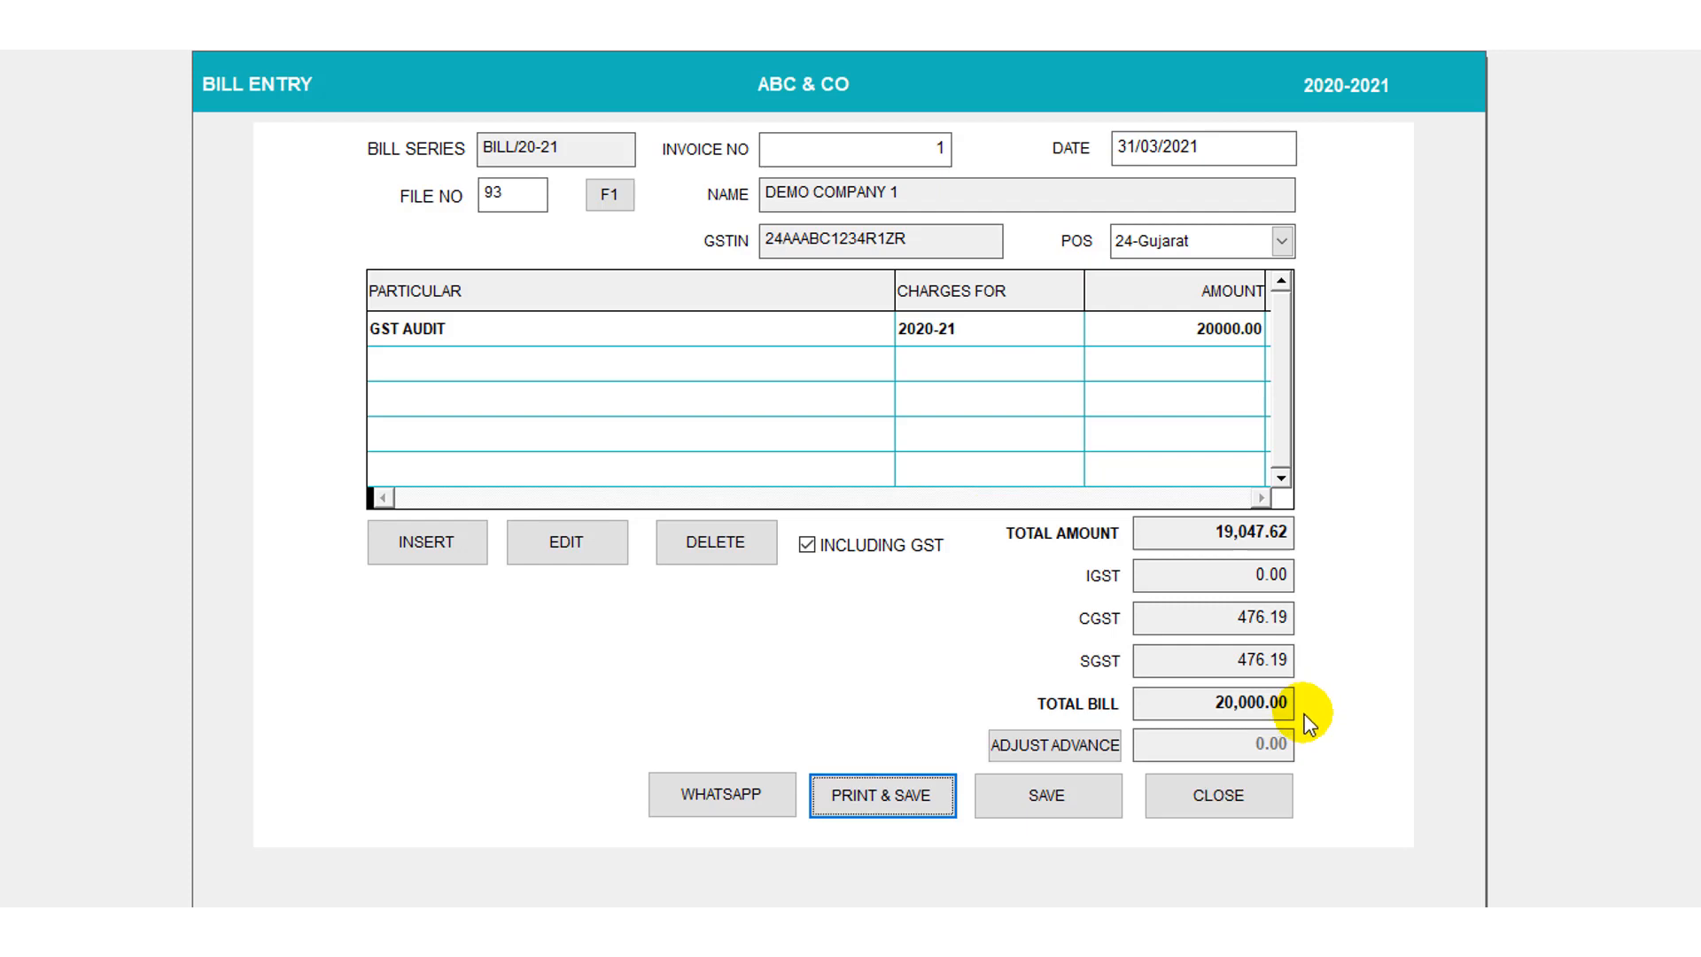
click(1098, 798)
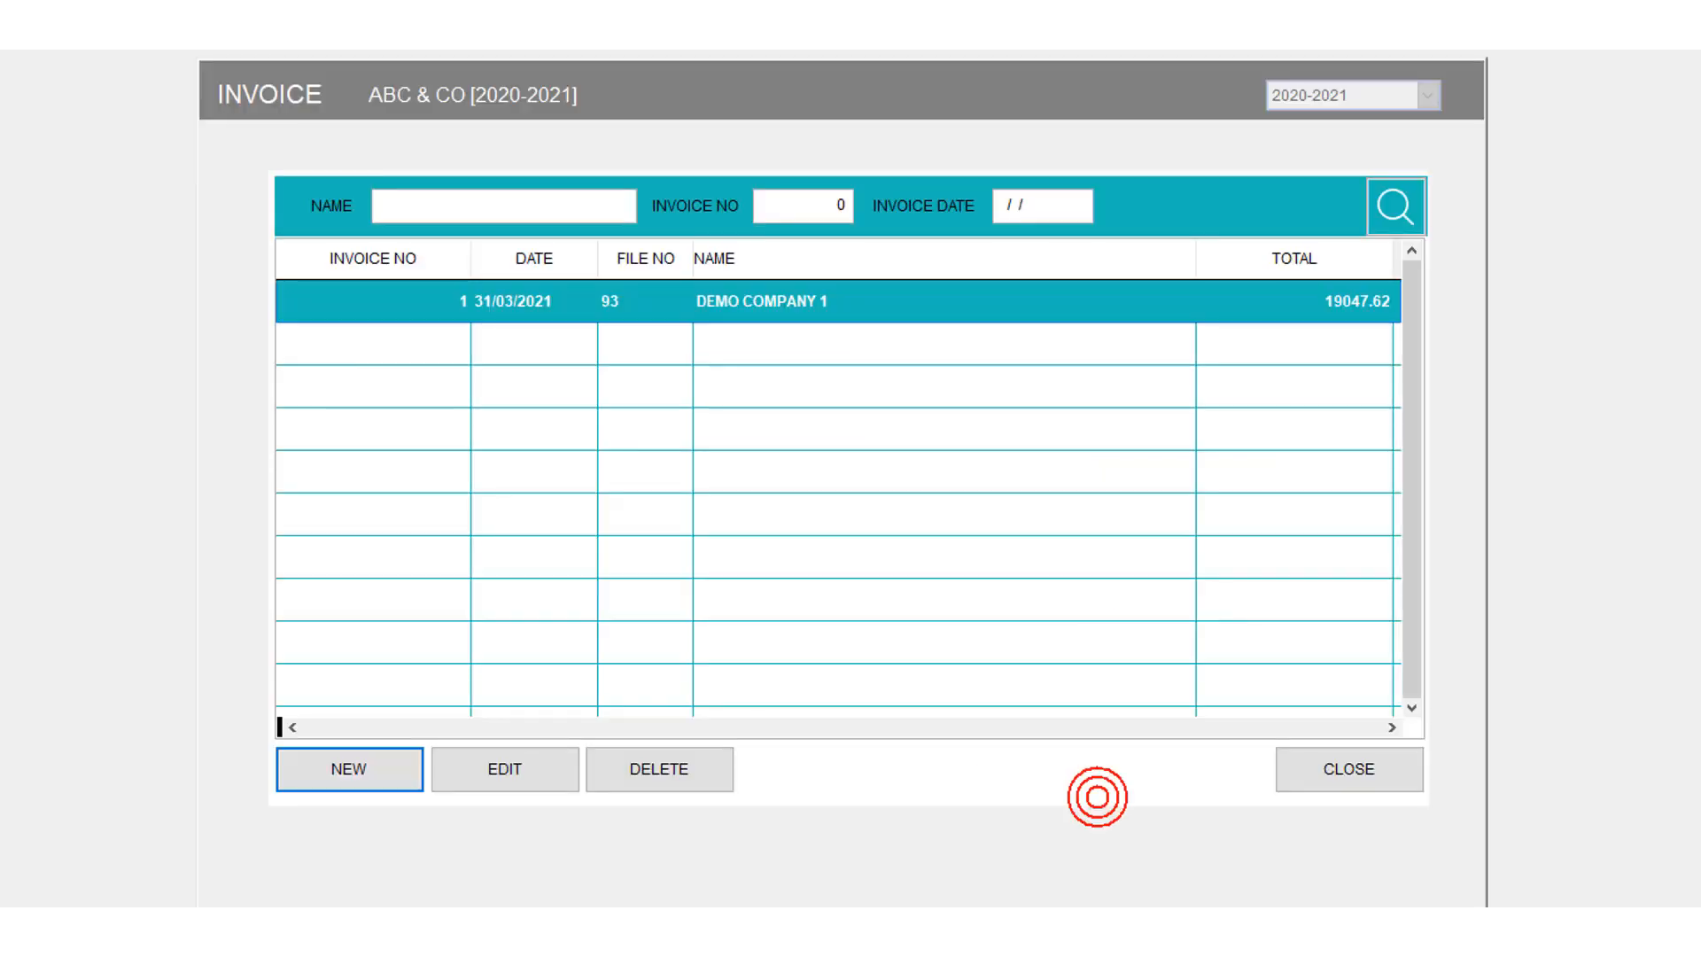
click(1287, 785)
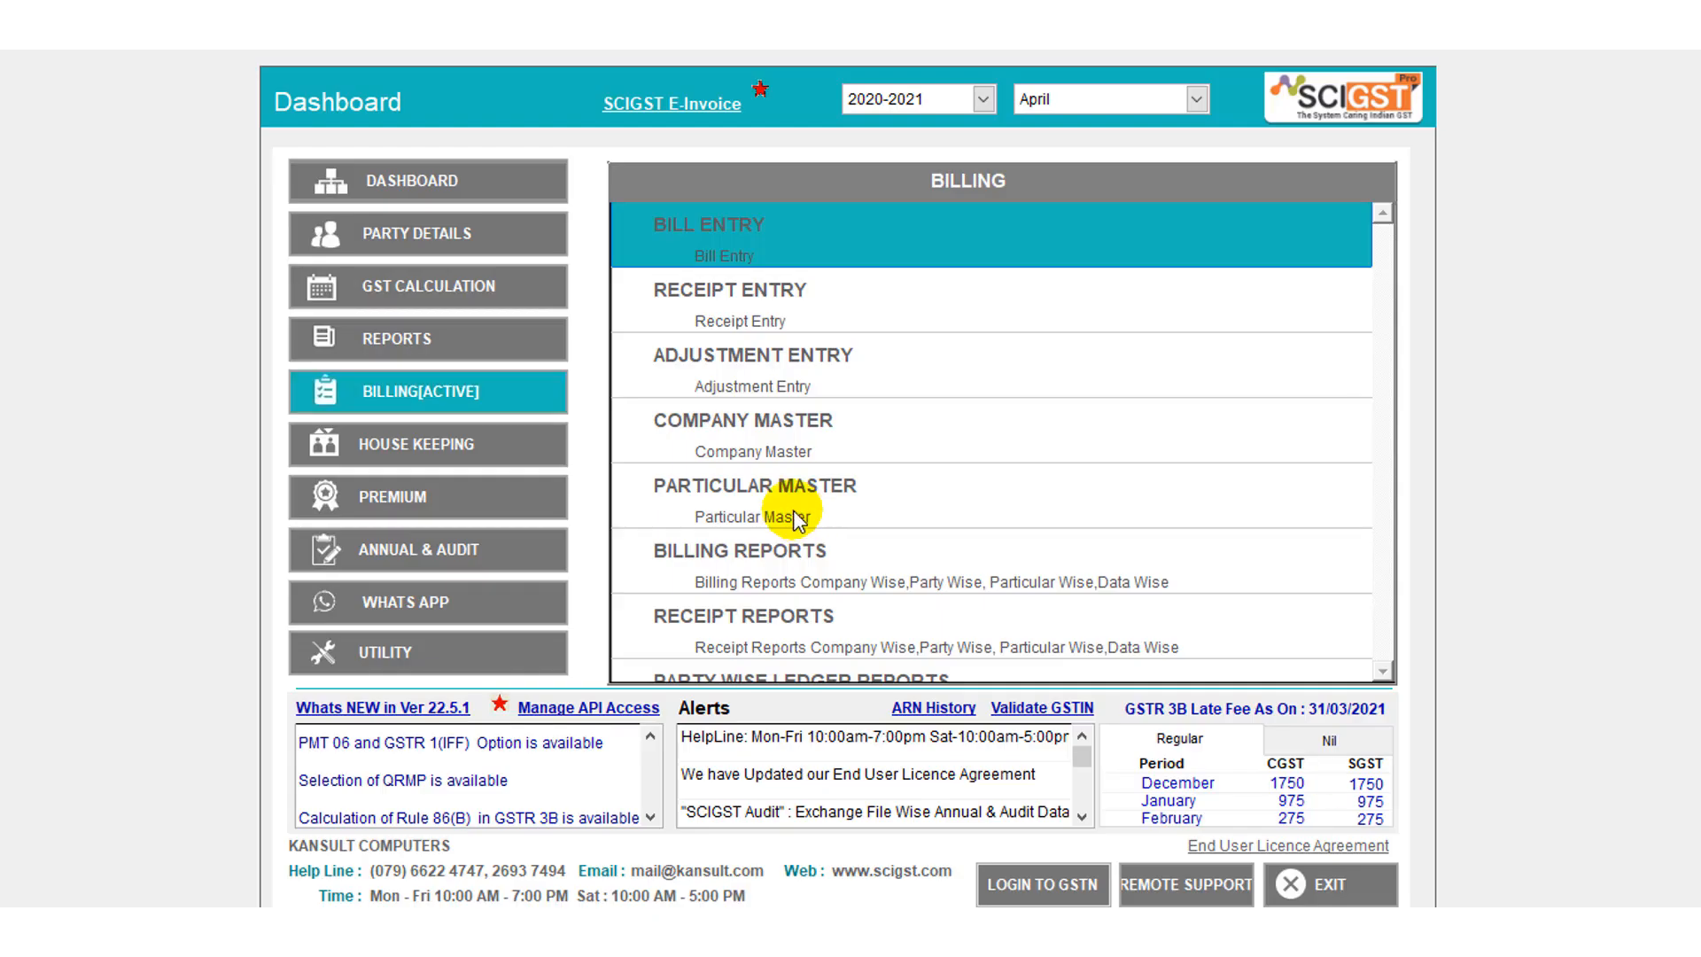
Open Receipt Entry for ABC & CO, start a new receipt and choose DEMO COMPANY 1 as the party.
click(717, 300)
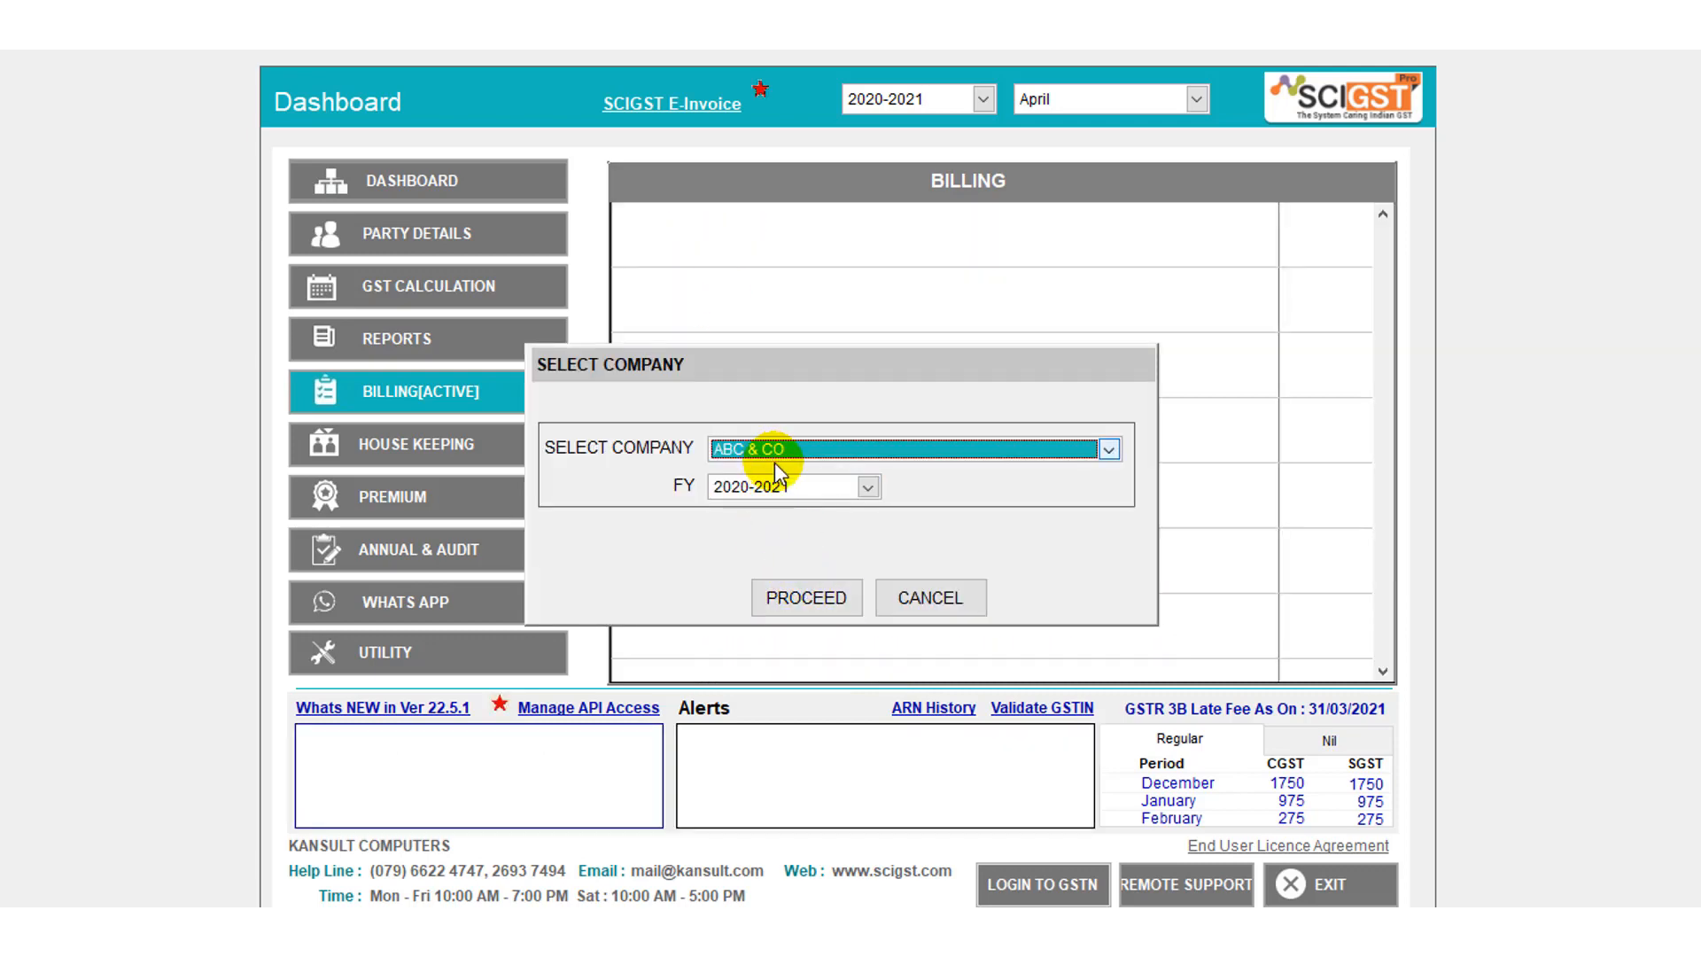
click(806, 597)
click(337, 769)
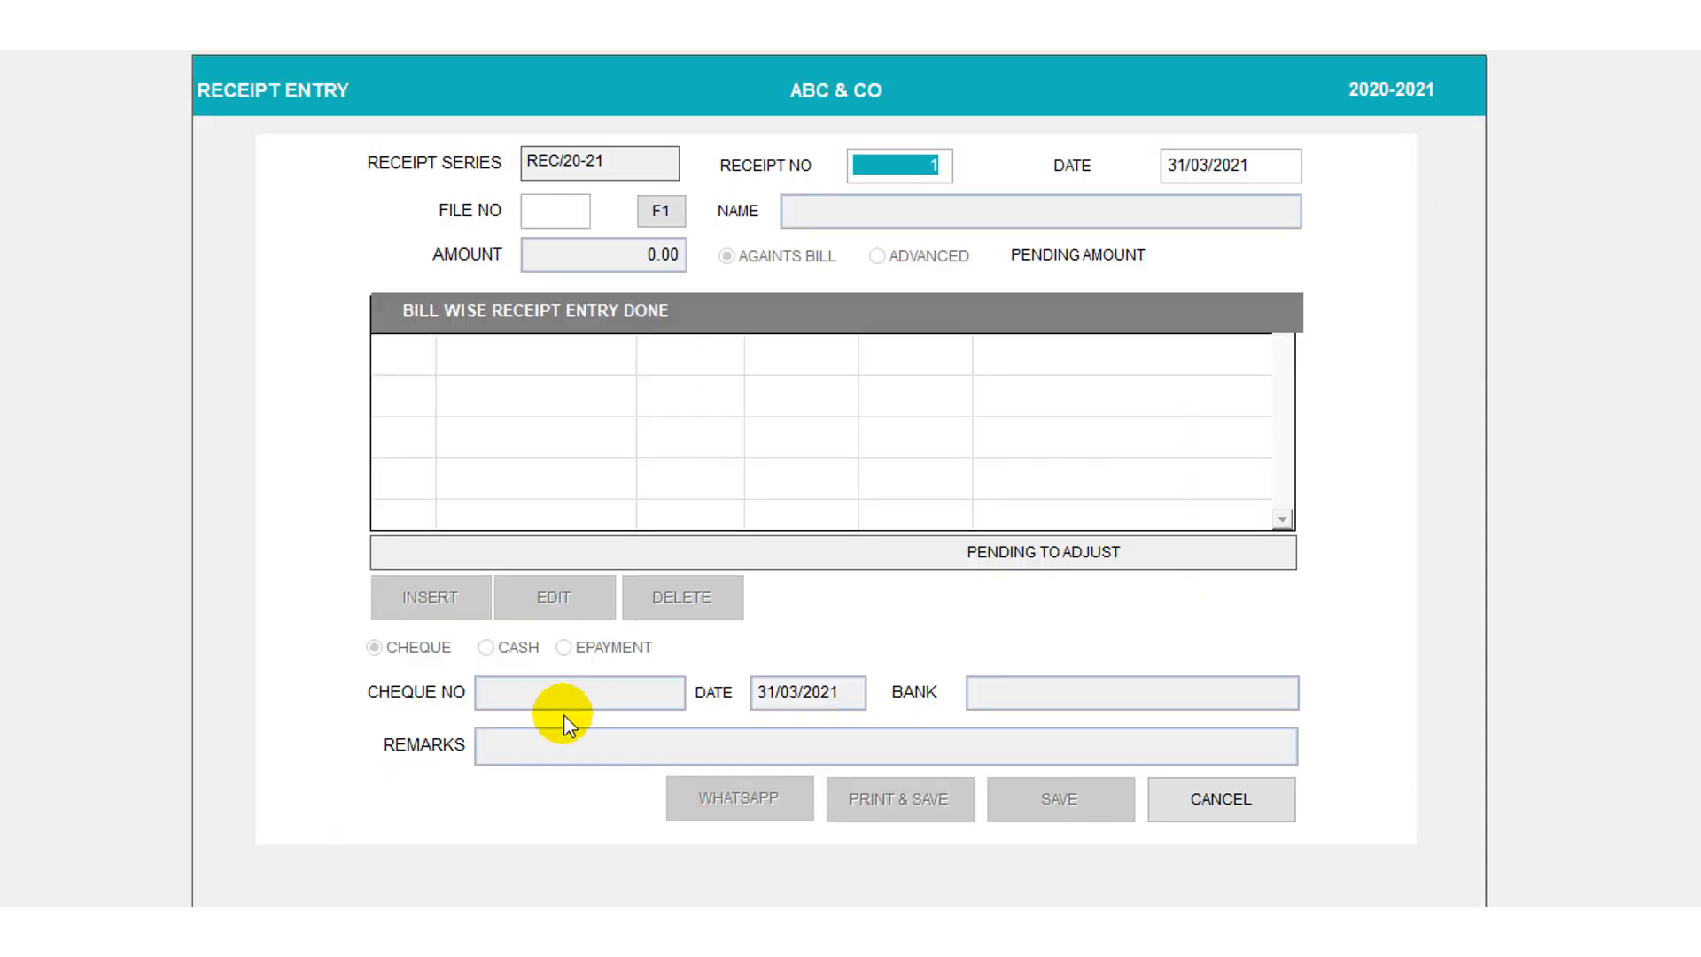
key(Return)
key(Return)
click(661, 210)
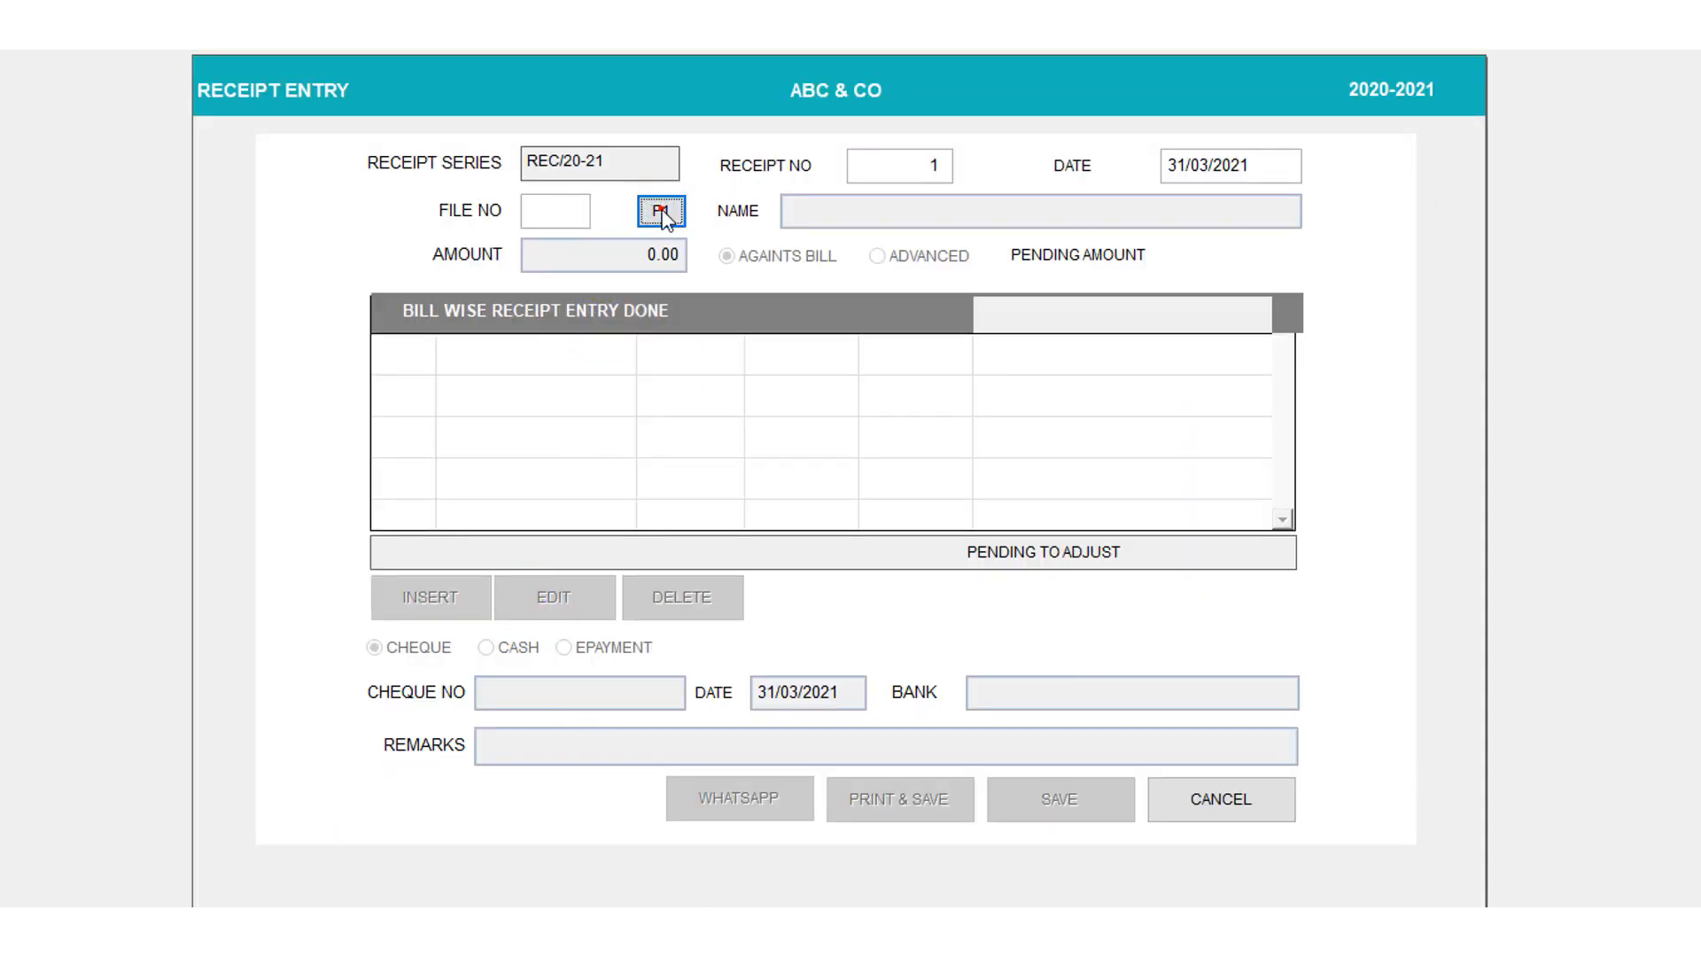
click(656, 337)
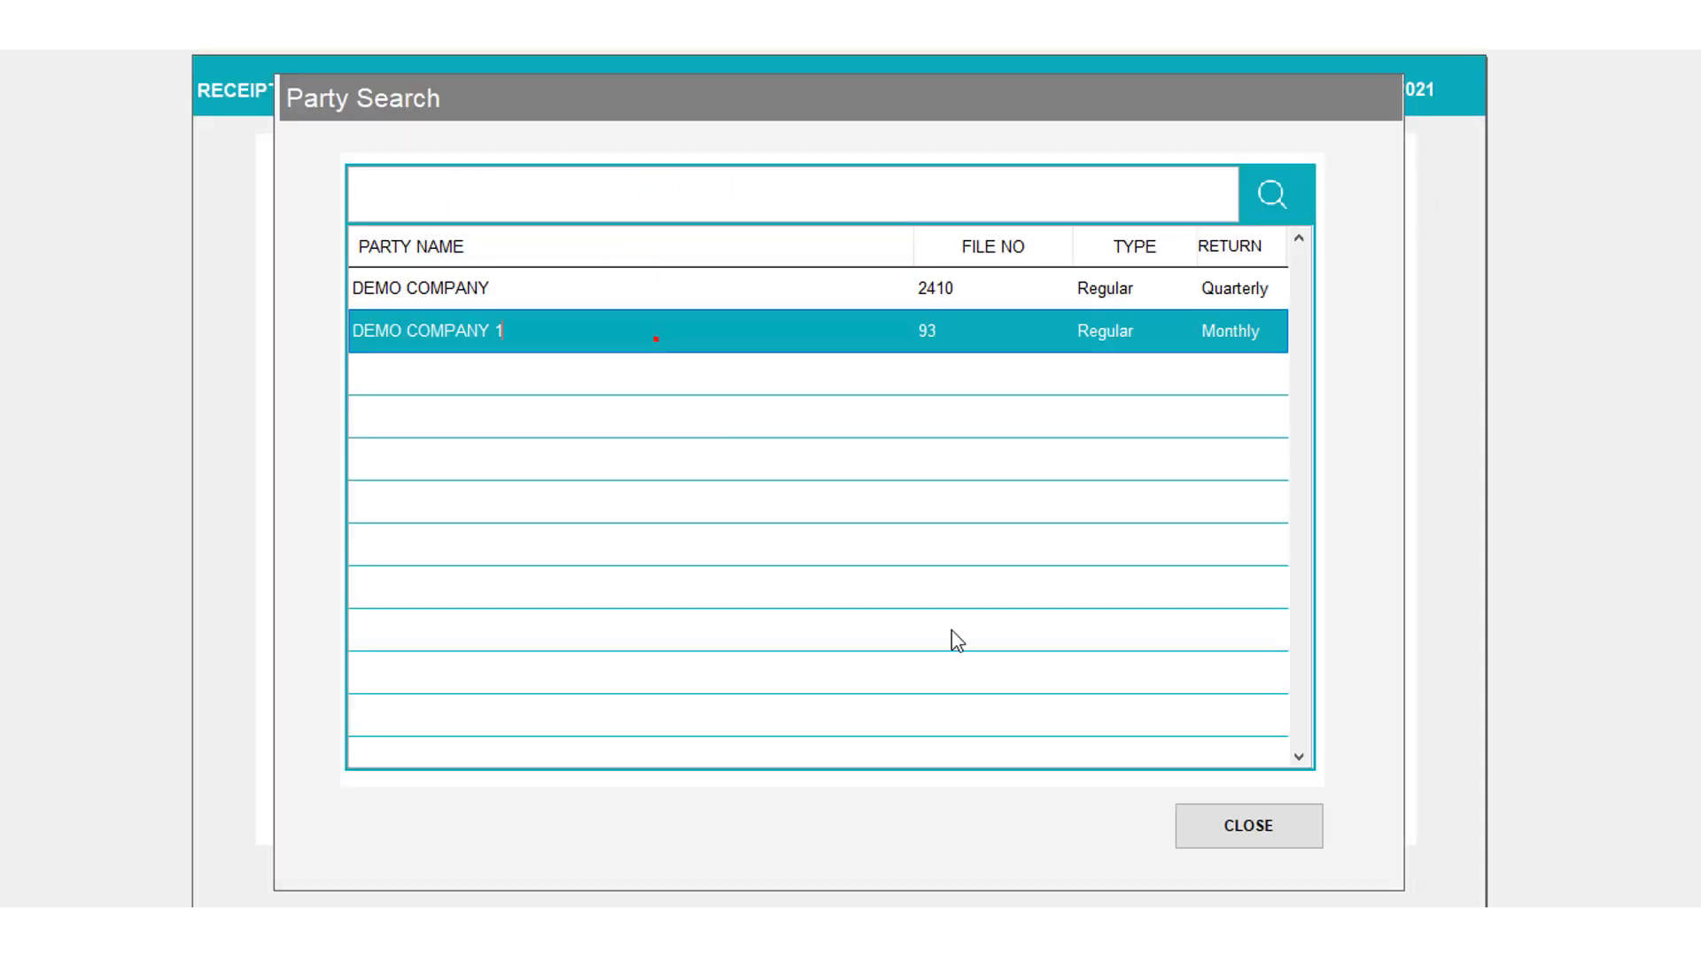
click(1214, 821)
Set the receipt amount to 20000 and allocate the full amount against bill no 1 dated 31/03/2021.
click(626, 254)
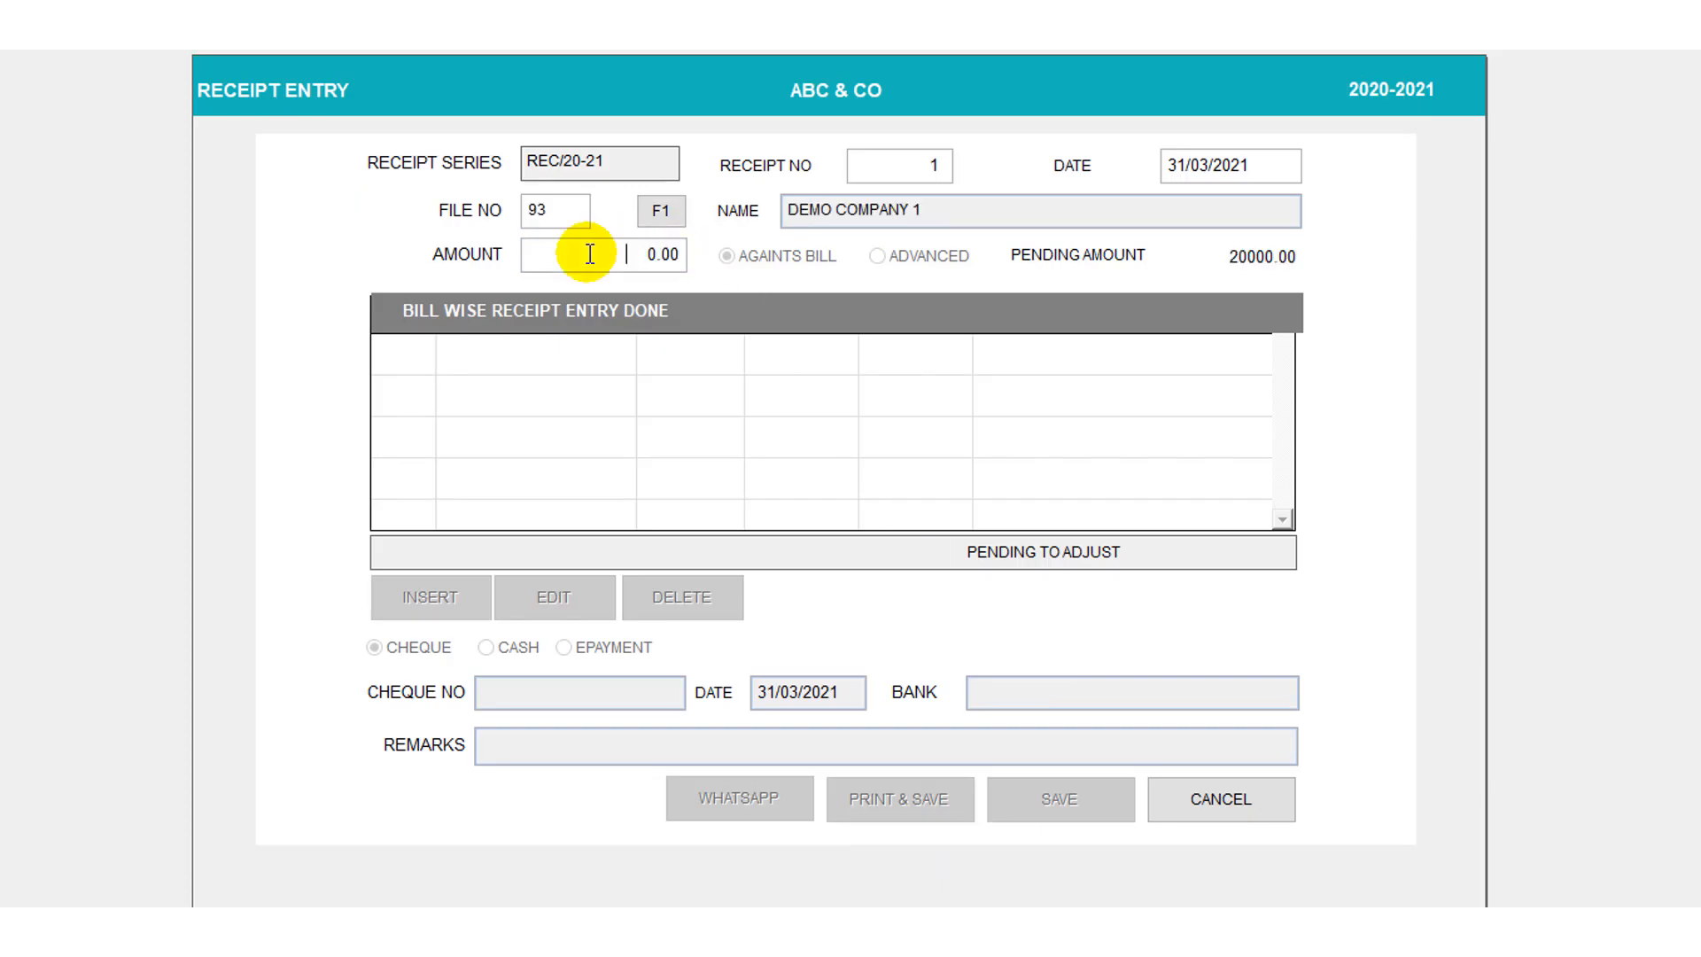
text(20000)
key(Return)
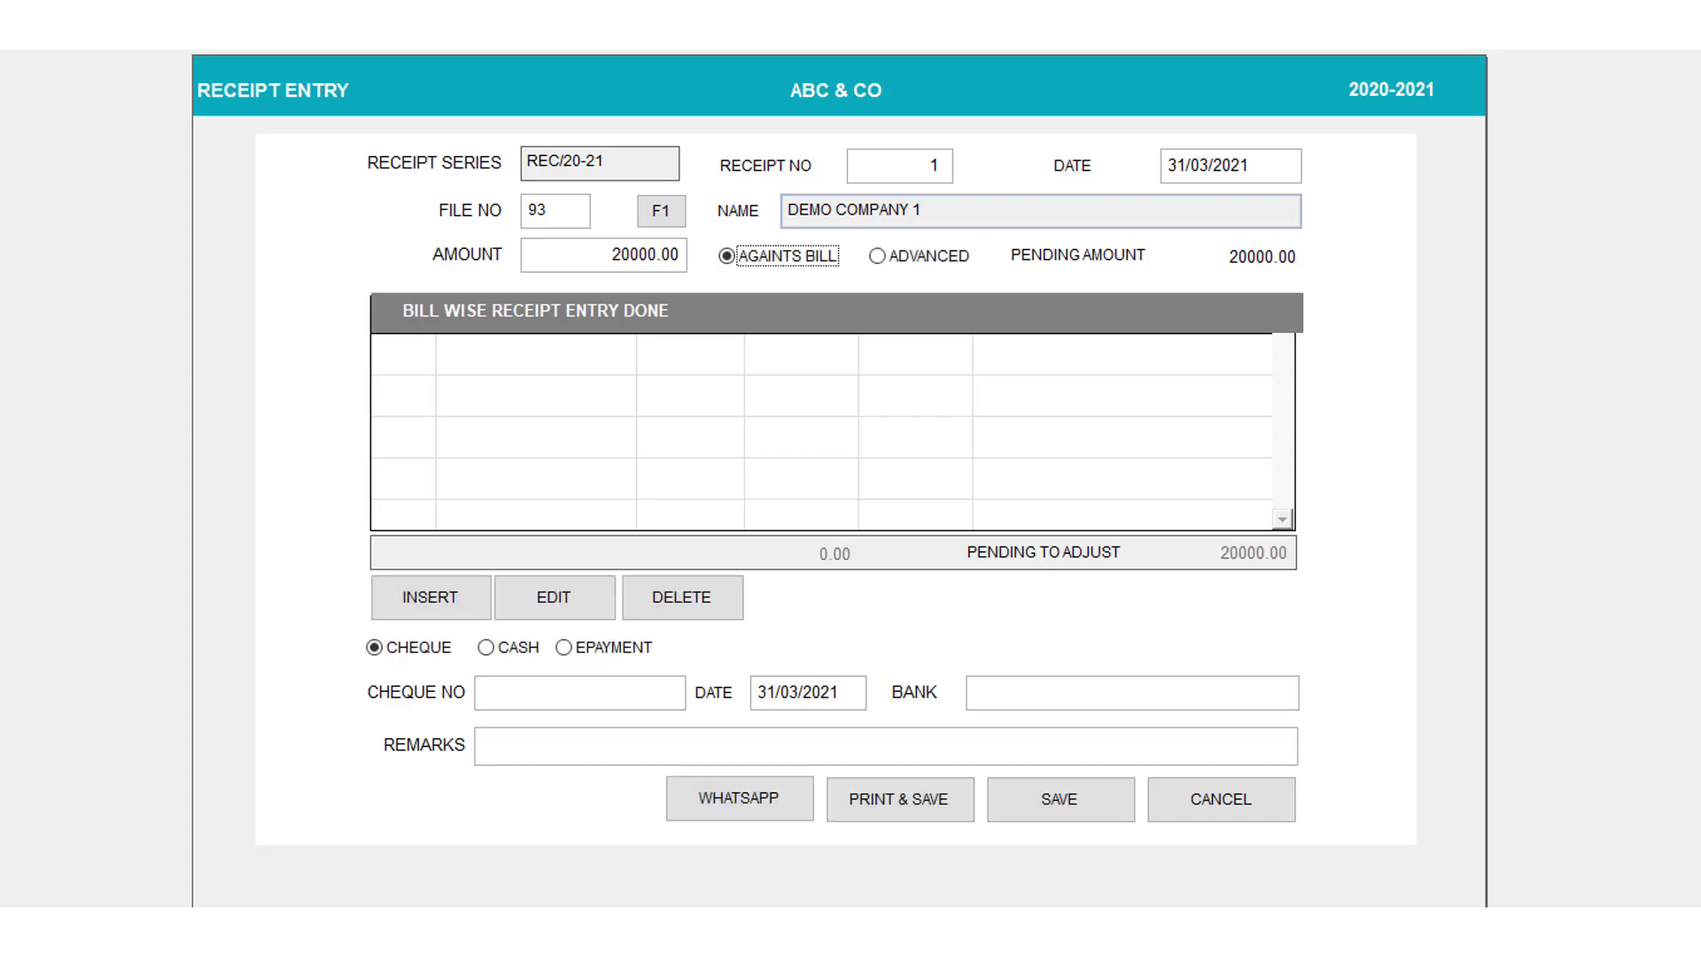
click(448, 594)
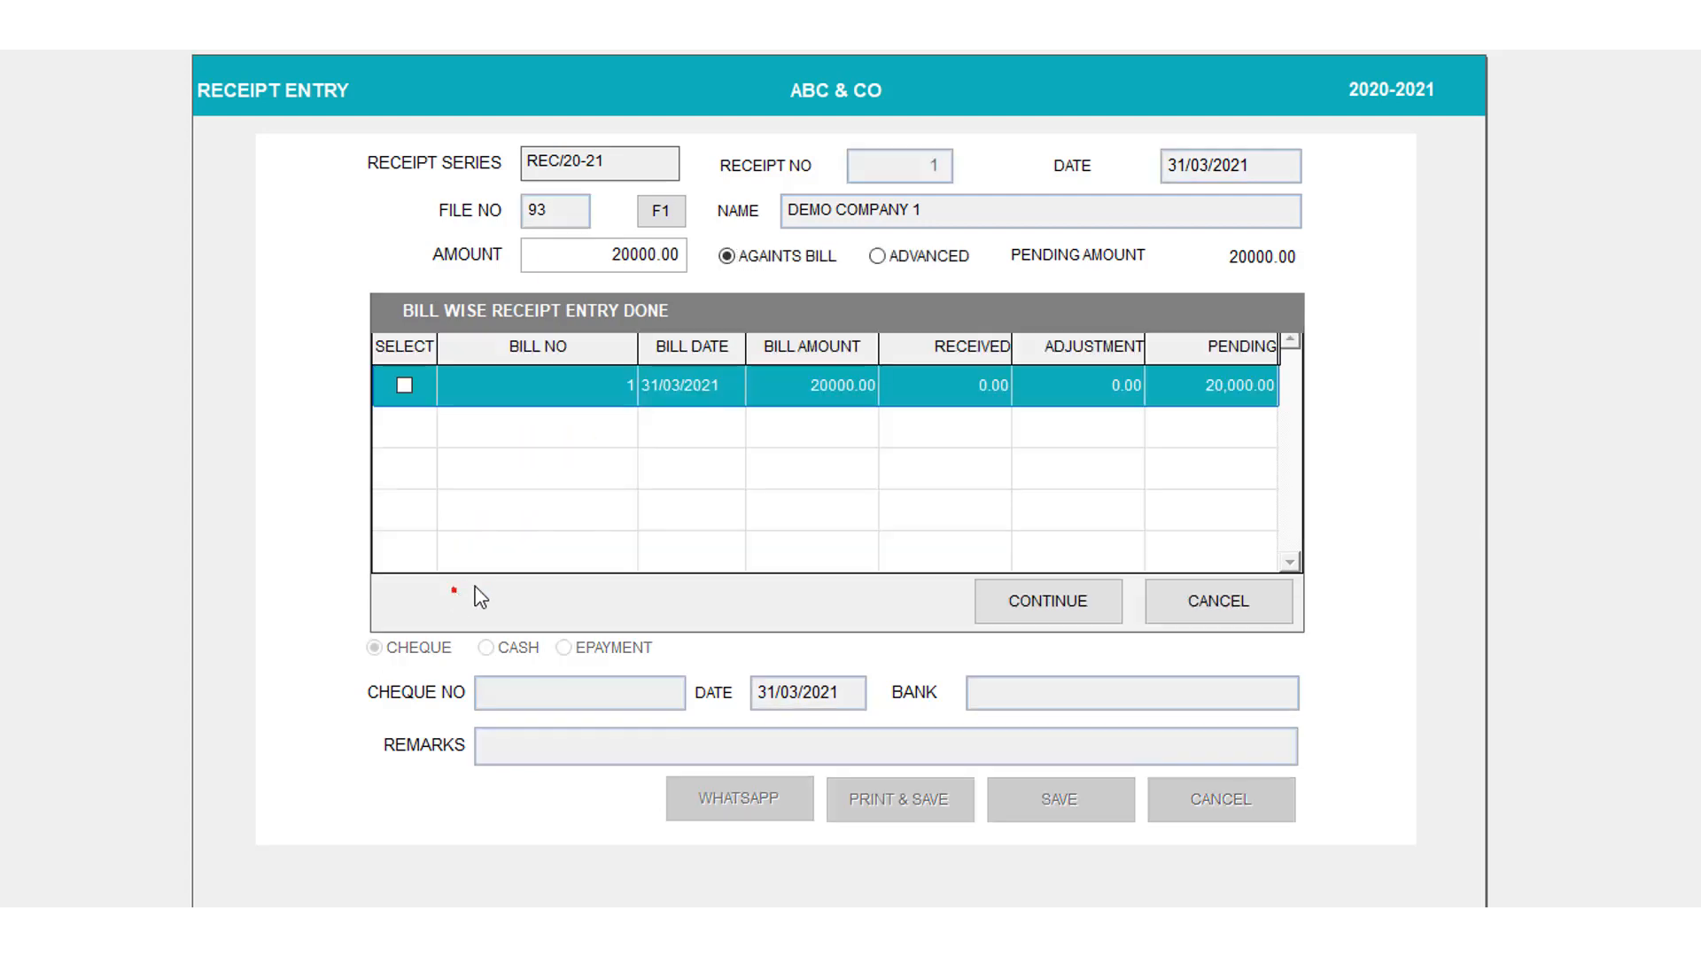
click(404, 385)
click(1085, 603)
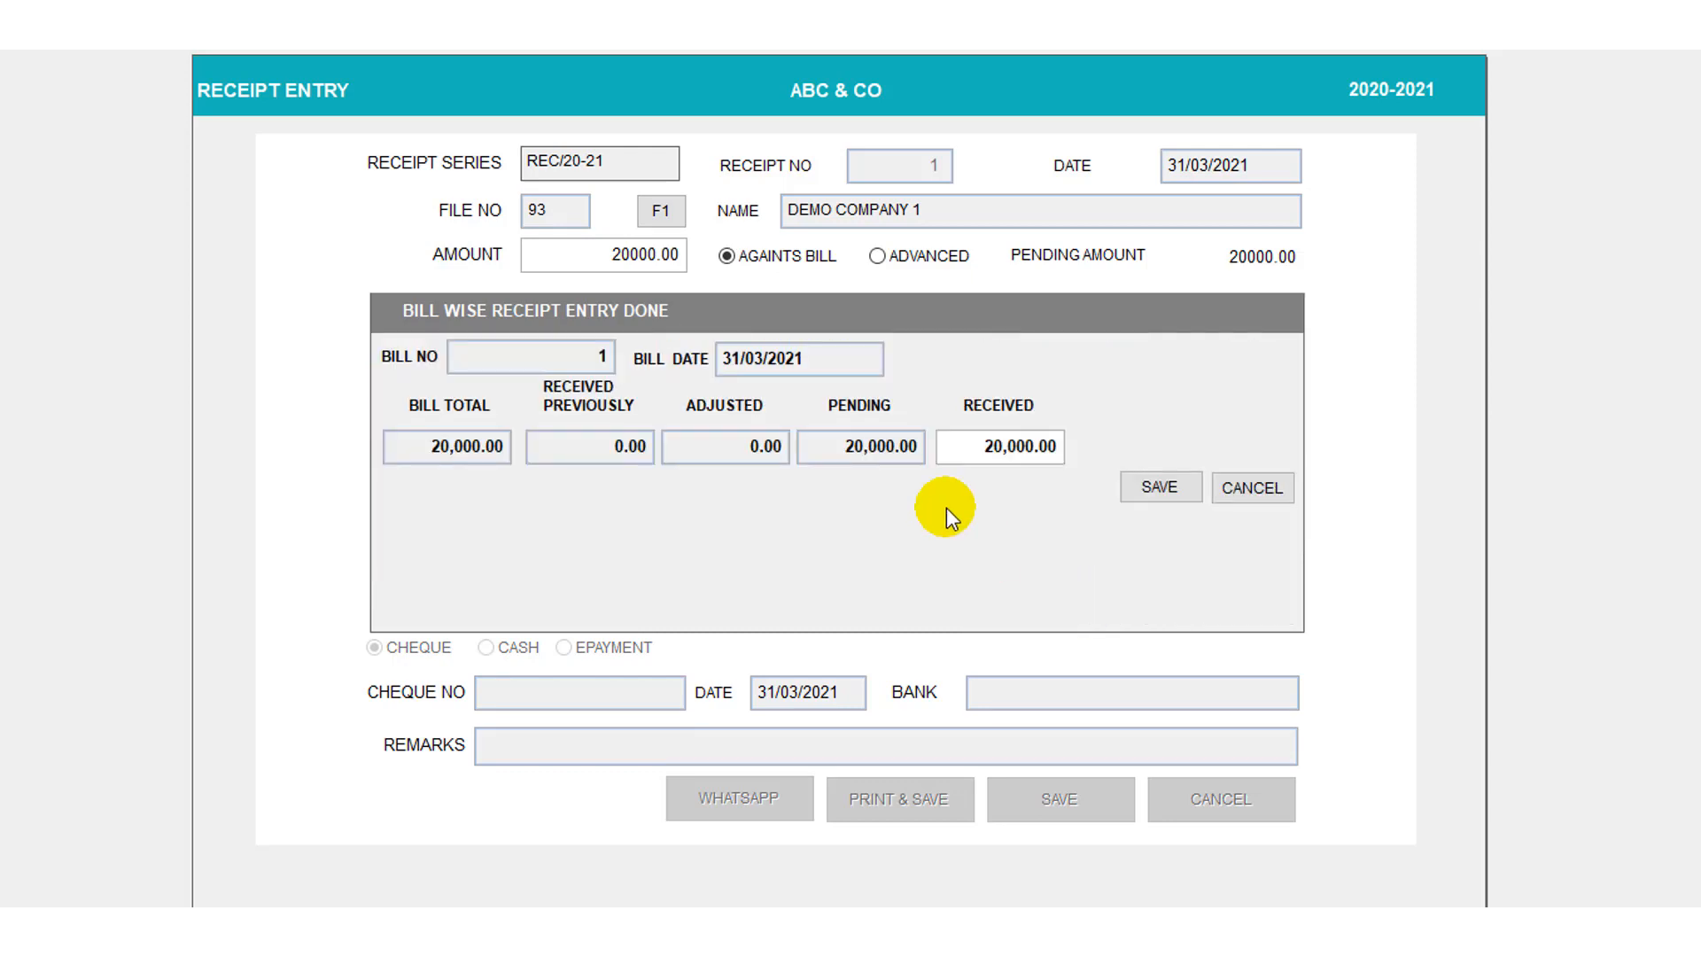
click(1162, 492)
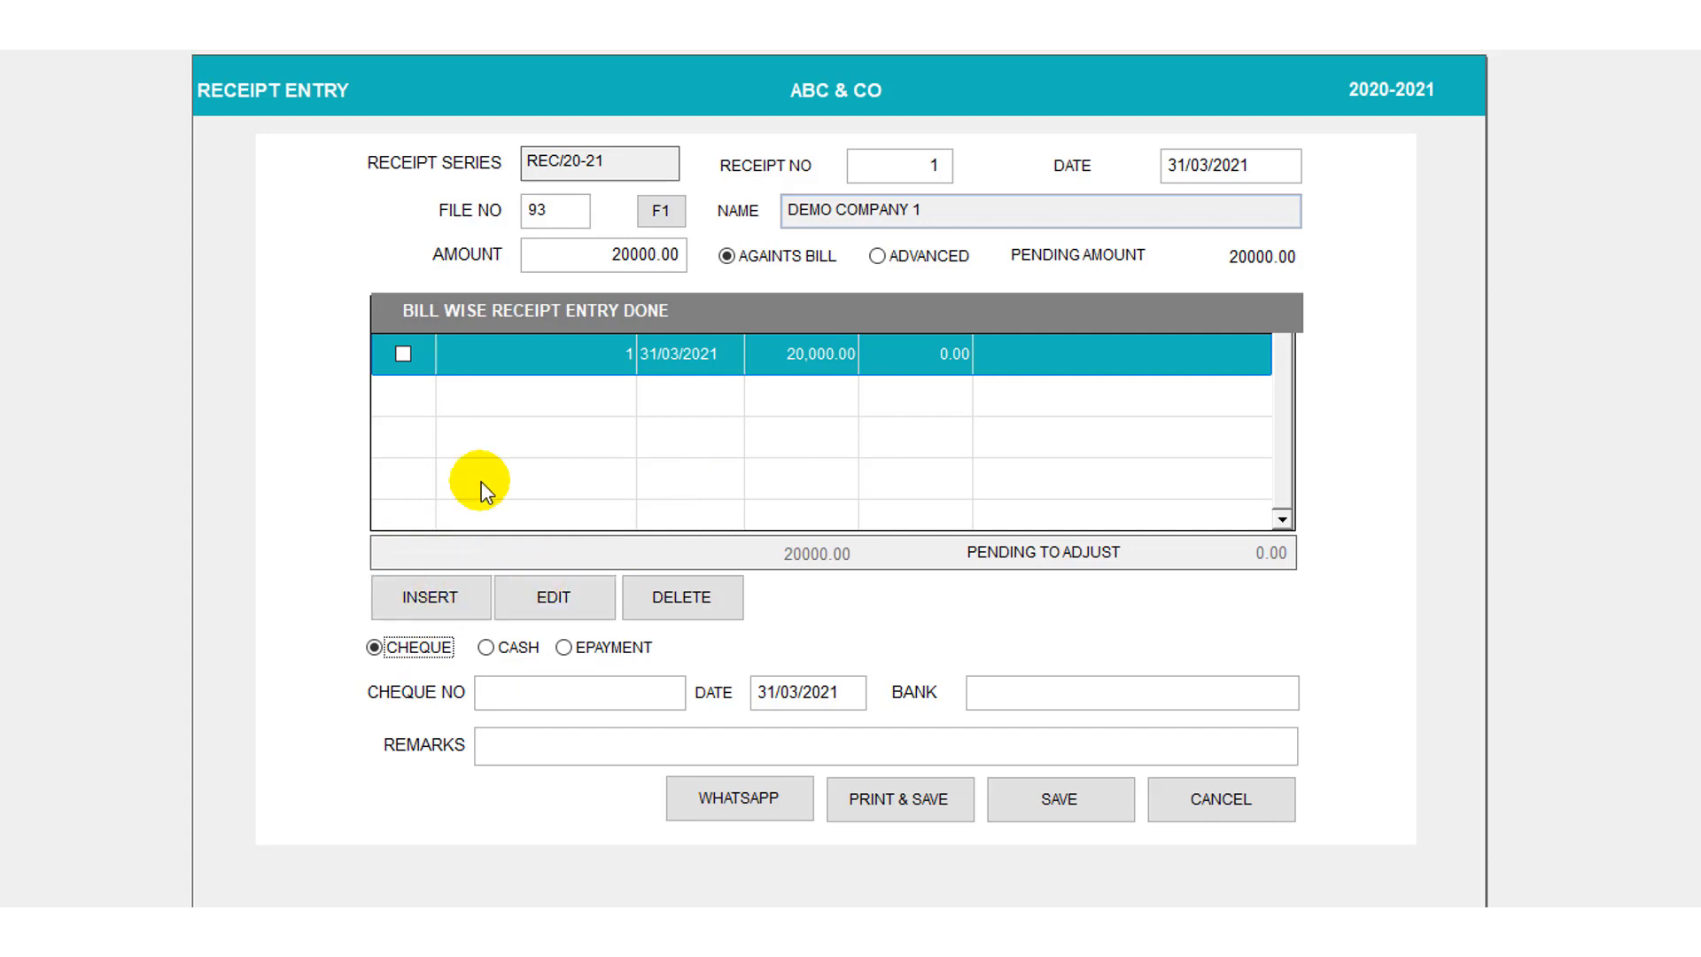
Open and save the receipt allocation for bill no 1, try the payment modes and set the mode to Cheque.
click(557, 600)
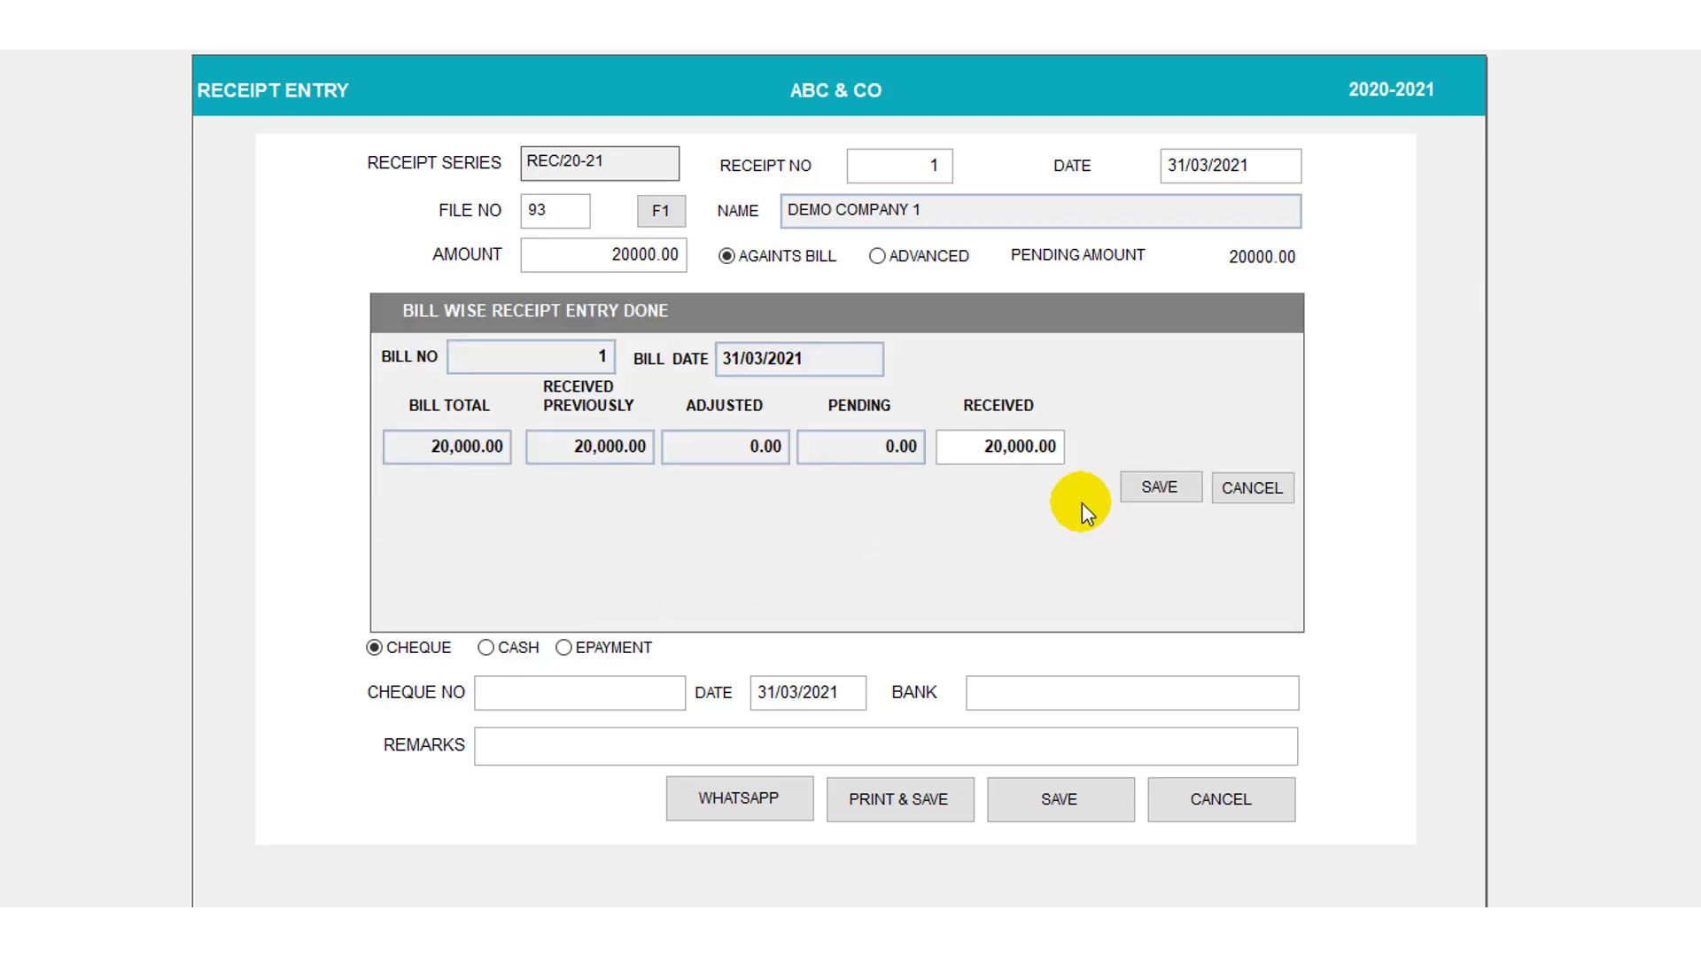
click(1156, 489)
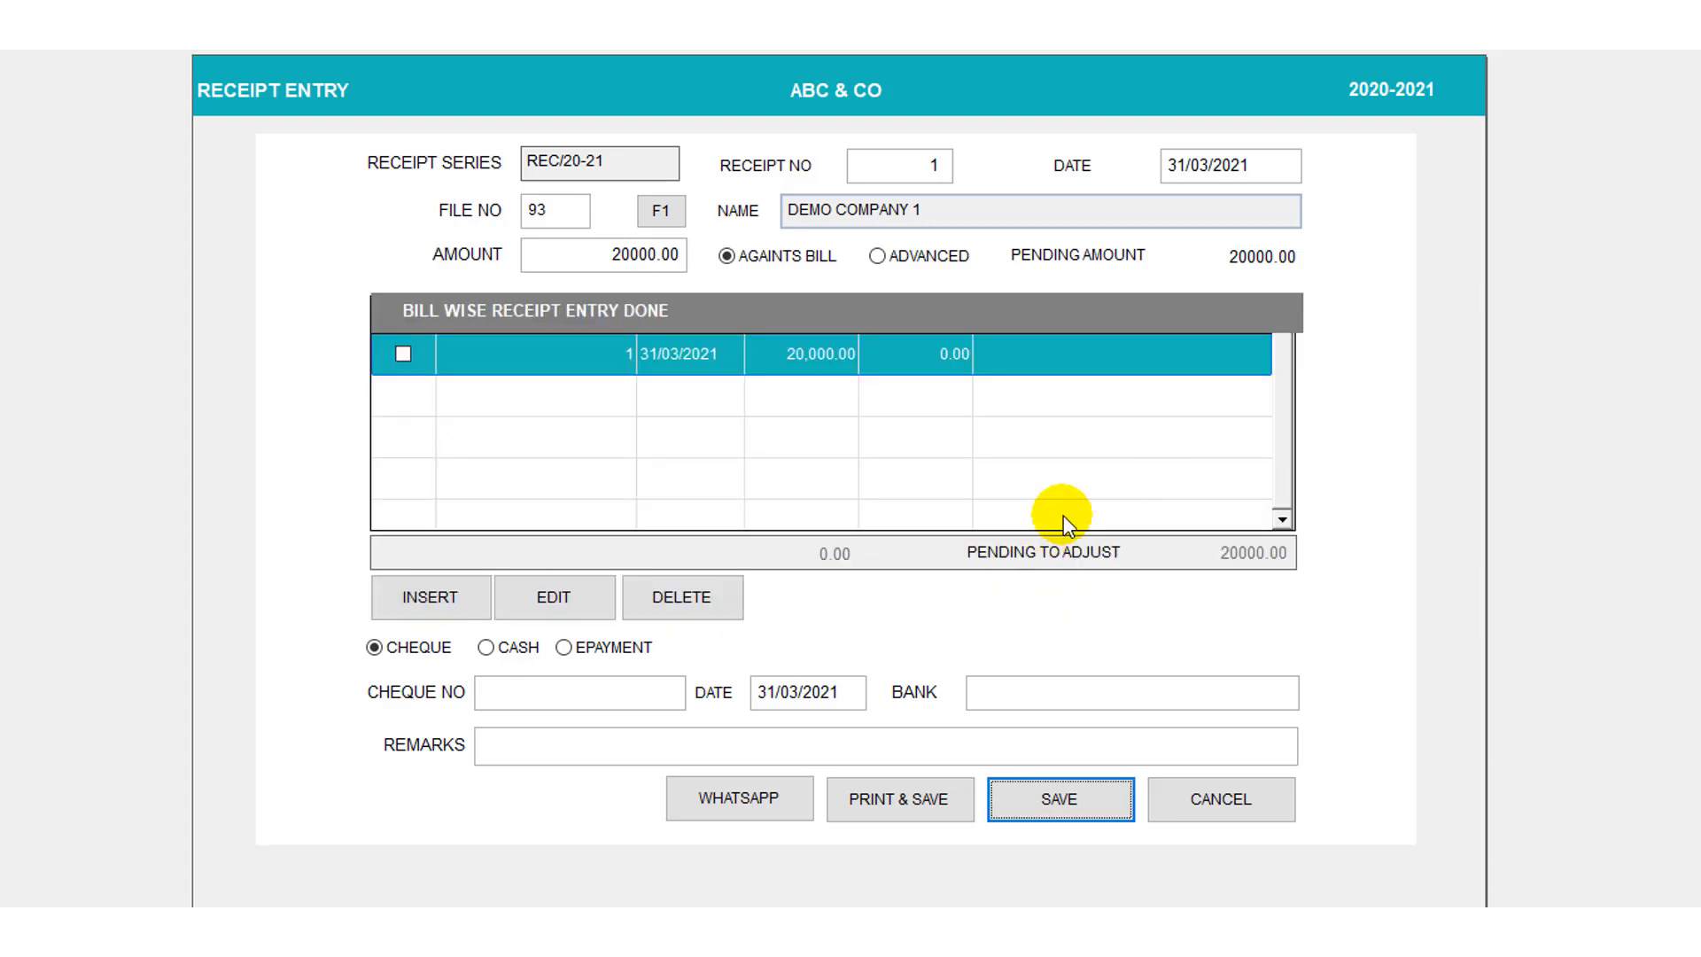
click(434, 658)
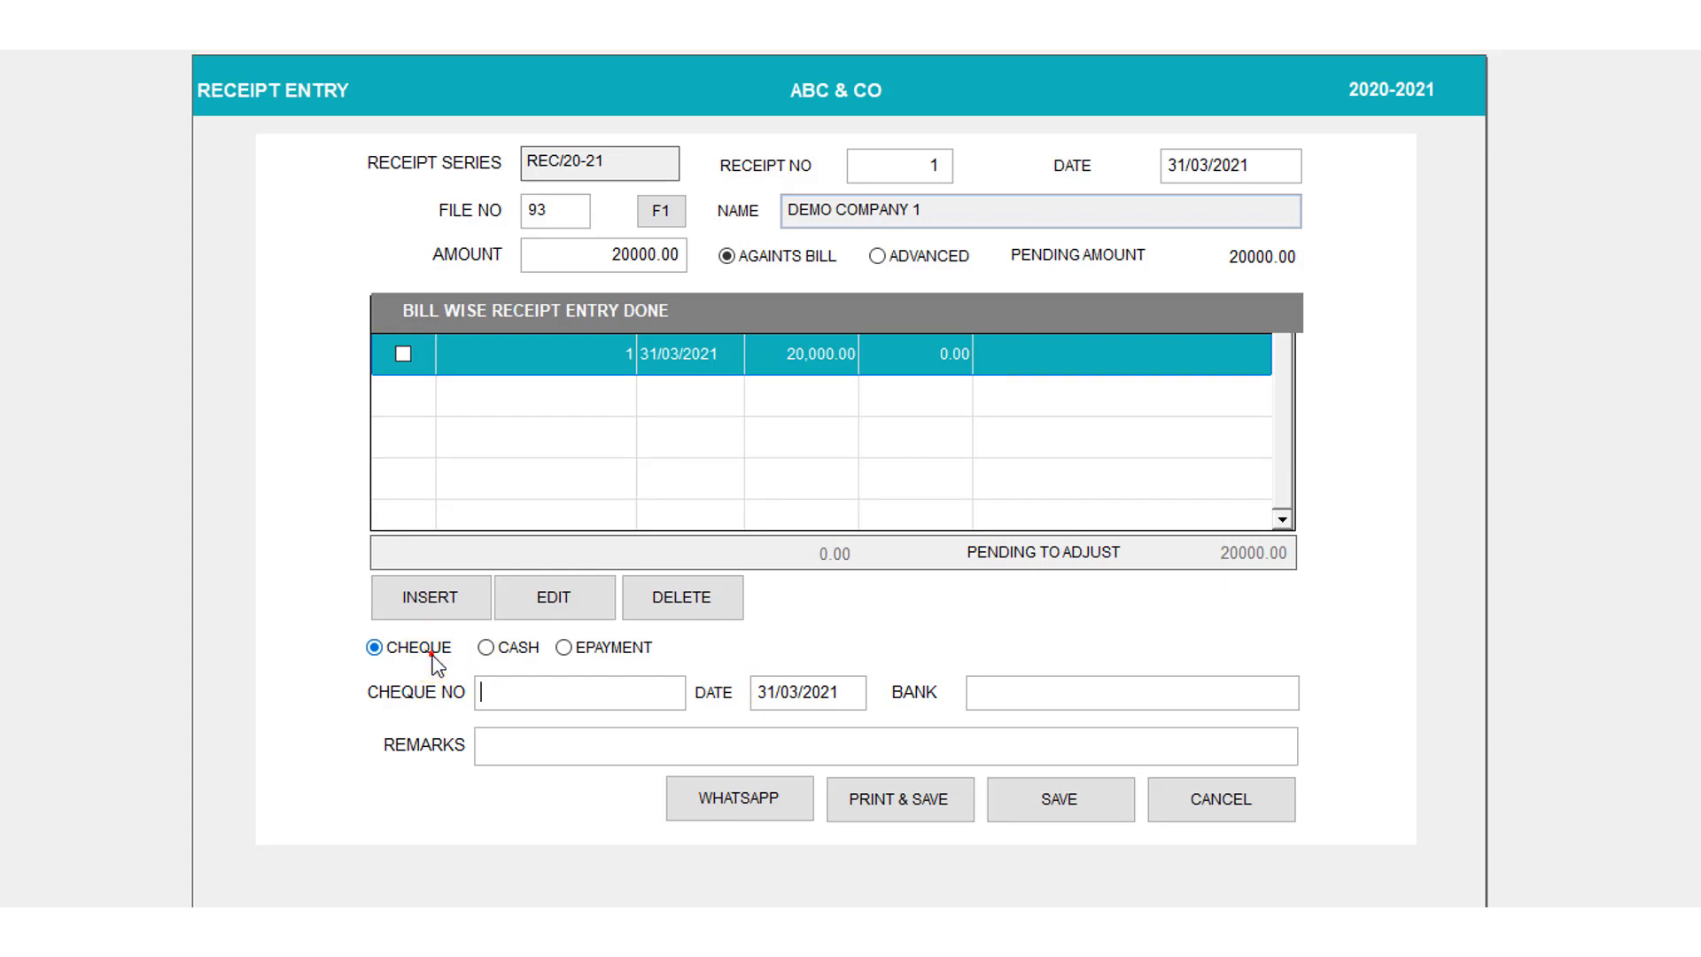
click(514, 653)
click(592, 655)
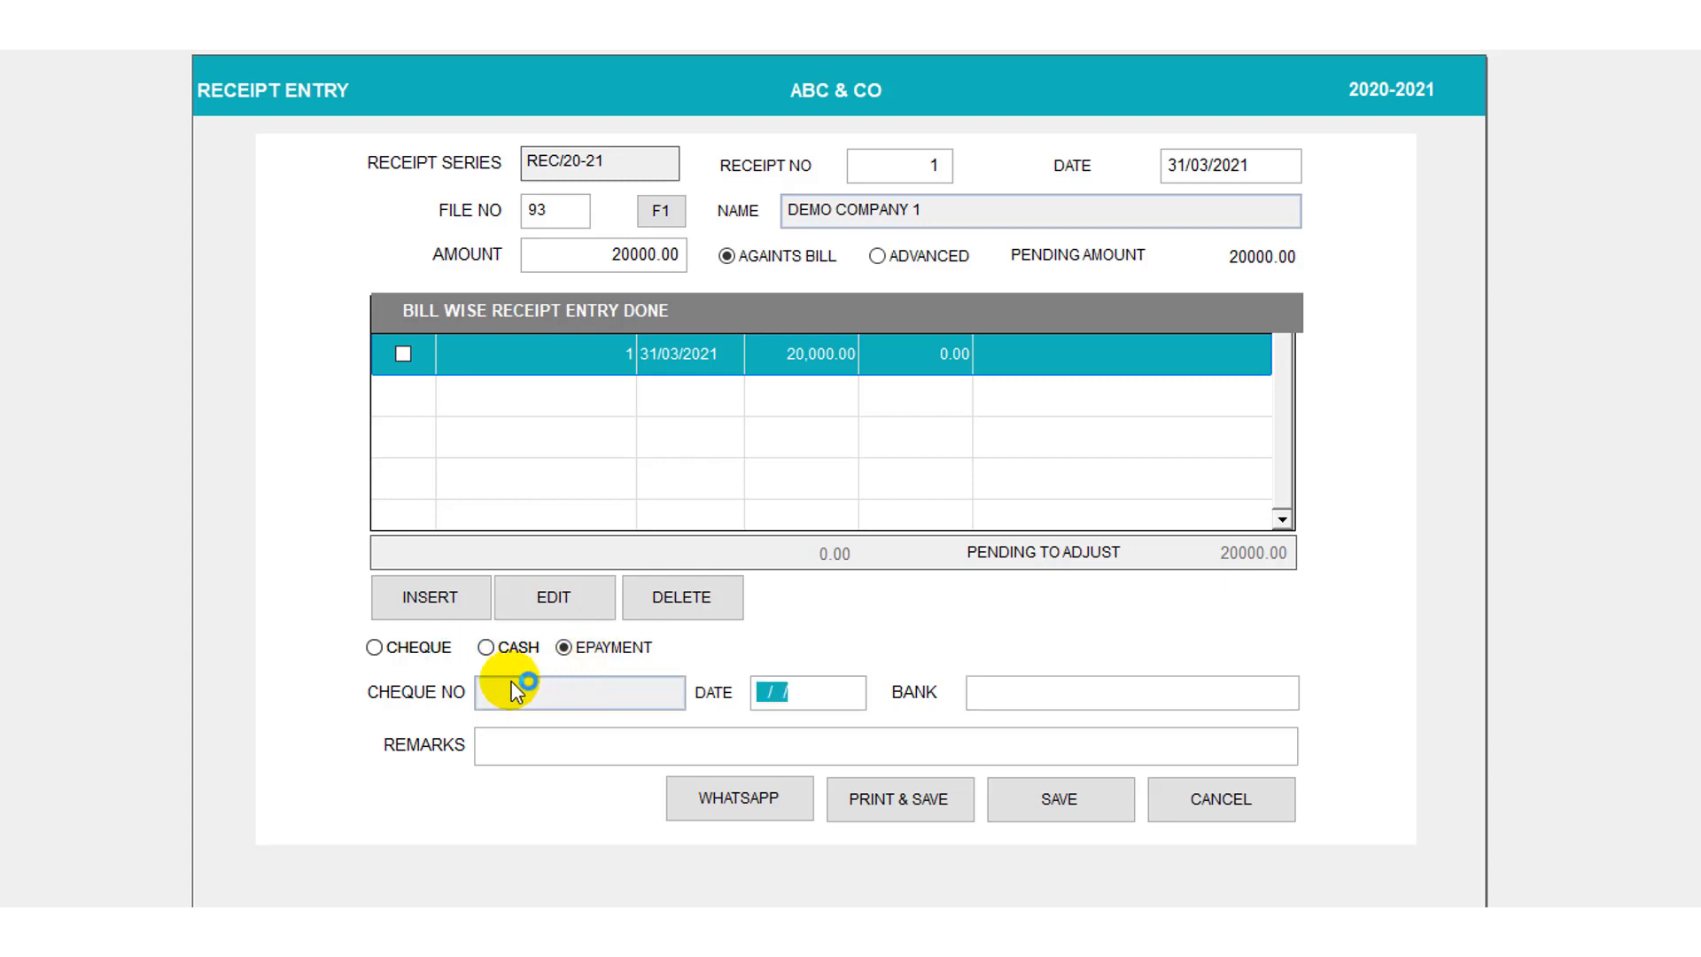
click(403, 657)
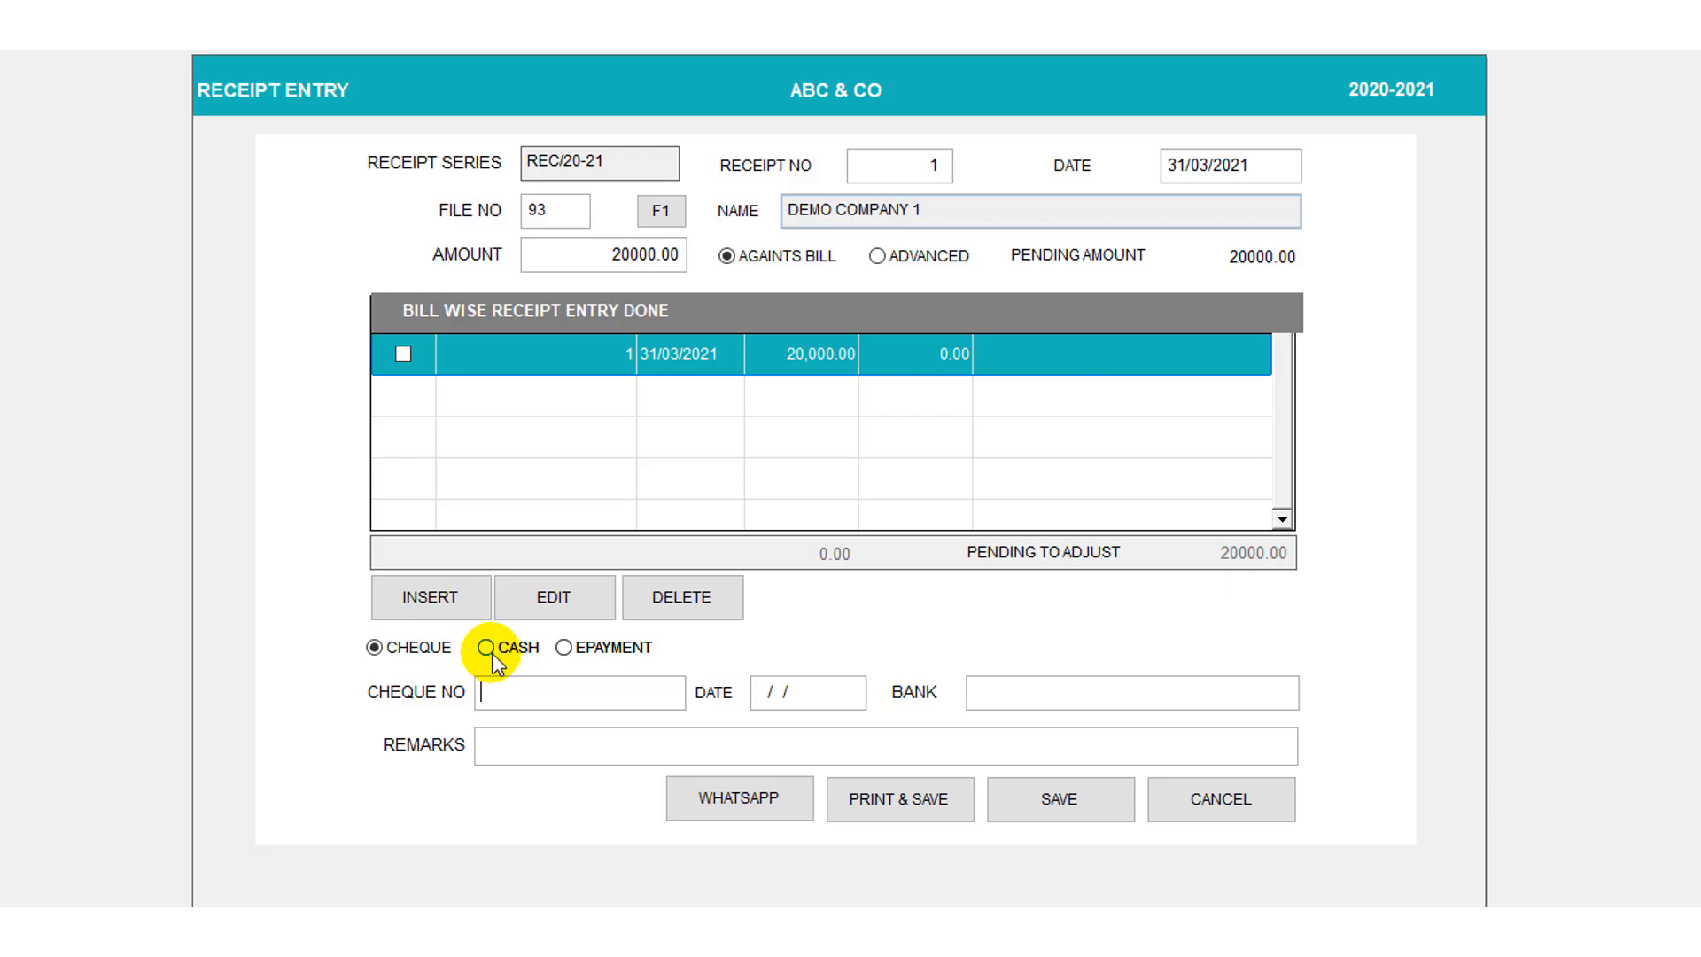
Print and save the receipt, review the full receipt preview and close it.
click(910, 794)
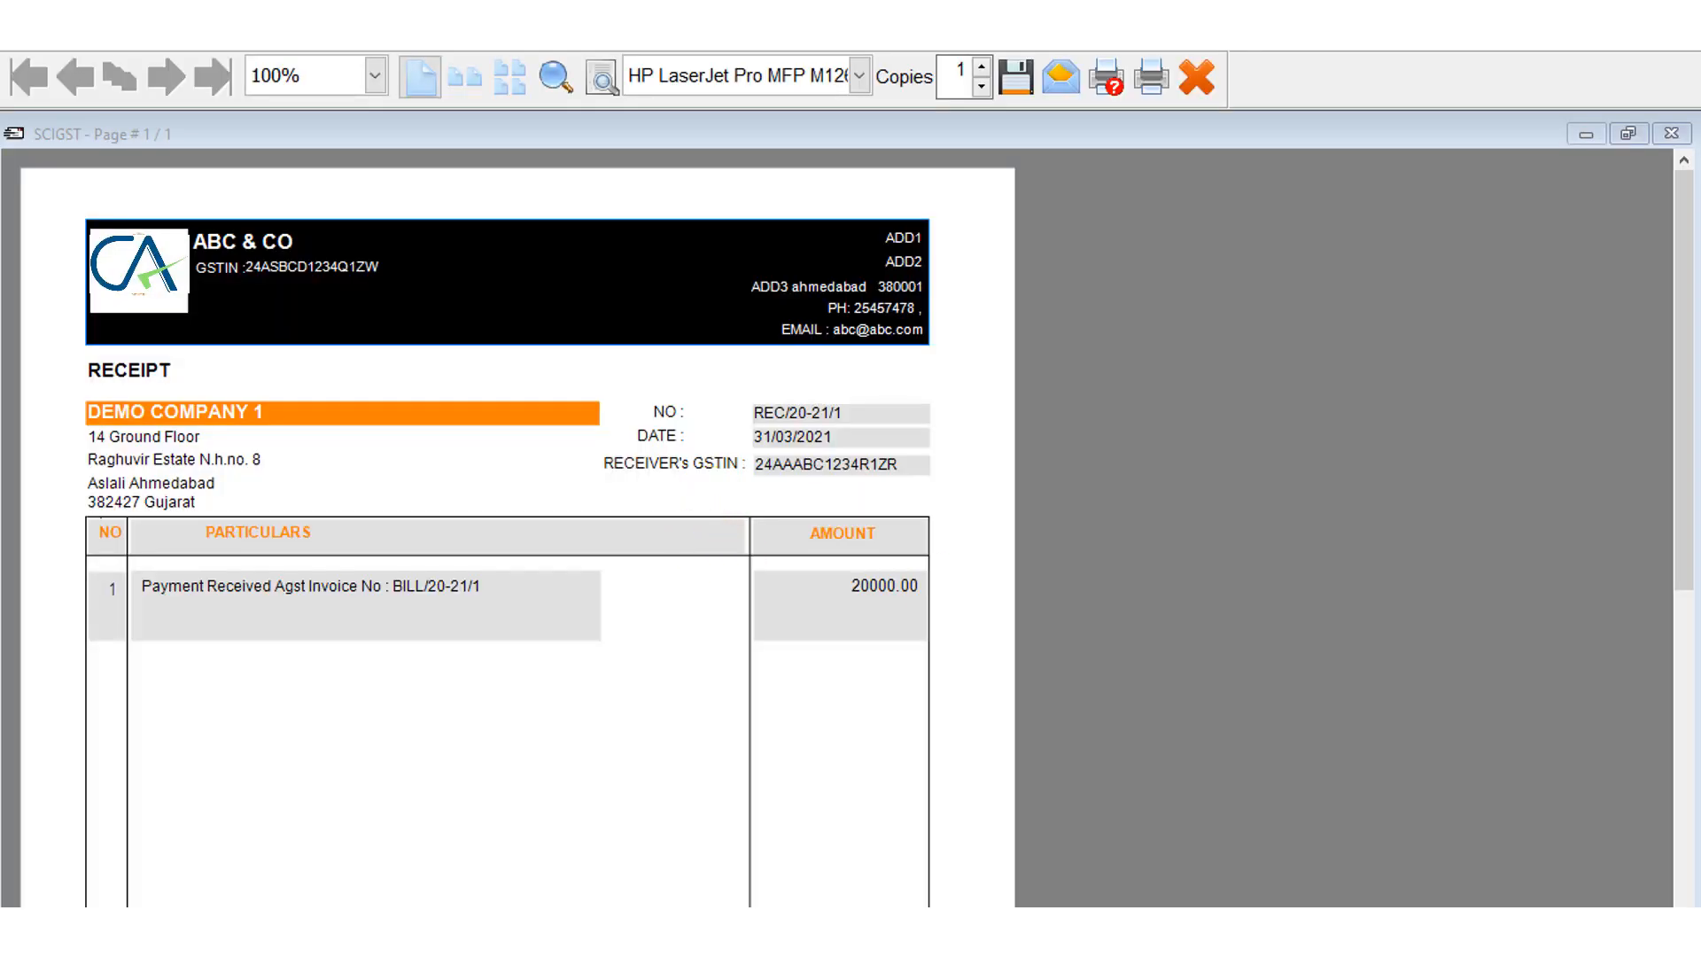
click(1689, 695)
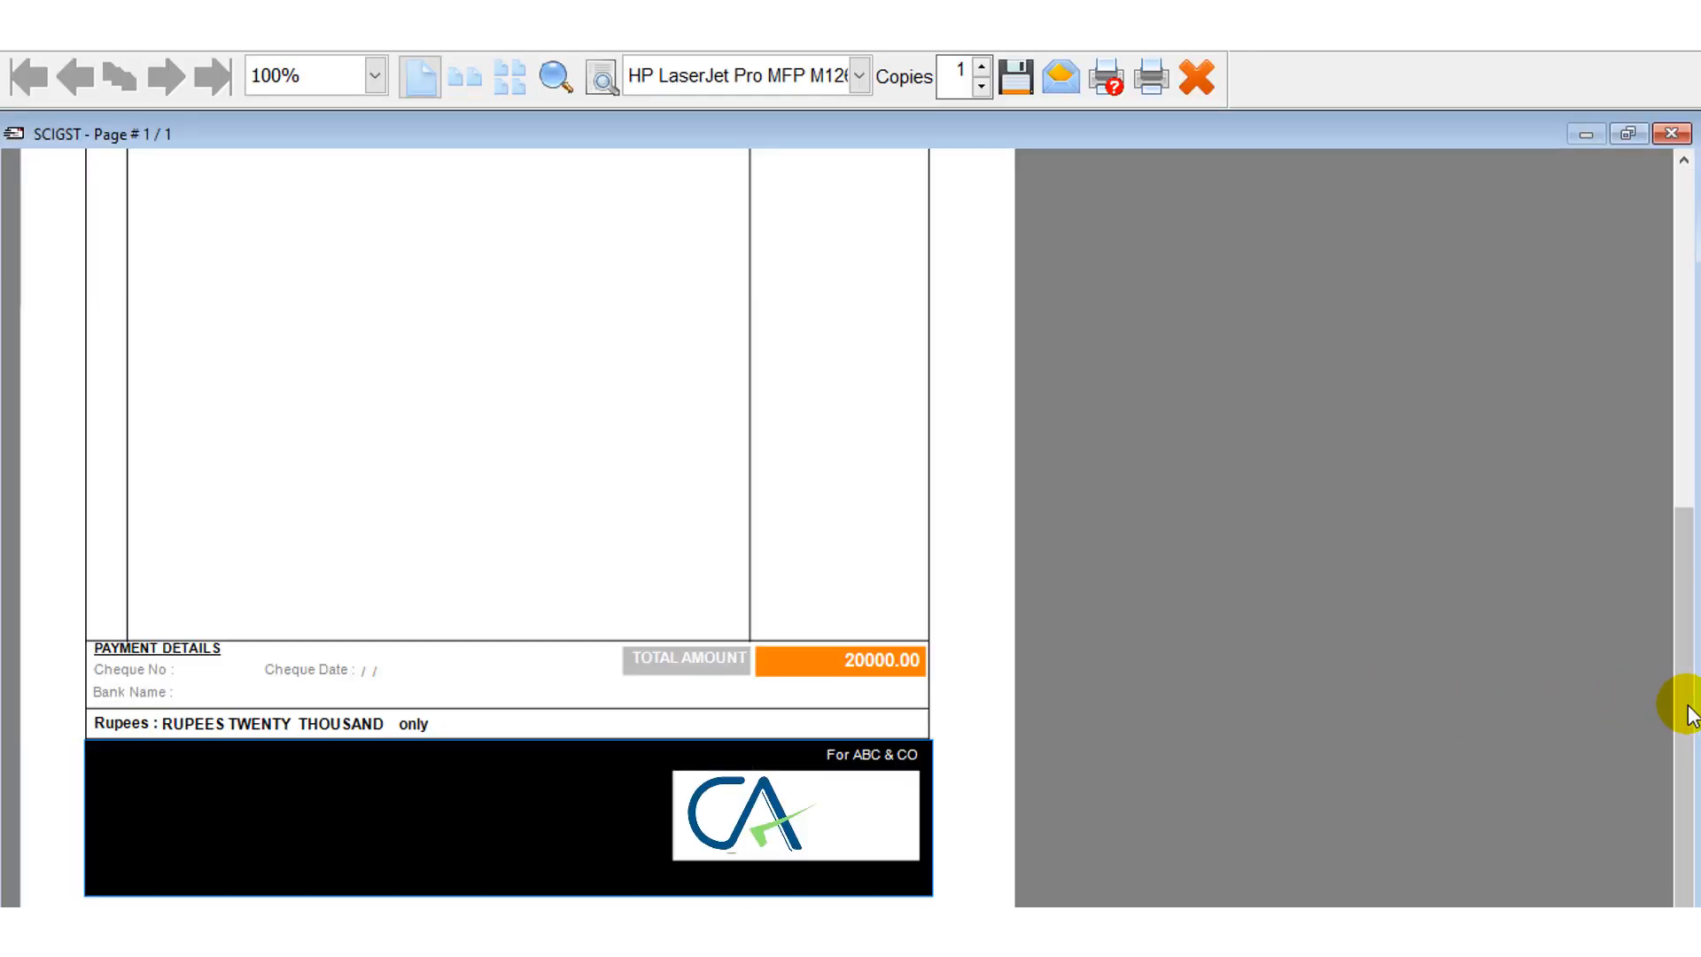
click(1689, 503)
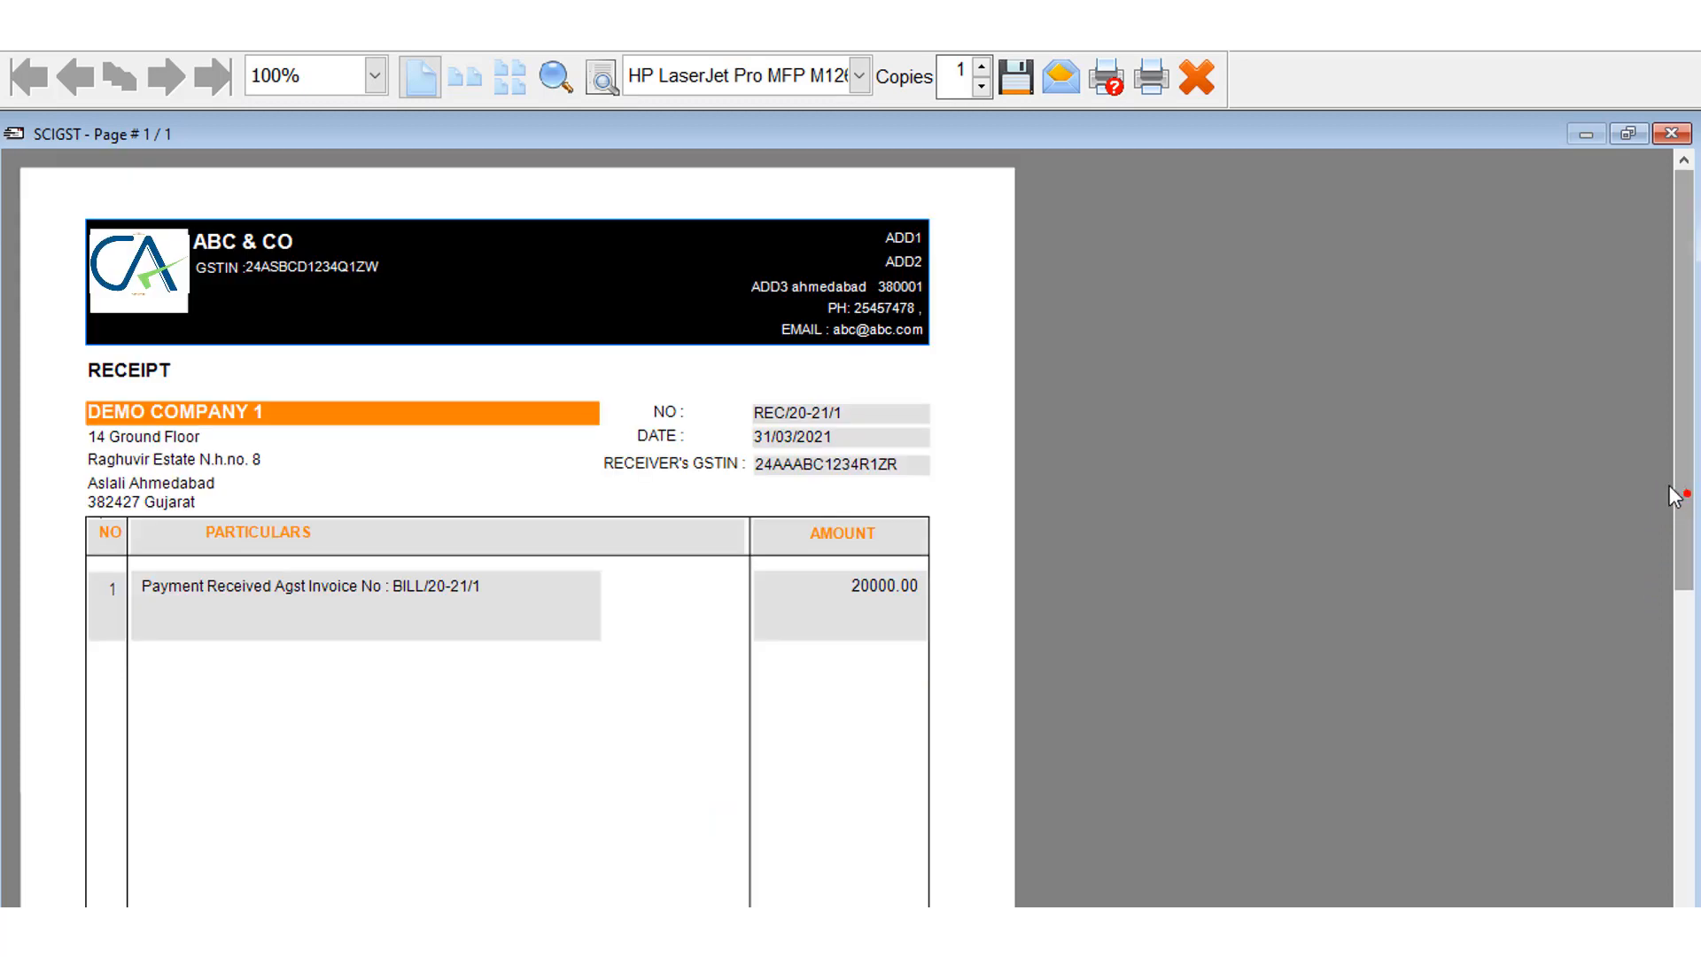
click(1198, 79)
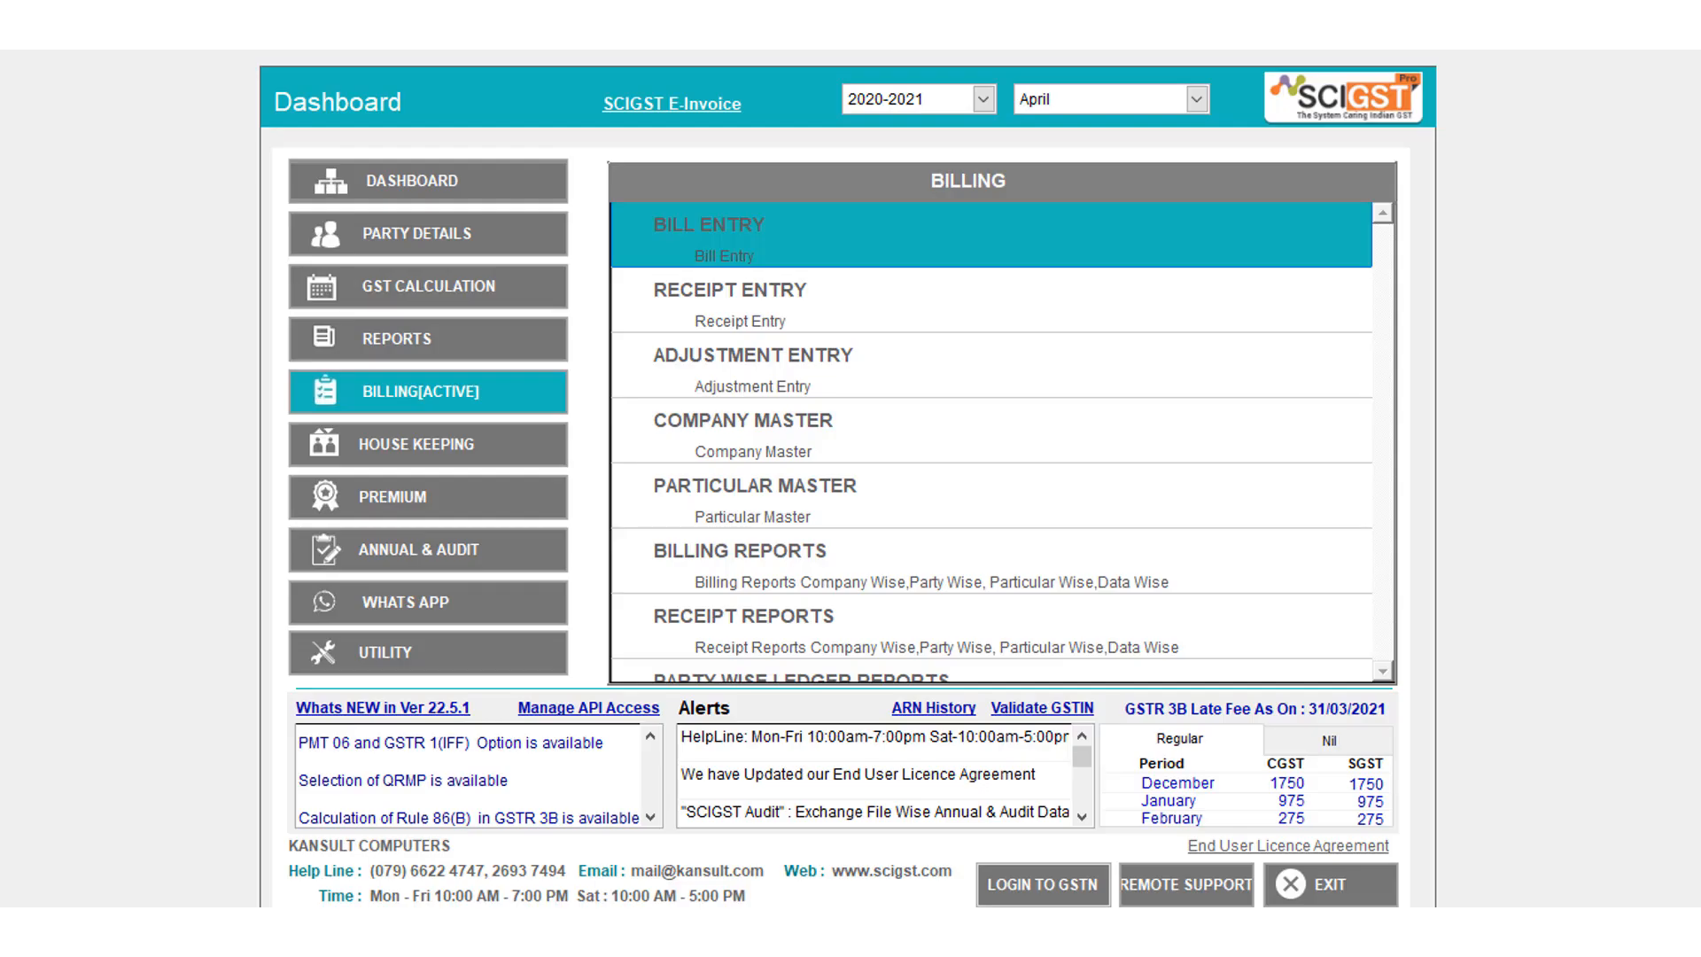
Open Adjustment Entry for company ABC & CO and financial year 2020-2021.
click(726, 364)
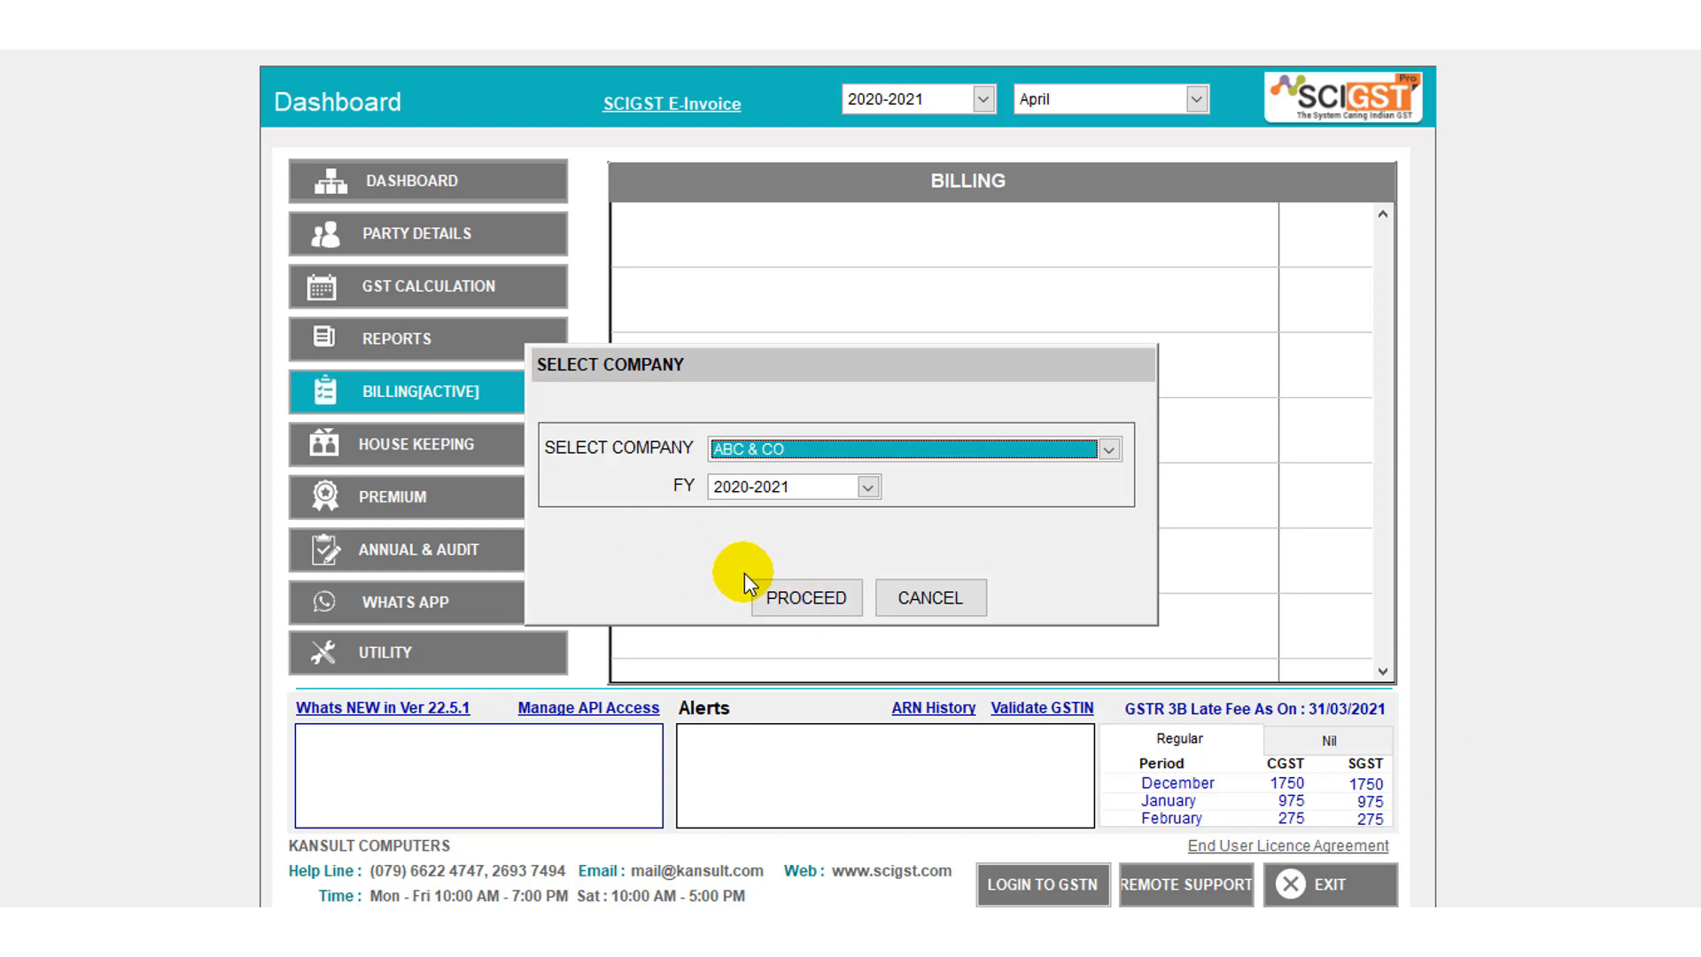
click(781, 585)
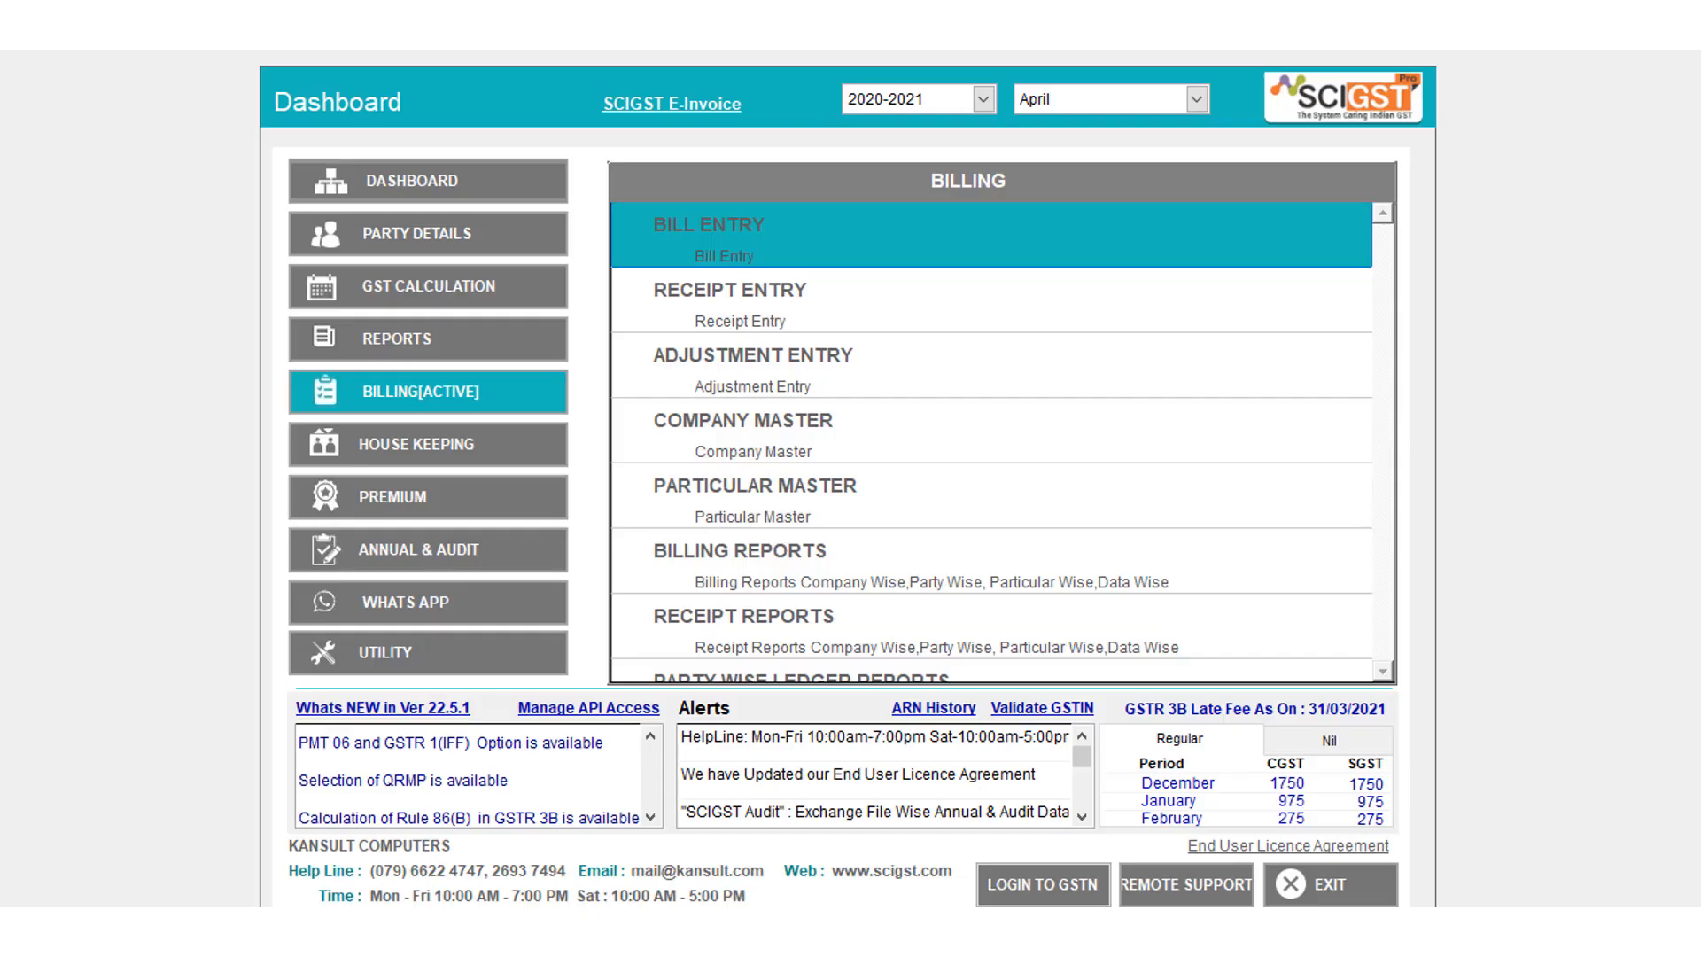
Open Billing Reports and limit the report to the single company ABC & CO.
click(788, 548)
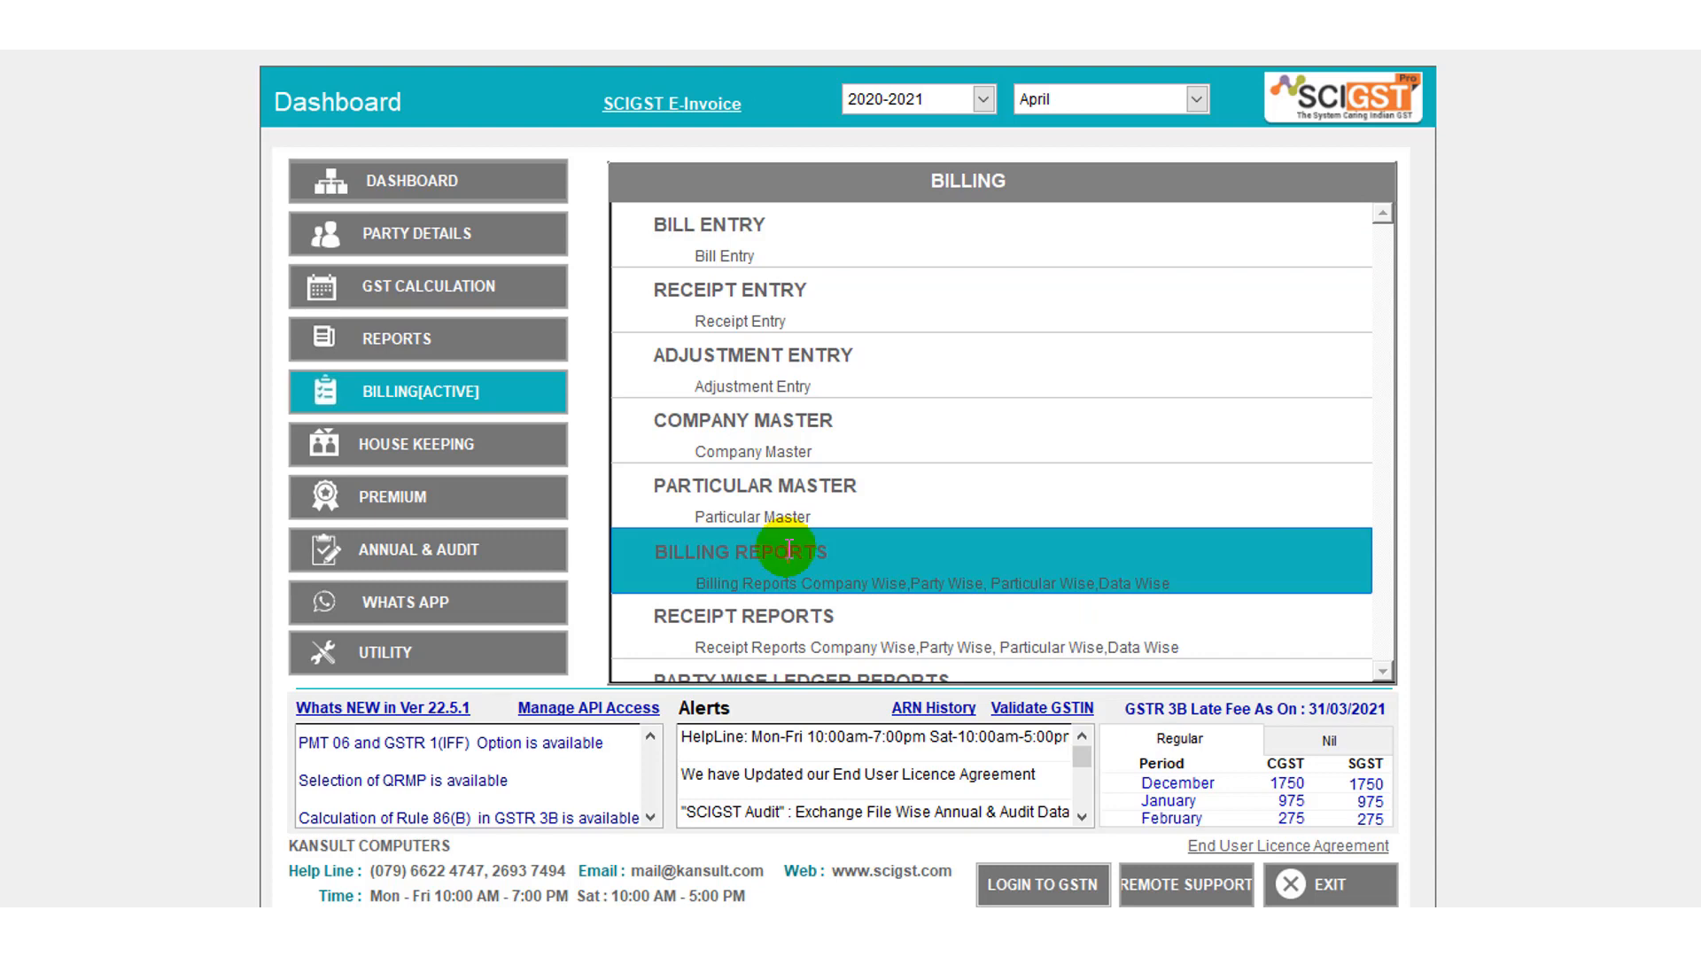
double_click(725, 540)
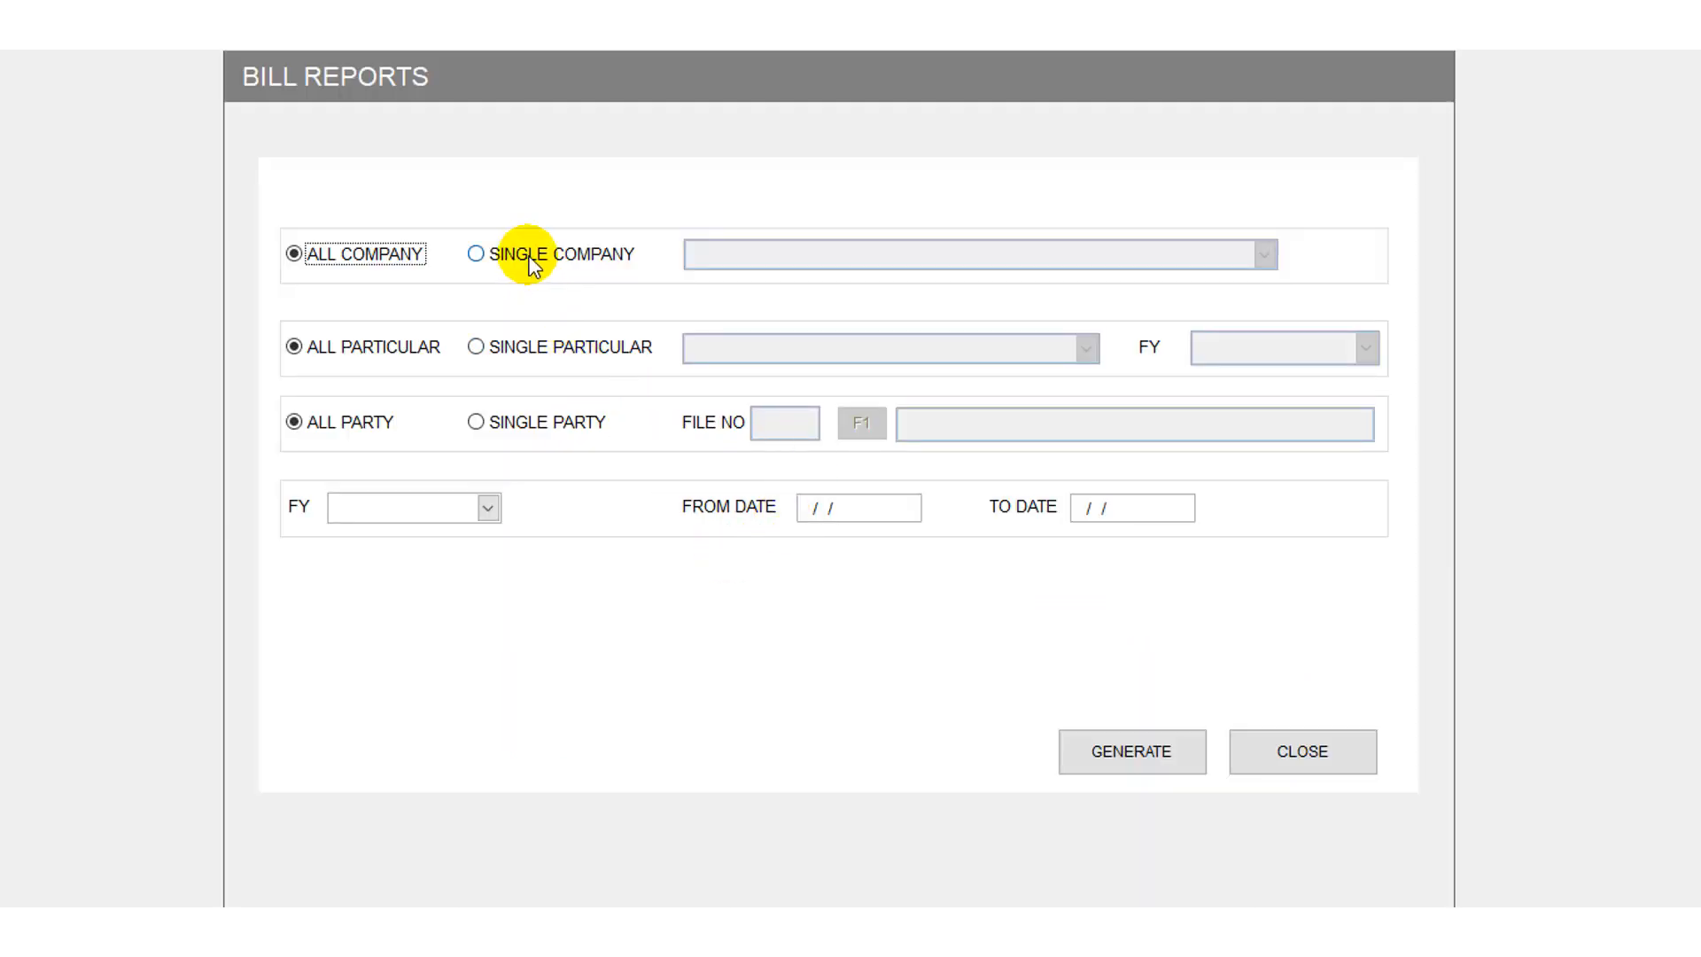
click(532, 264)
click(820, 266)
click(773, 283)
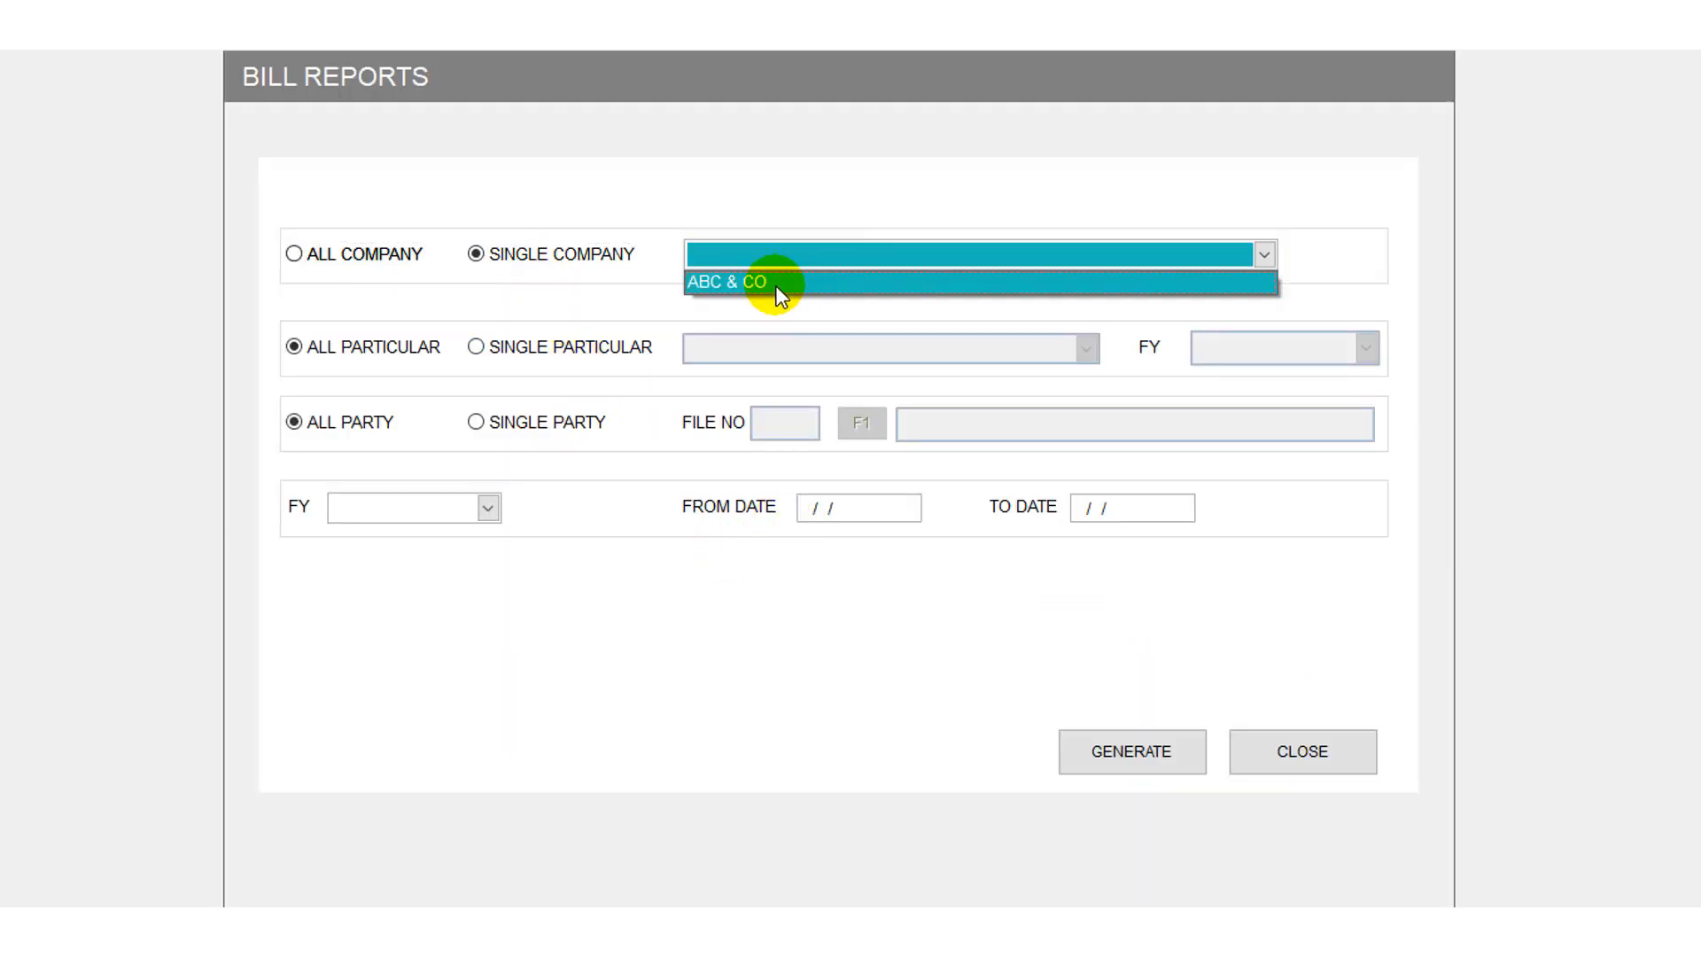
Limit the bill report to the single particular GST AUDIT for financial year 2018-19.
click(651, 350)
click(801, 351)
click(769, 376)
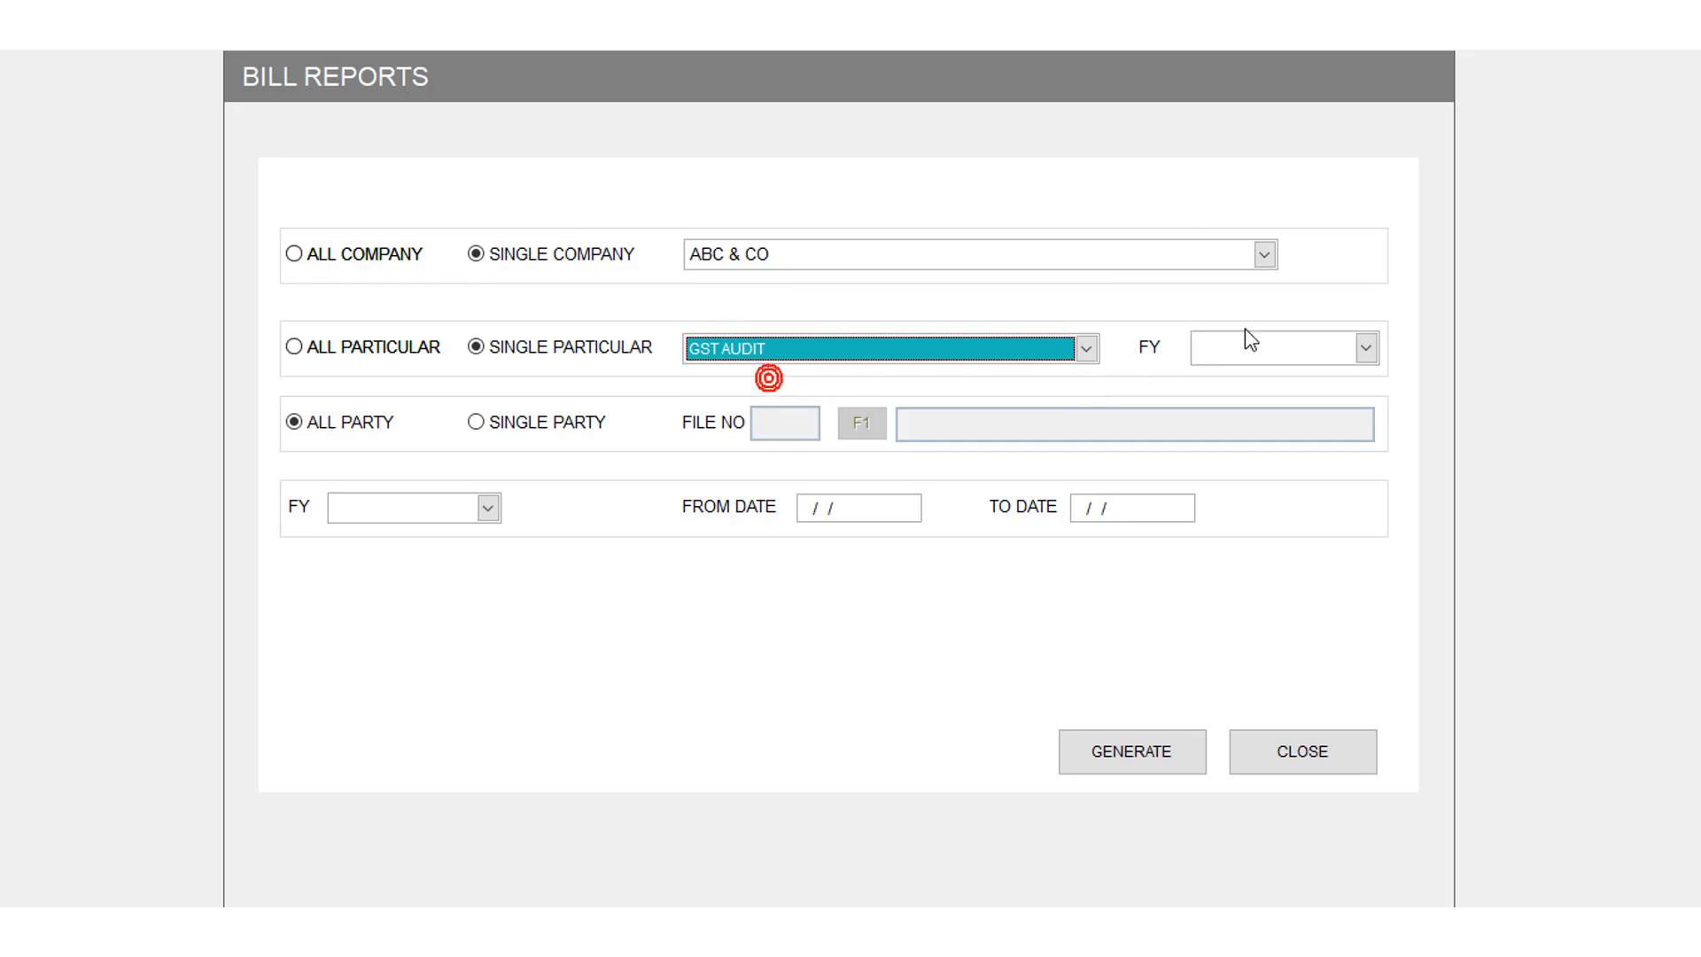
click(1245, 330)
click(1226, 400)
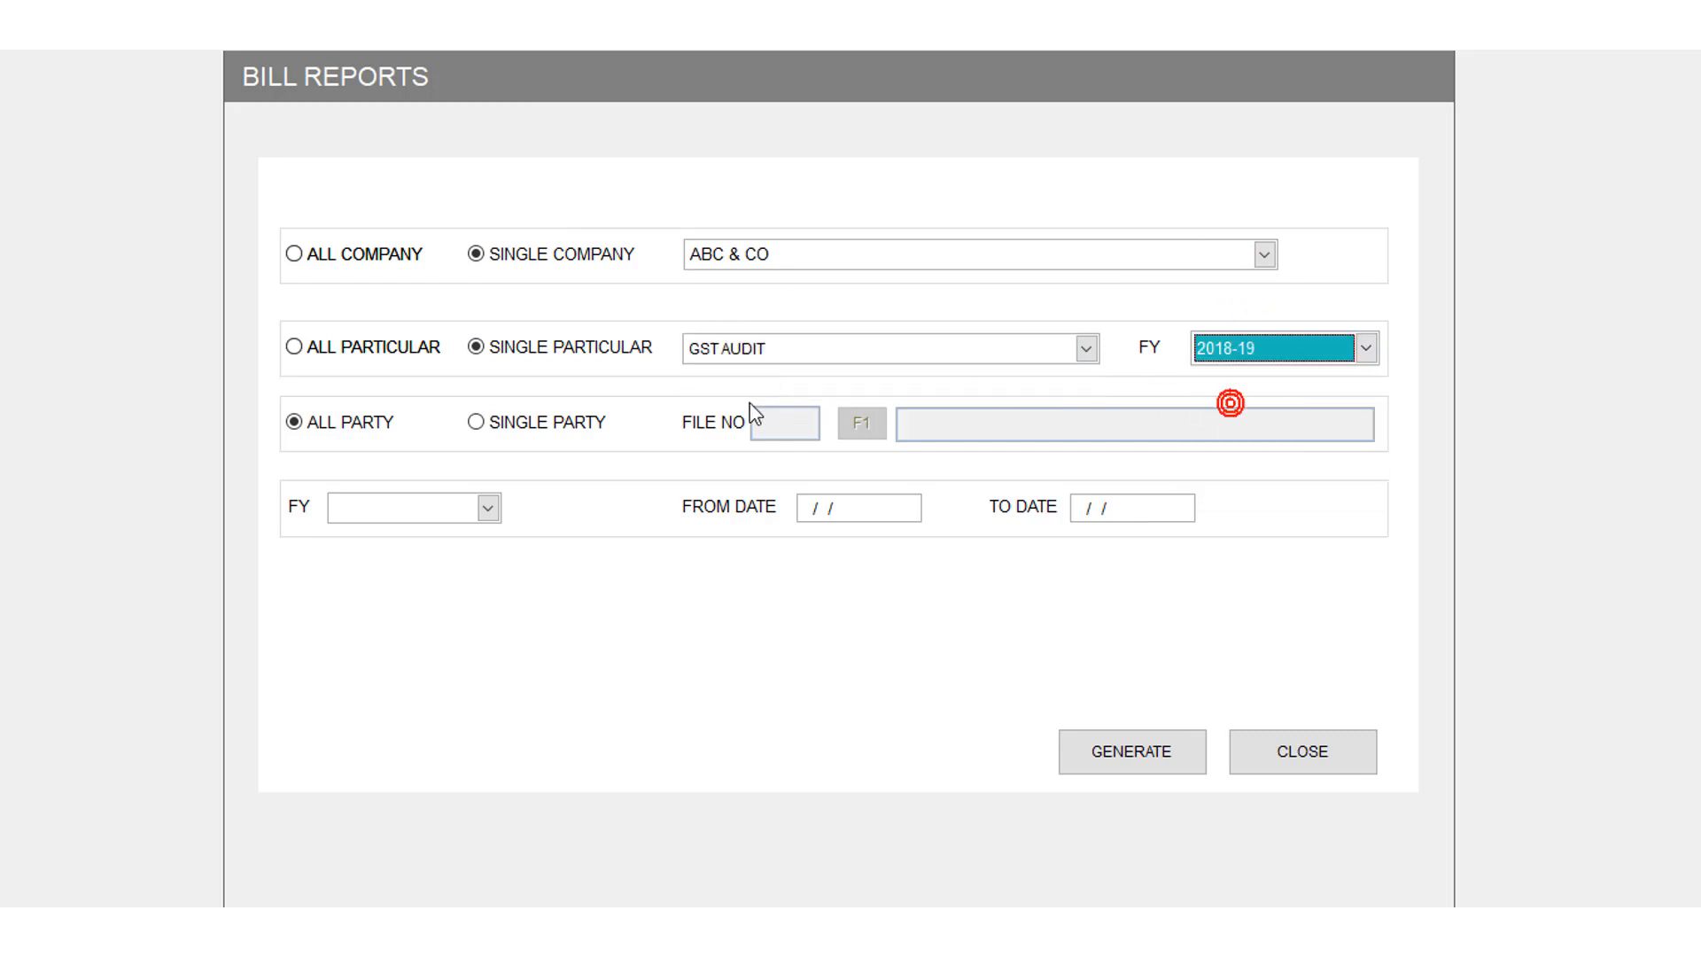
Limit the bill report to the party DEMO COMPANY 1 and set the report's financial year to 2020-2021.
click(578, 423)
click(861, 422)
double_click(855, 343)
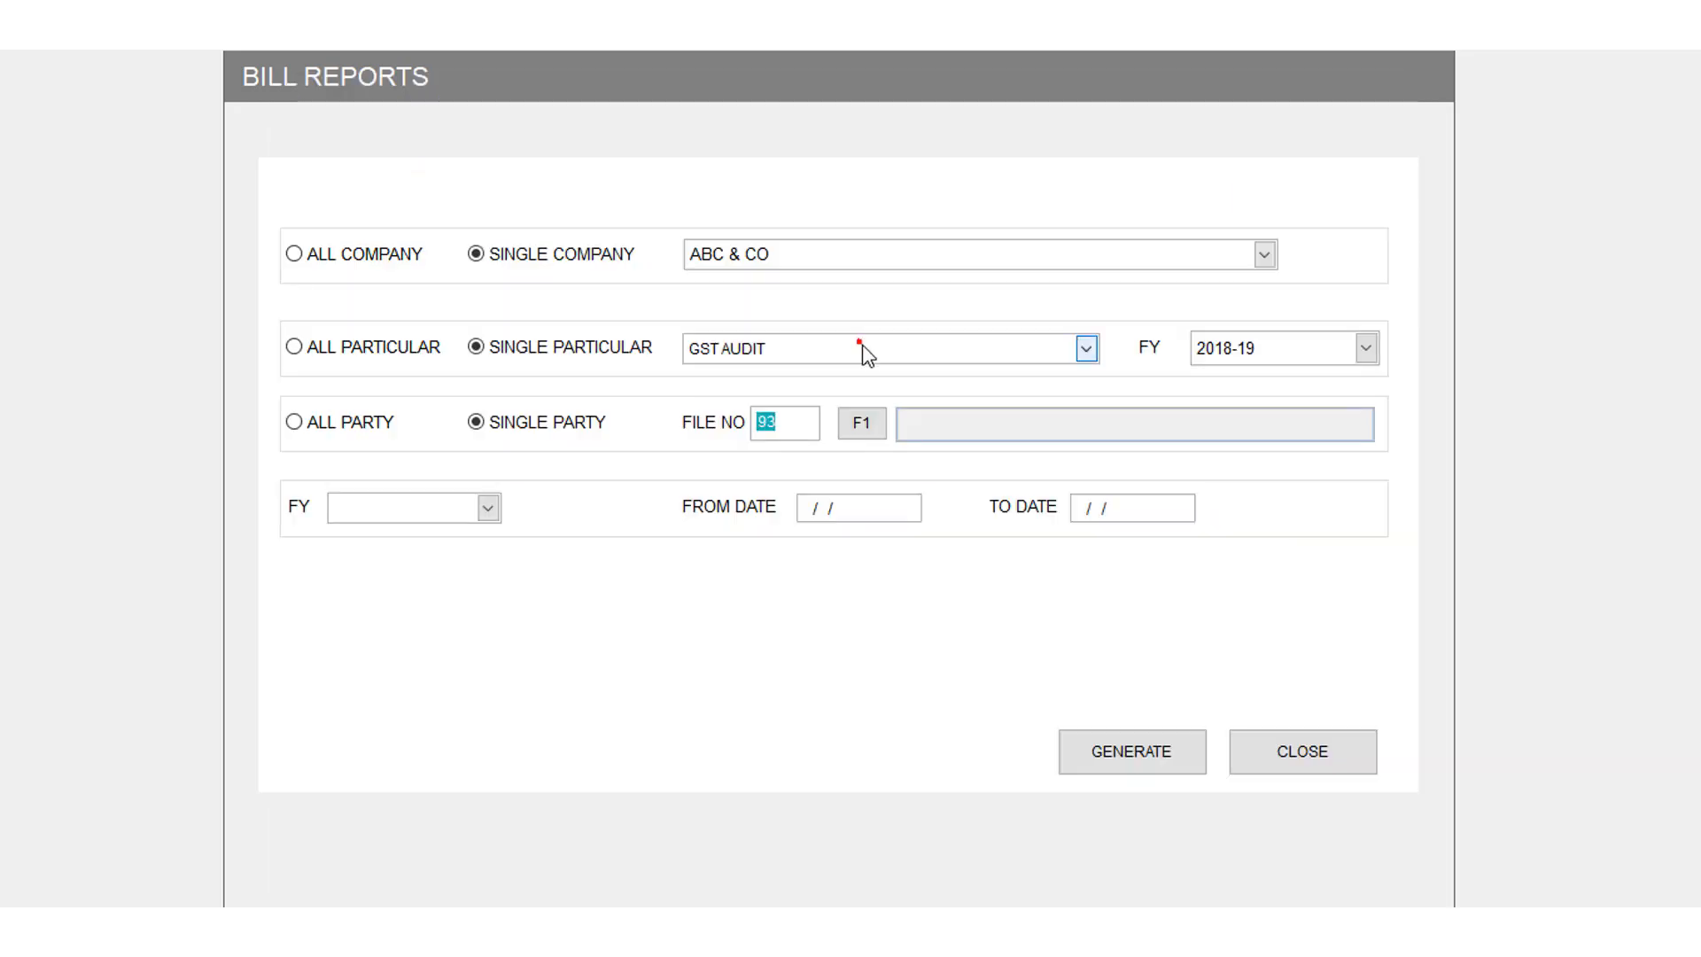
click(410, 514)
click(390, 591)
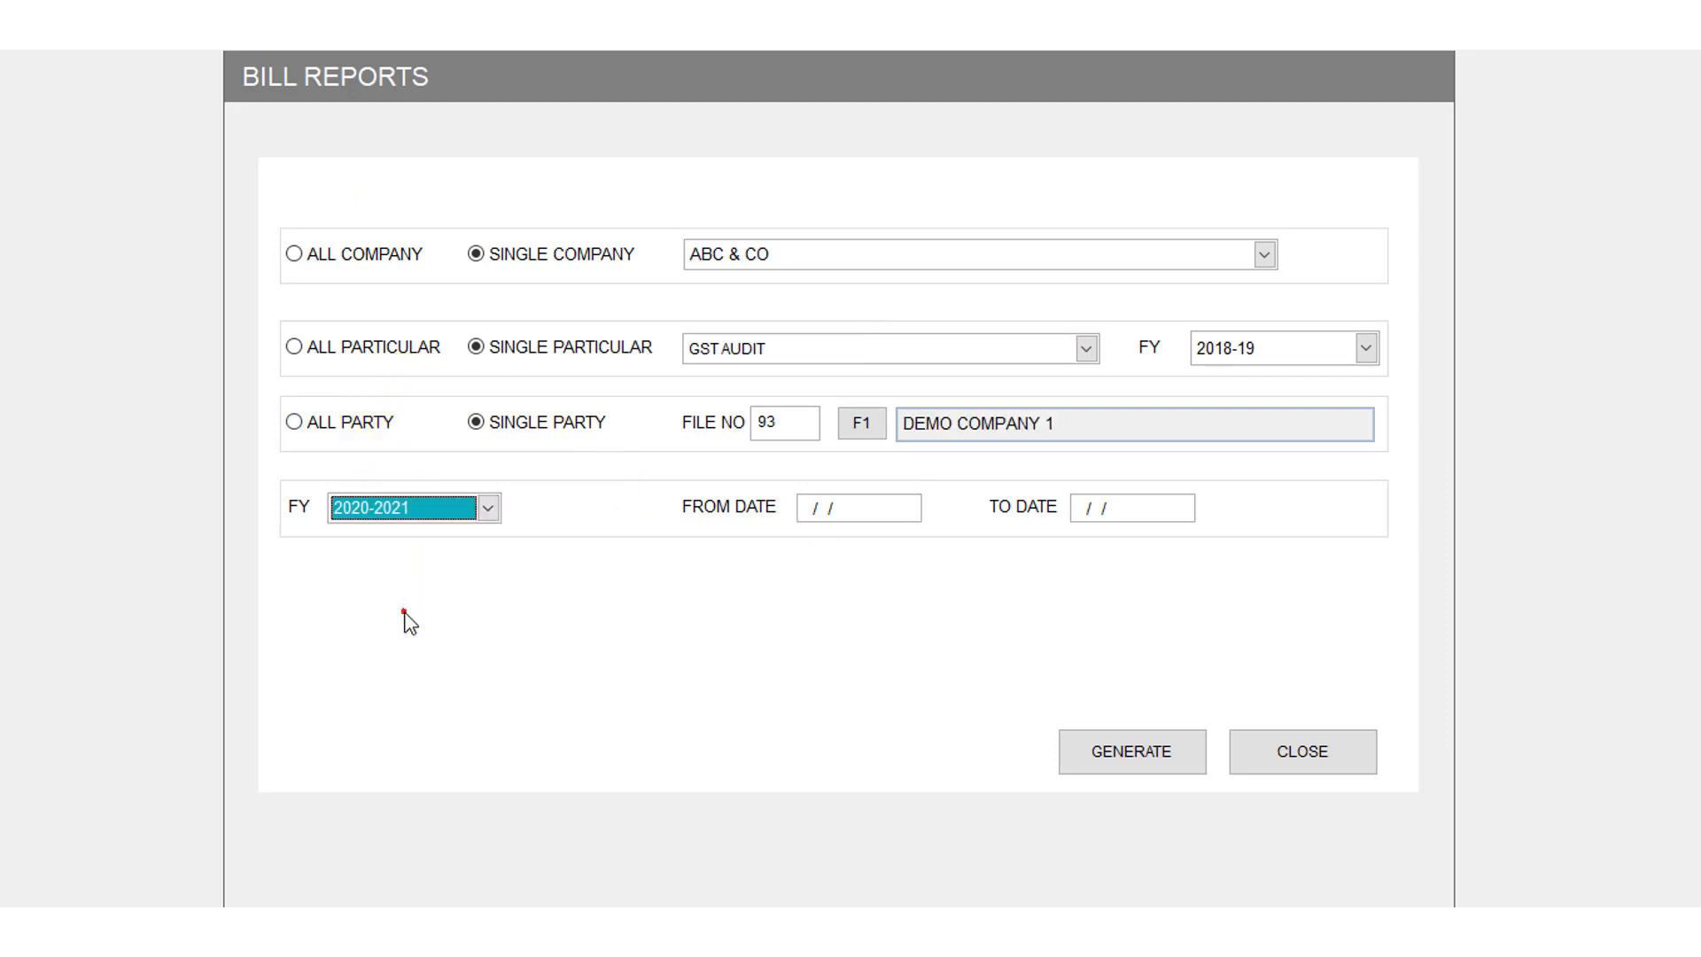
Switch the bill report back to all particulars and all companies, and close it without generating.
click(374, 347)
click(376, 257)
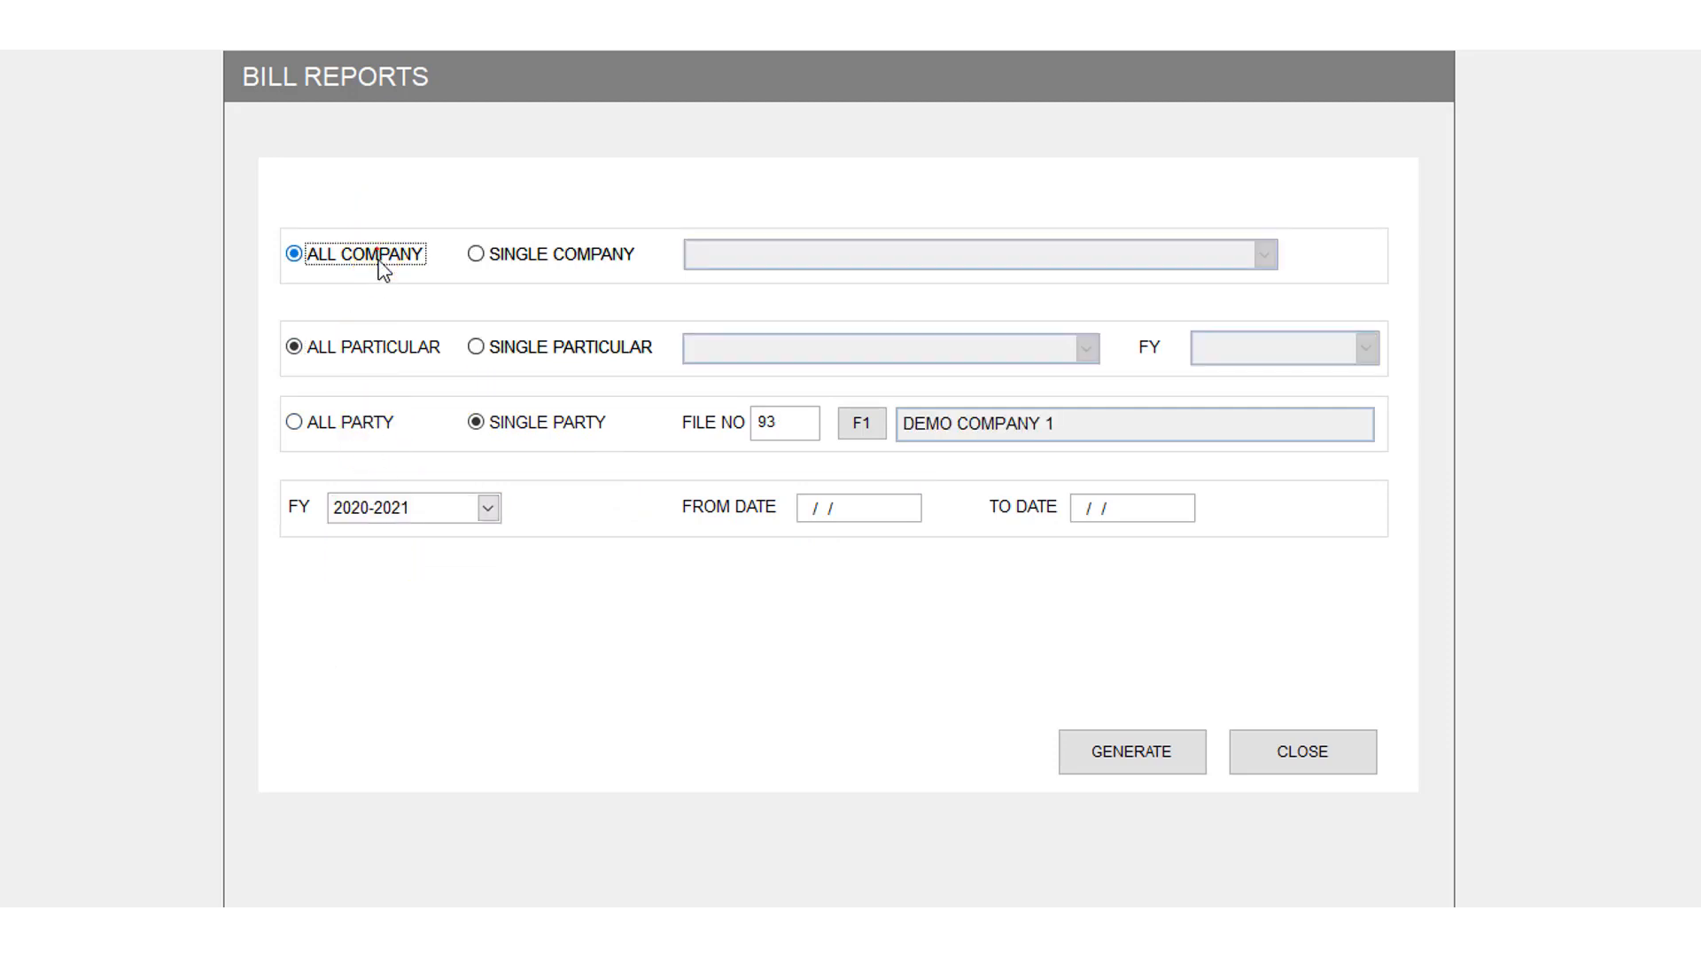
click(1336, 749)
Open Receipt Reports, set it to a single company and single party, and choose ABC & CO as the company.
click(737, 625)
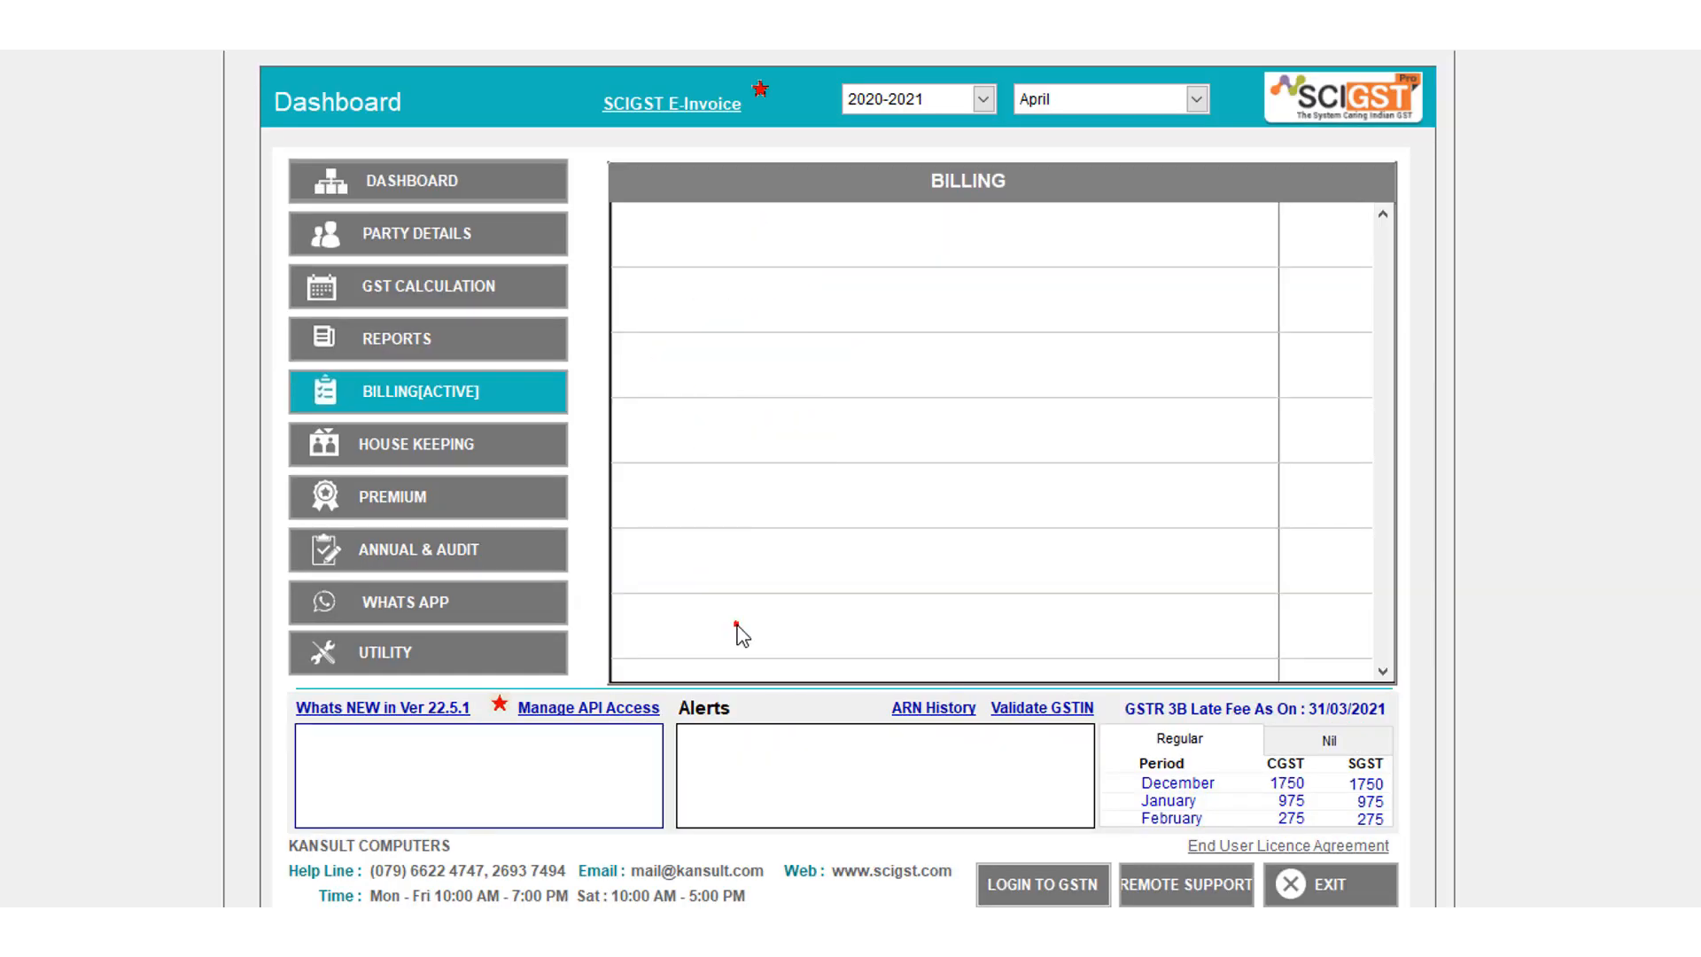
click(558, 255)
click(535, 329)
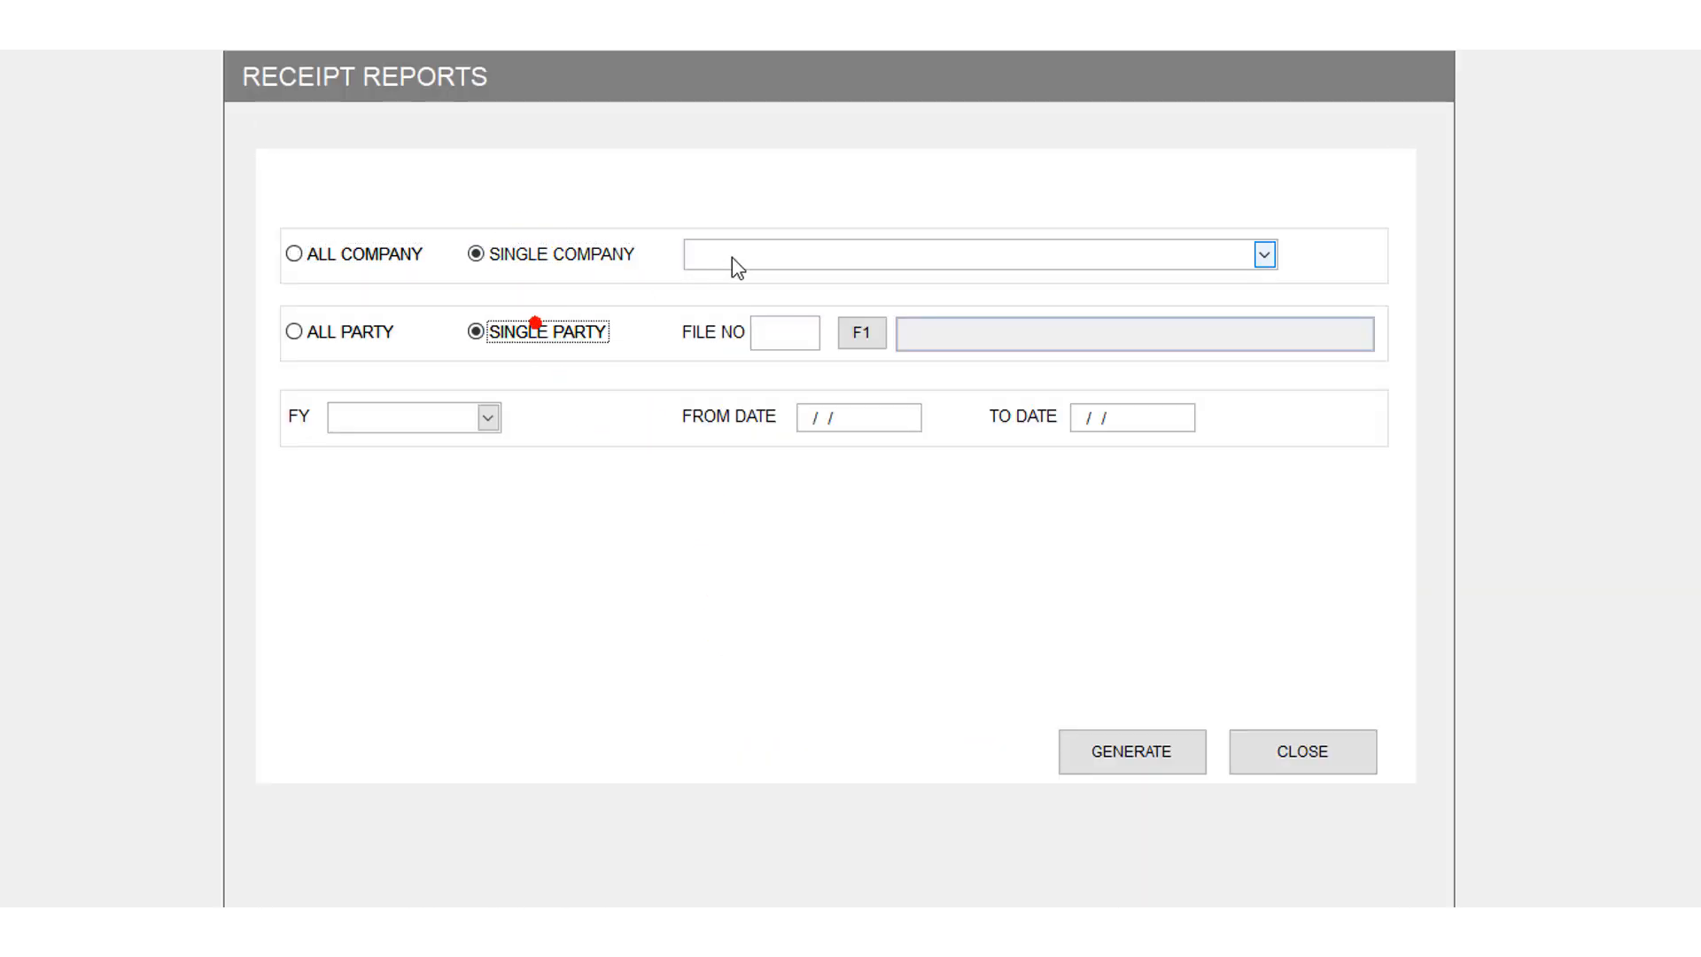
click(731, 257)
click(759, 280)
Choose DEMO COMPANY 1 as the receipt report's party and close the report without generating.
click(861, 333)
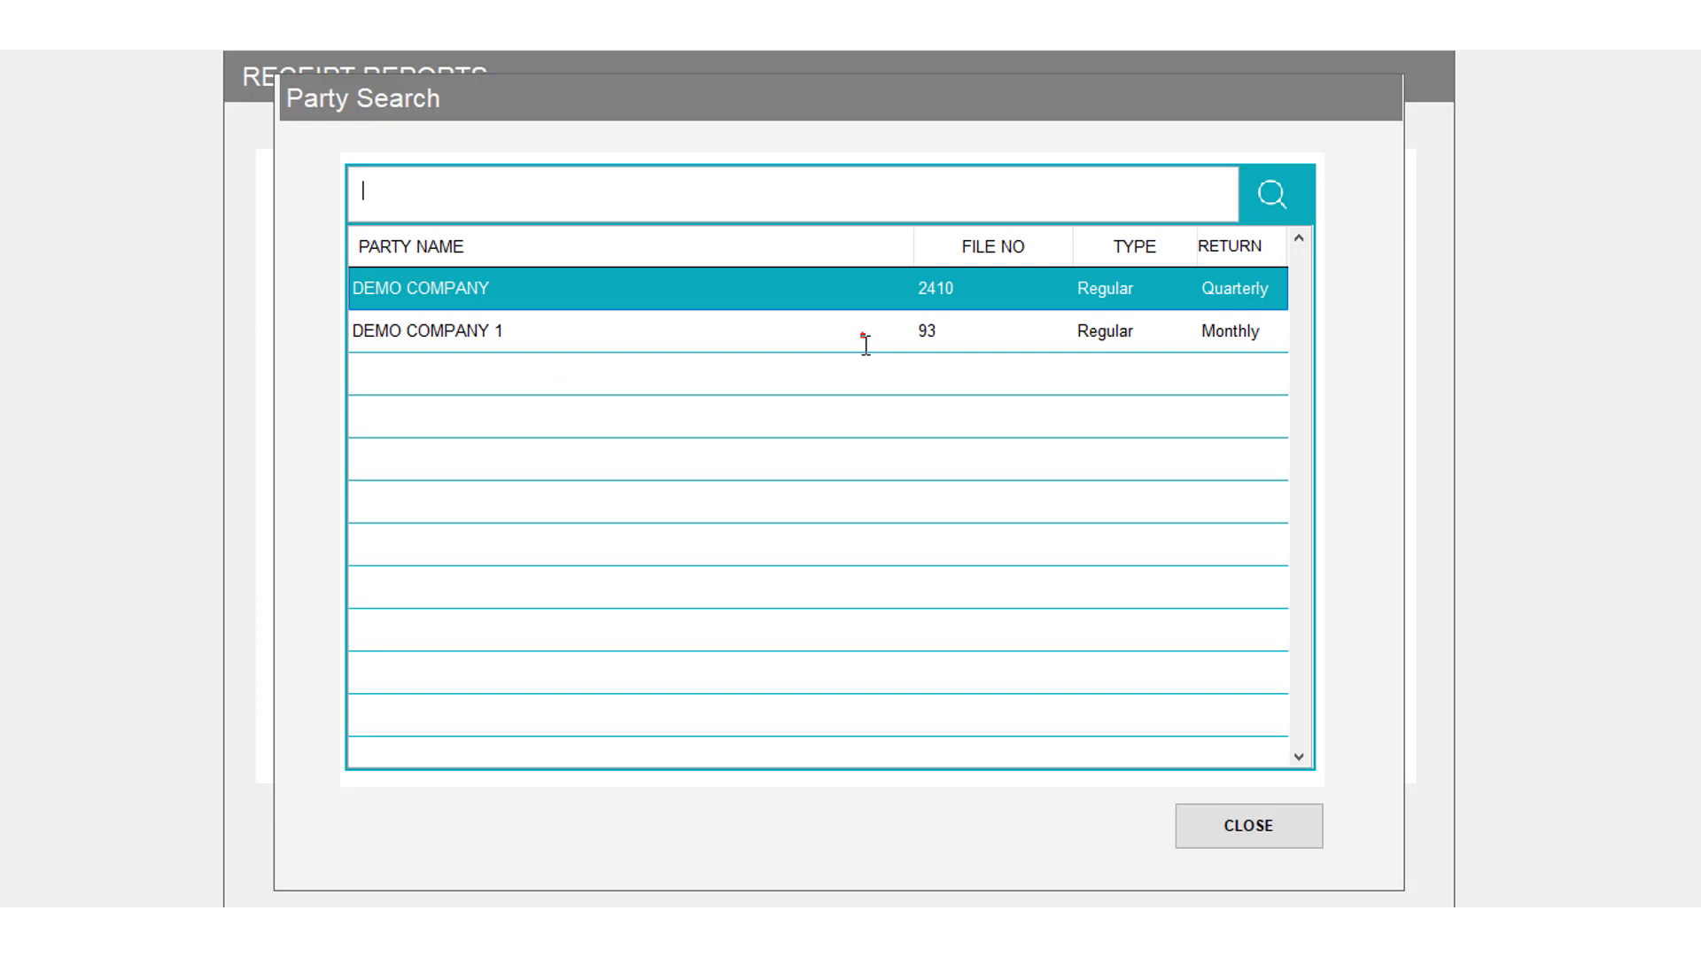
click(947, 329)
click(1219, 837)
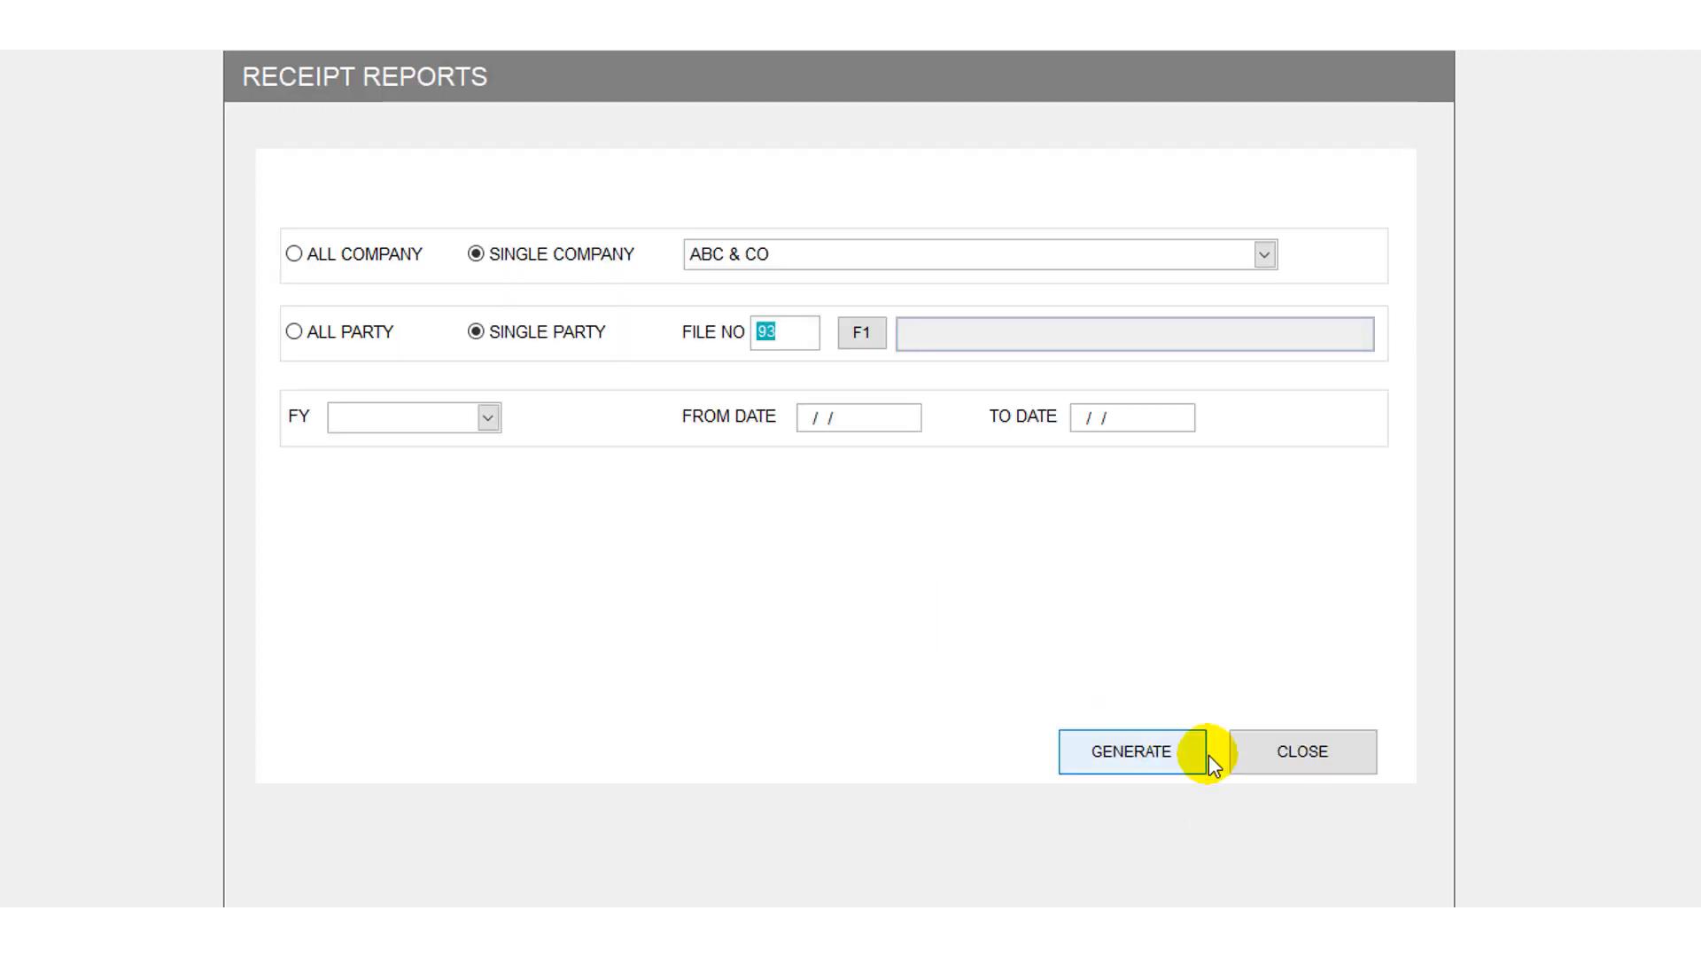
click(1276, 752)
Open Party Wise Ledger Reports and set the report to single company, single party and party wise.
click(753, 670)
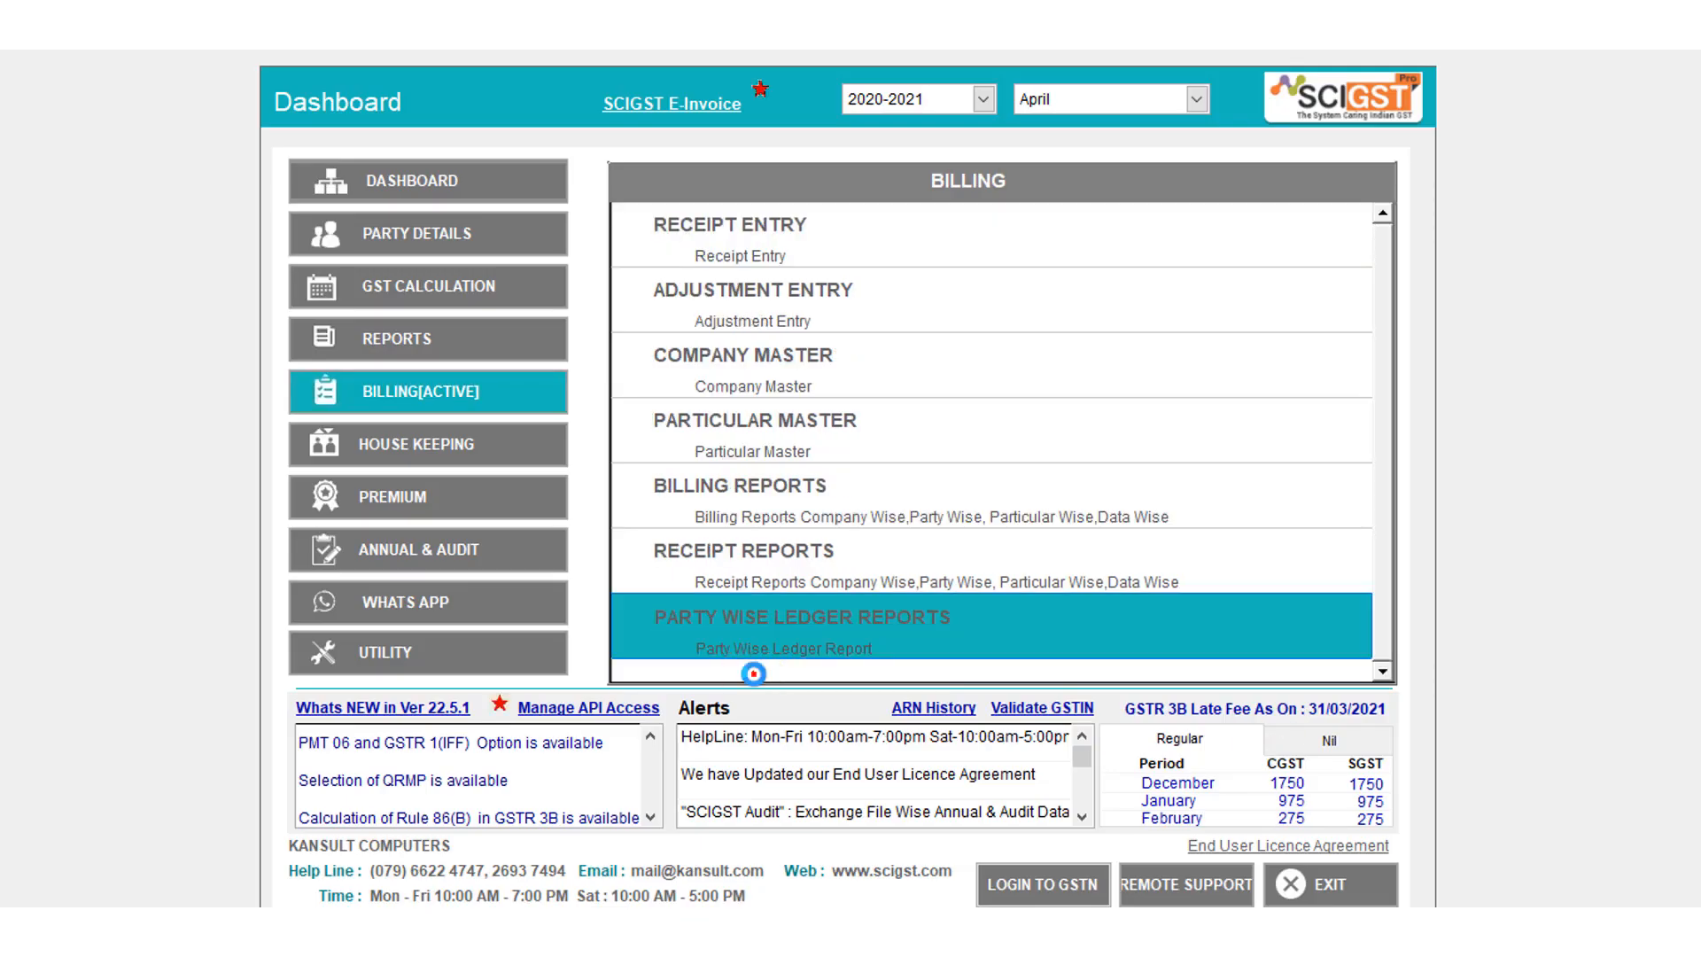
click(549, 257)
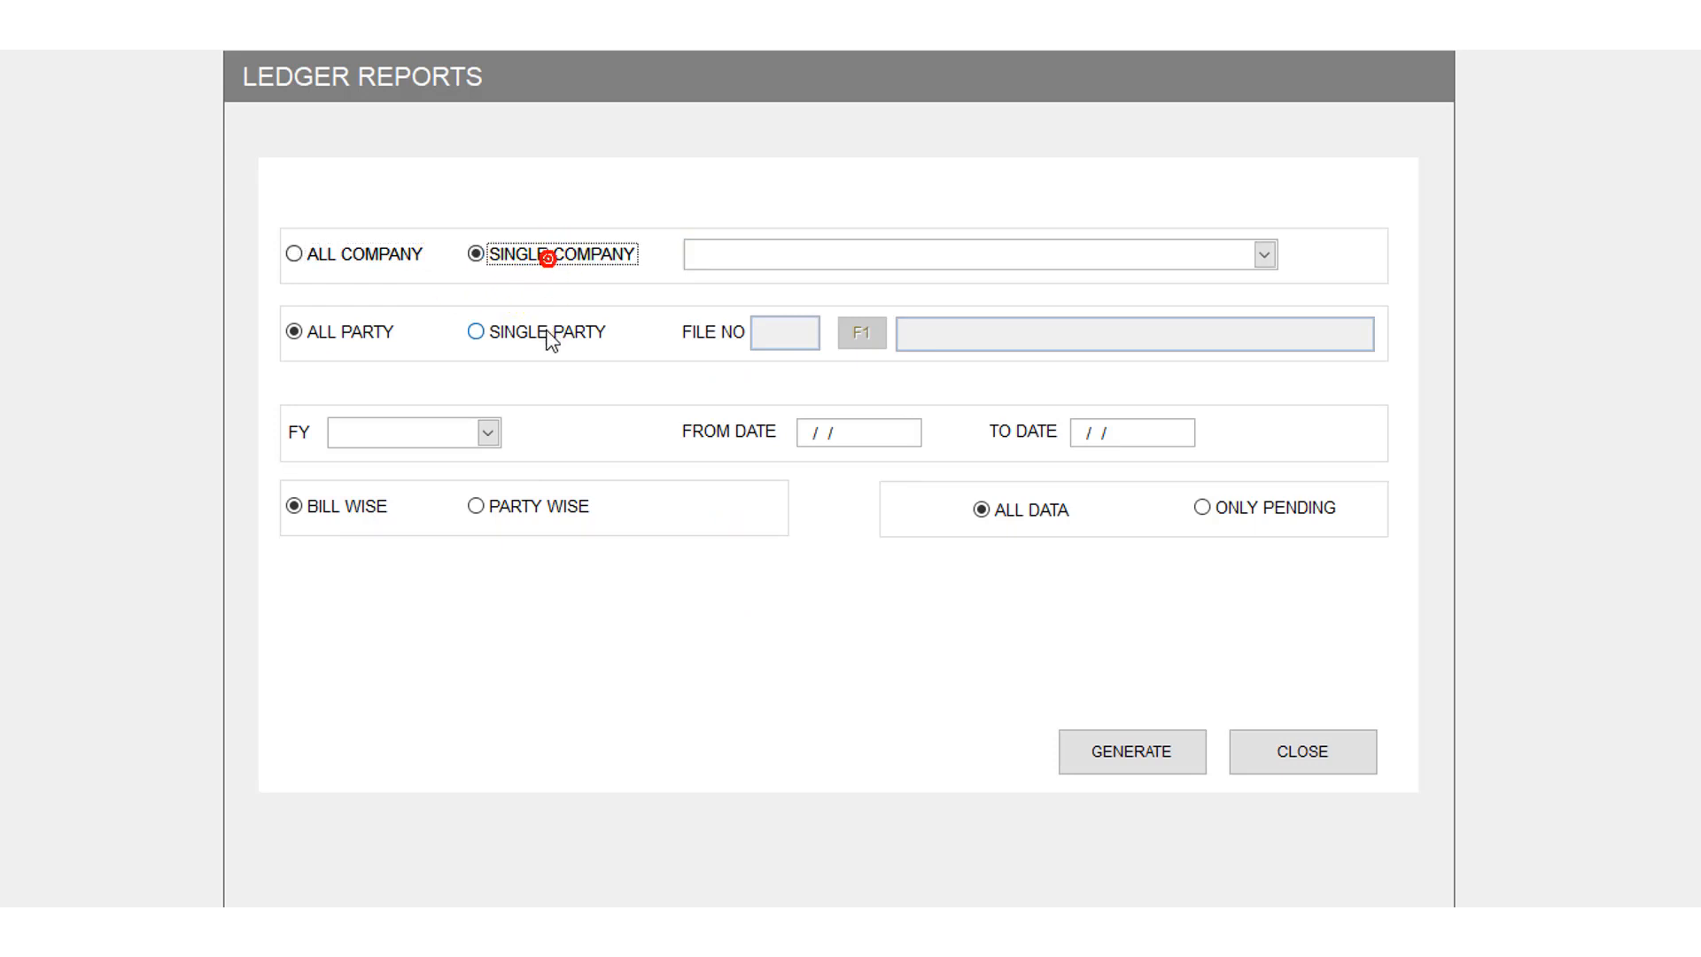
click(556, 334)
click(523, 508)
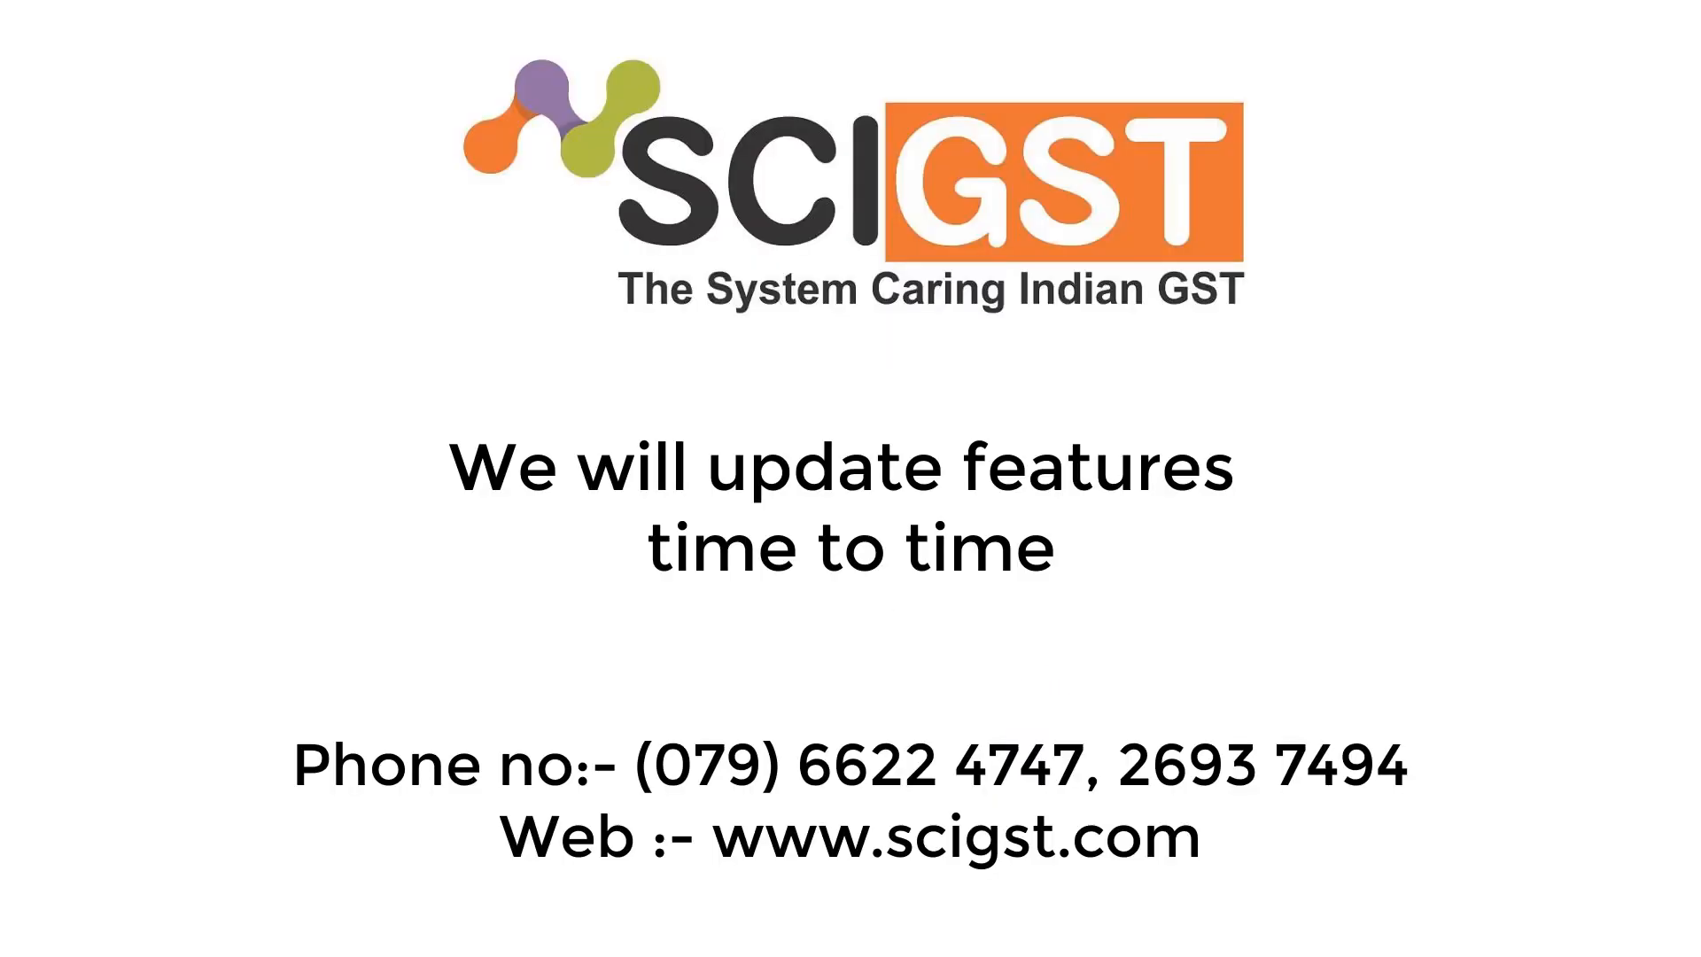